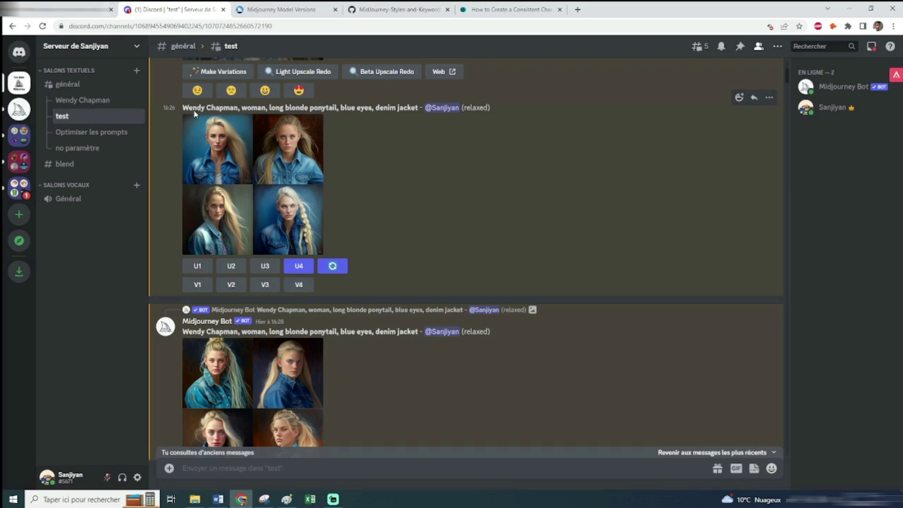
pyautogui.moveTo(183, 108); pyautogui.dragTo(238, 107)
pyautogui.click(440, 202)
pyautogui.moveTo(417, 112); pyautogui.dragTo(182, 109)
pyautogui.click(182, 108)
pyautogui.moveTo(241, 108); pyautogui.dragTo(414, 108)
pyautogui.click(396, 166)
pyautogui.click(241, 164)
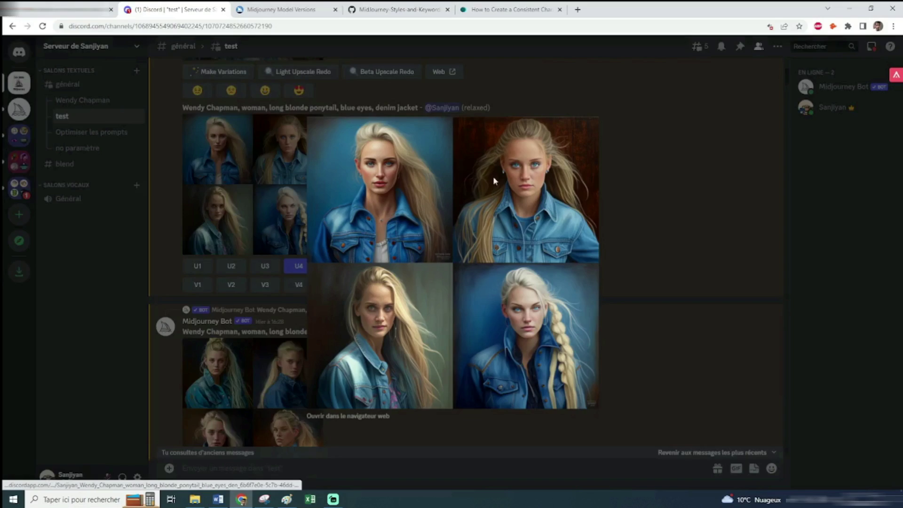
pyautogui.press('Escape')
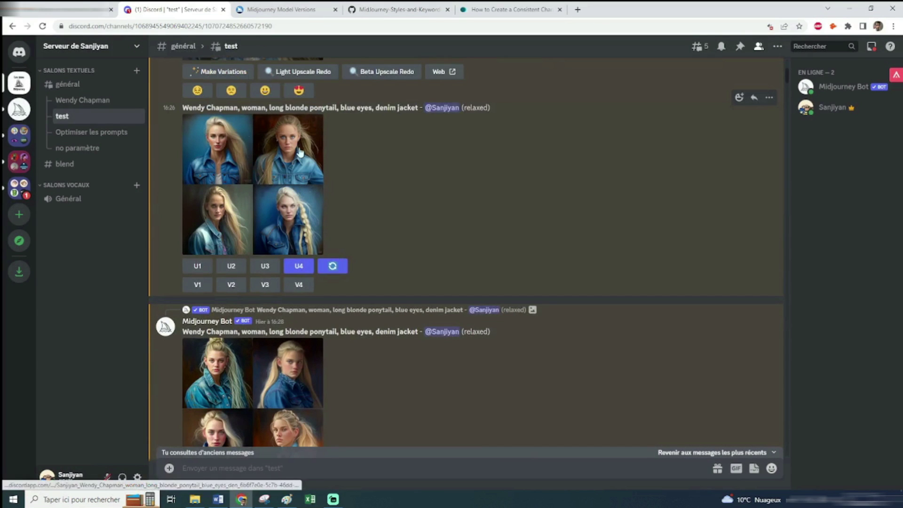
pyautogui.scroll(-1, 332, 264)
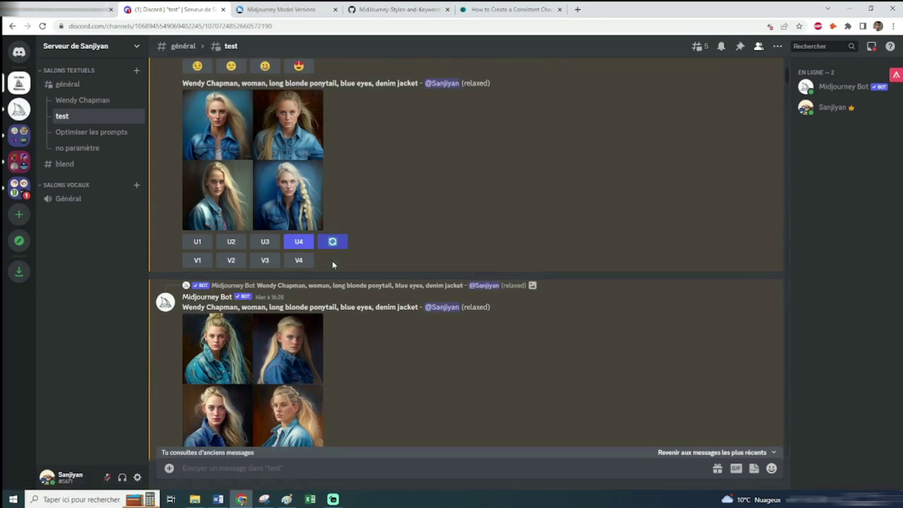
pyautogui.scroll(-3, 332, 264)
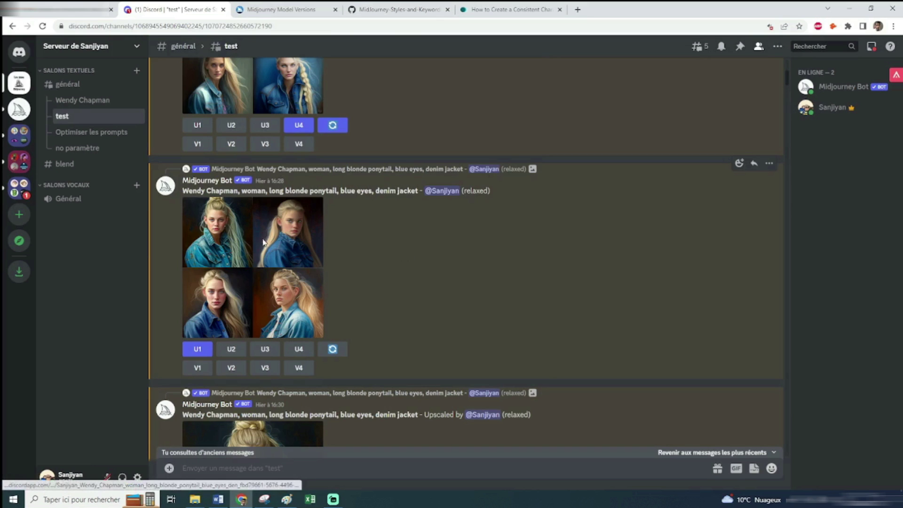
pyautogui.click(264, 242)
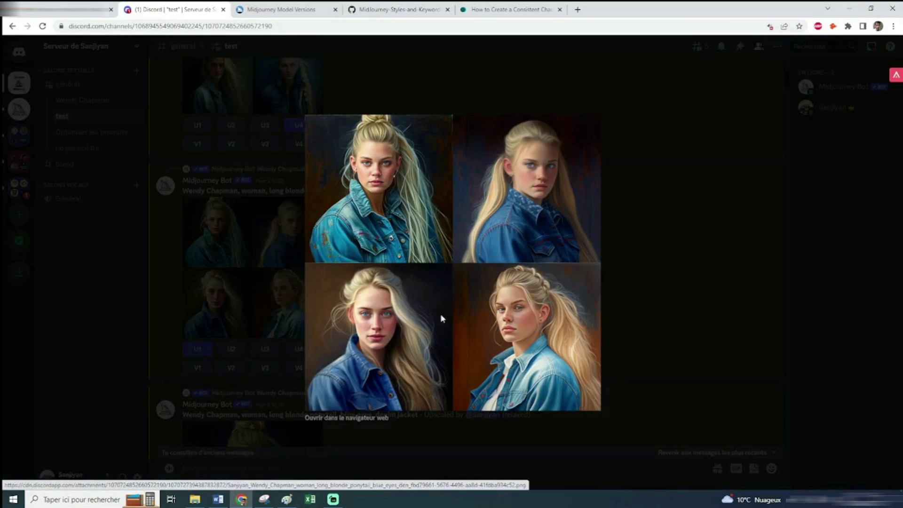
pyautogui.press('Escape')
pyautogui.click(273, 211)
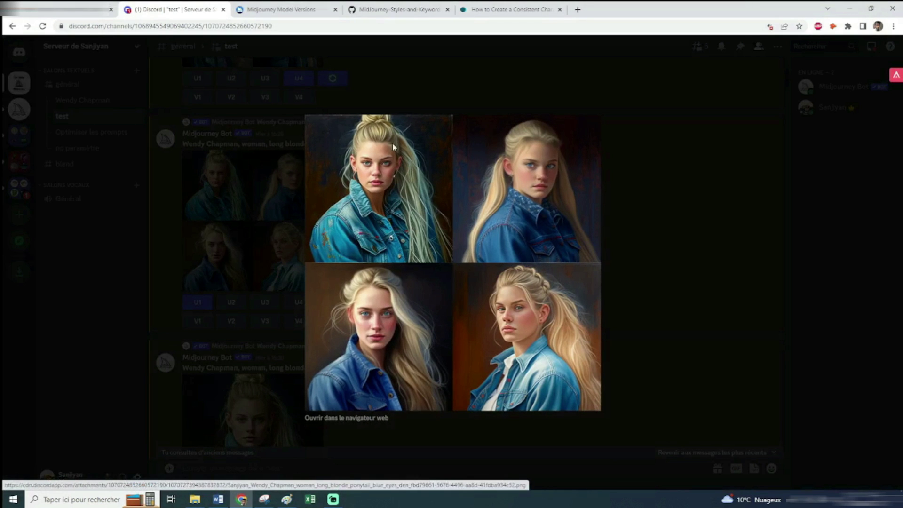
pyautogui.click(663, 233)
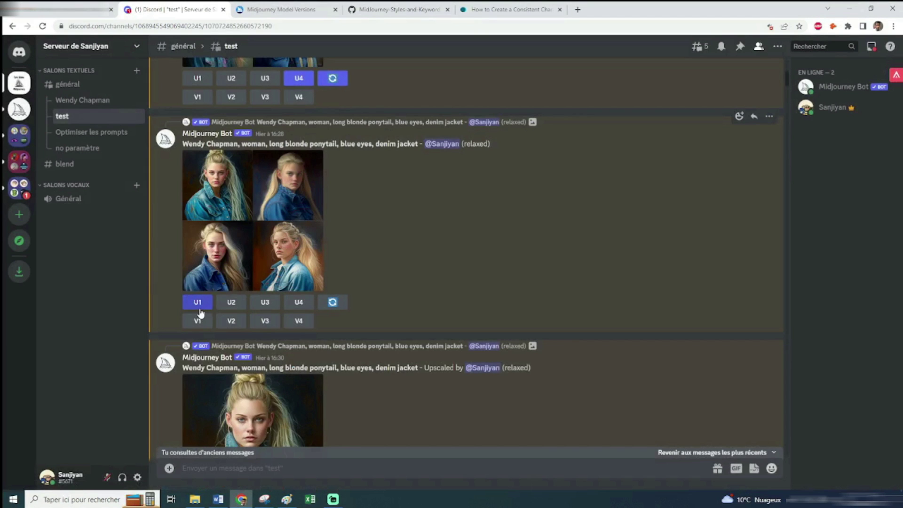
pyautogui.click(209, 186)
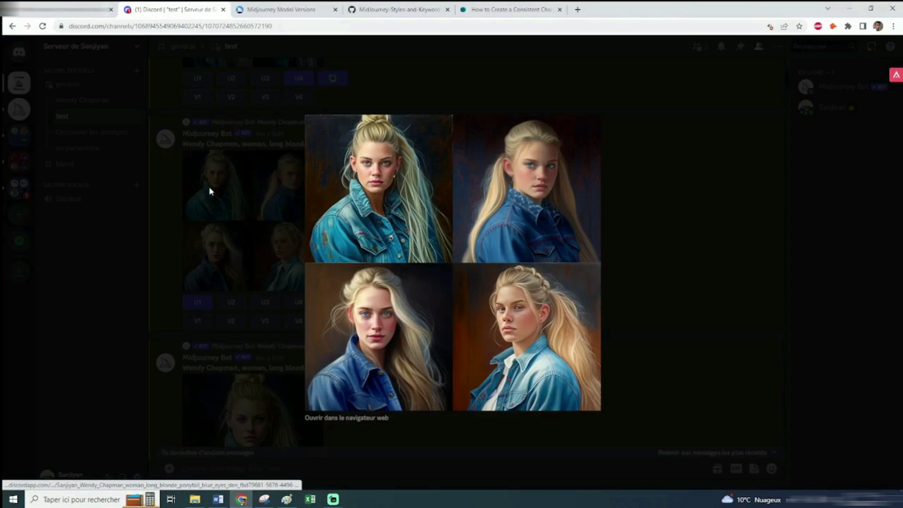
pyautogui.click(209, 186)
pyautogui.scroll(-4, 276, 238)
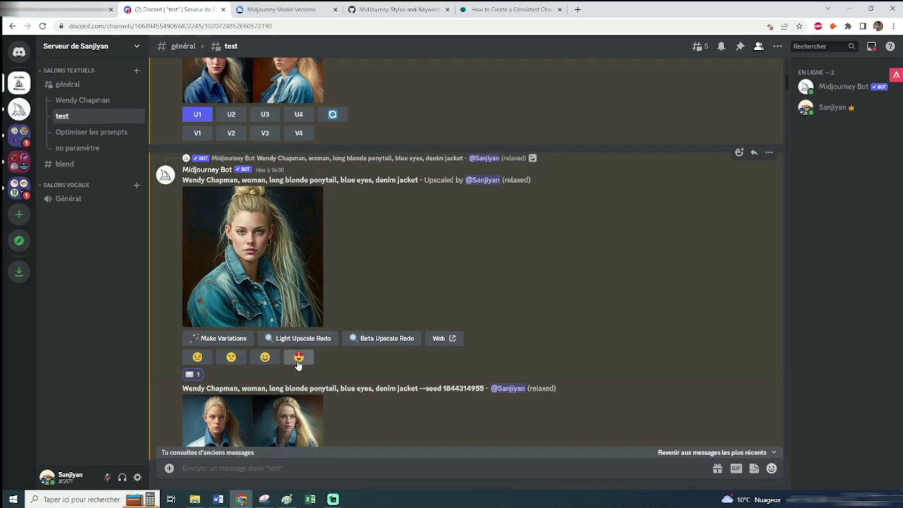
# Rate the ponytail upscale with the heart-eyes reaction
pyautogui.click(299, 361)
pyautogui.click(739, 153)
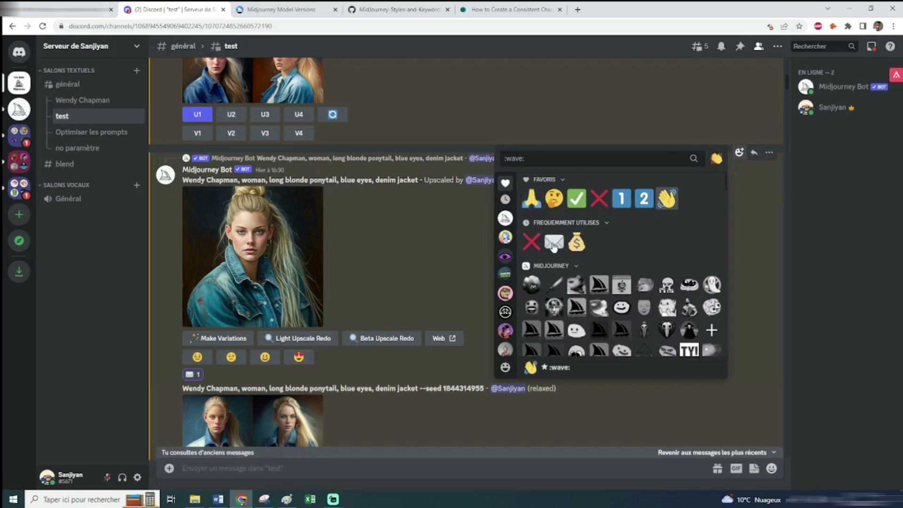
pyautogui.click(451, 250)
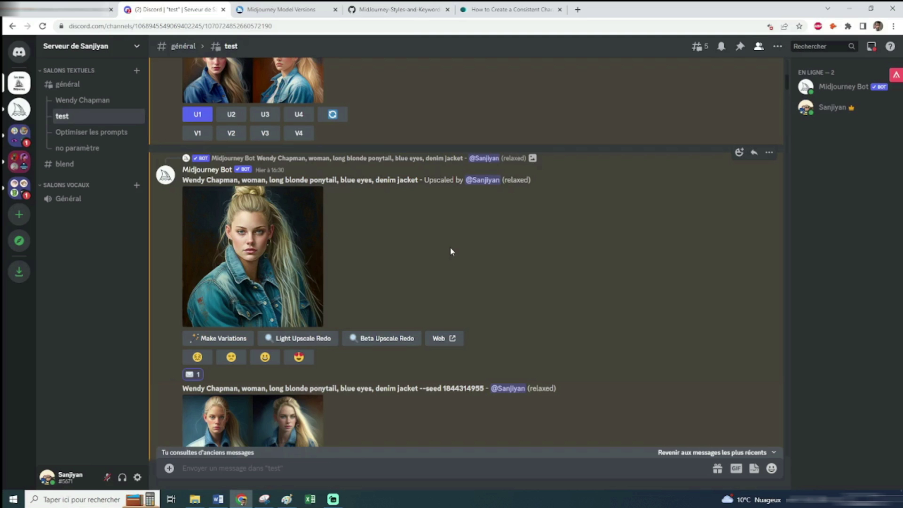
pyautogui.click(20, 52)
pyautogui.doubleClick(216, 152)
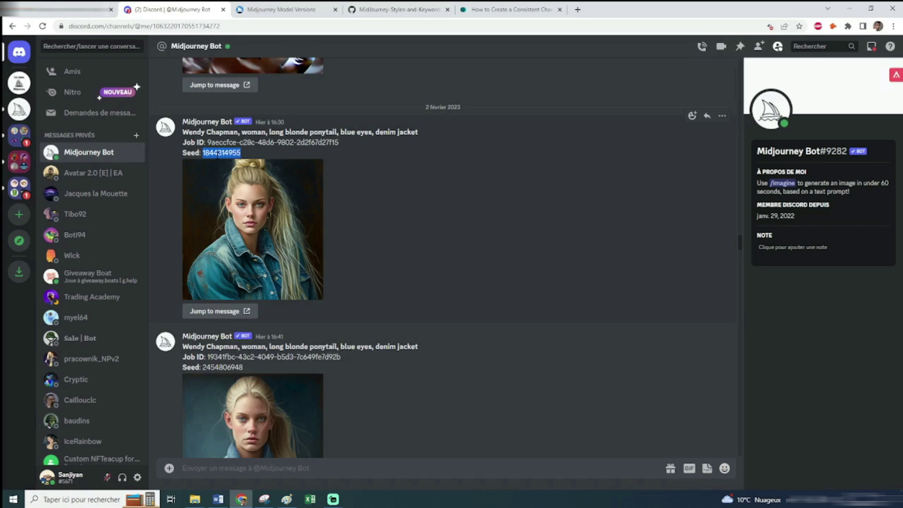
pyautogui.click(19, 83)
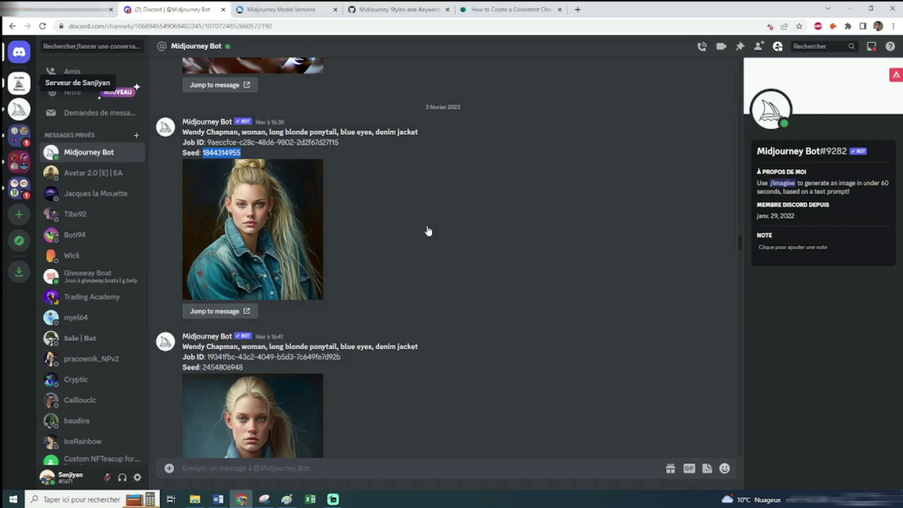
pyautogui.scroll(-4, 427, 230)
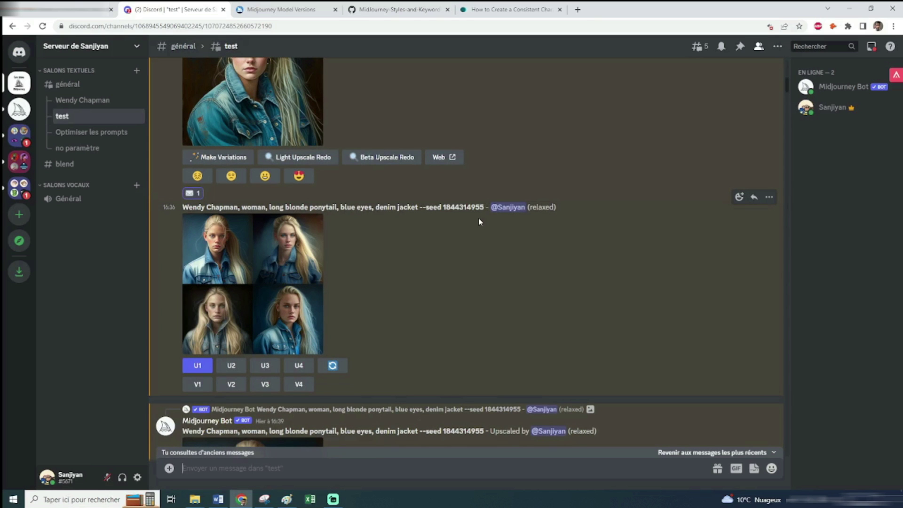
pyautogui.scroll(-1, 478, 218)
pyautogui.click(318, 225)
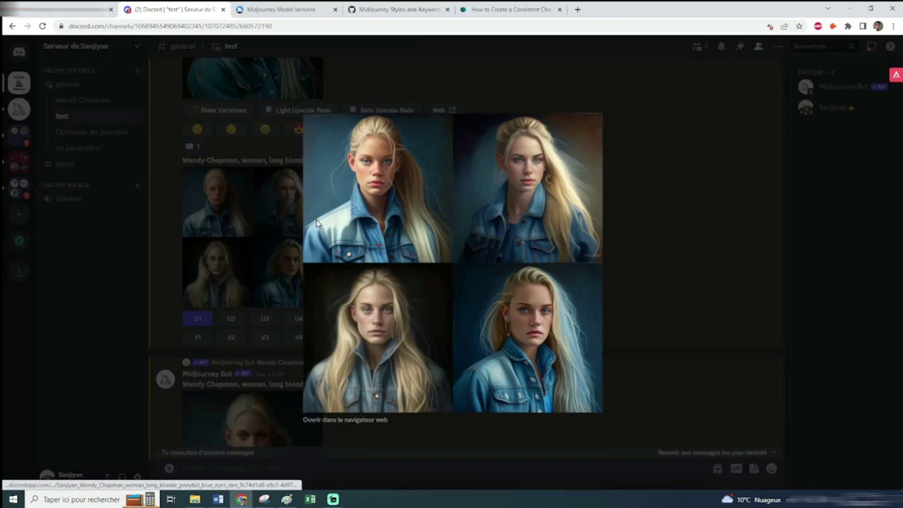
pyautogui.click(646, 258)
pyautogui.click(223, 208)
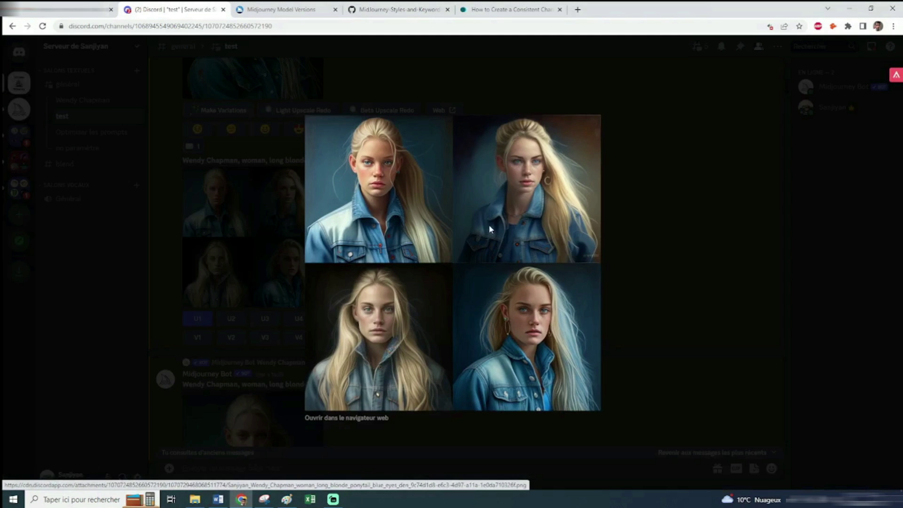
pyautogui.click(610, 208)
pyautogui.scroll(-4, 439, 221)
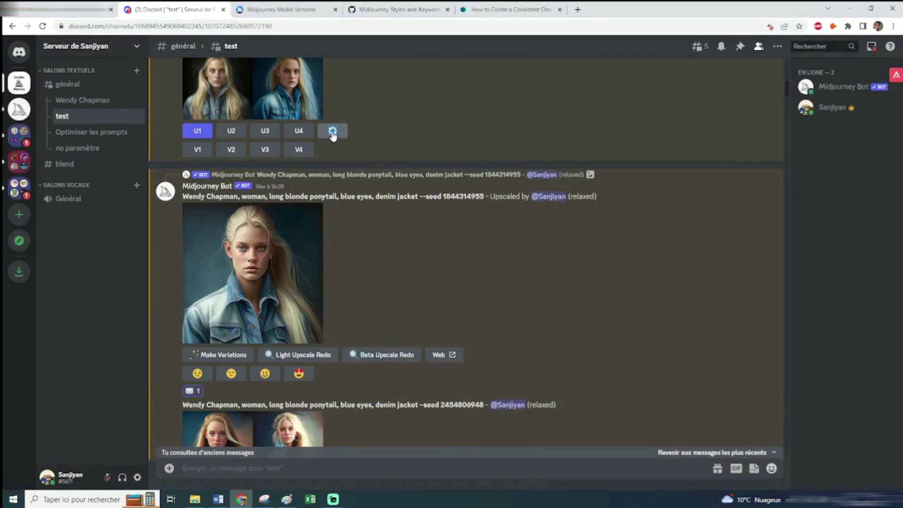
pyautogui.scroll(2, 336, 141)
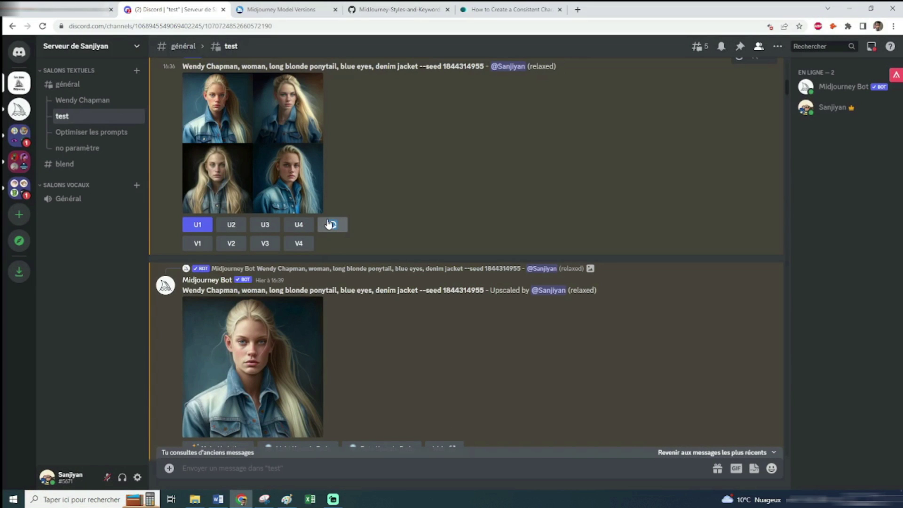
pyautogui.scroll(-1, 329, 226)
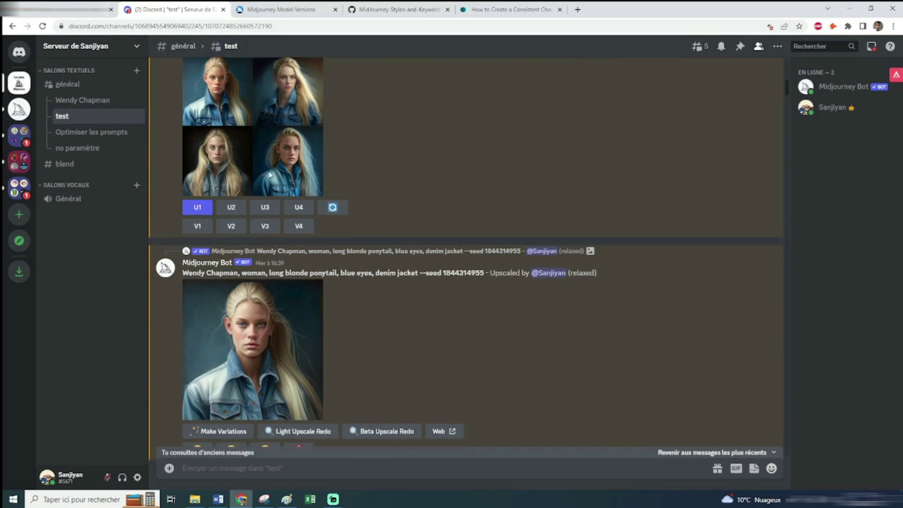
pyautogui.scroll(-2, 255, 139)
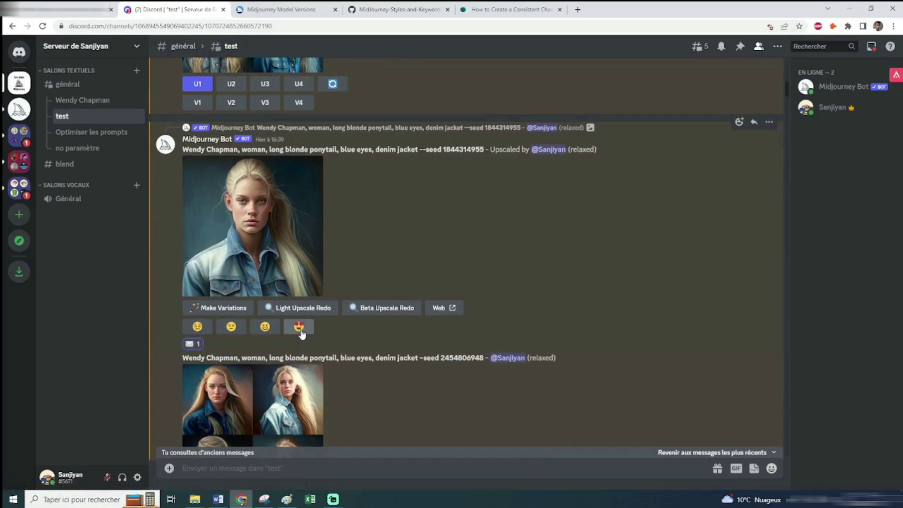
pyautogui.click(739, 122)
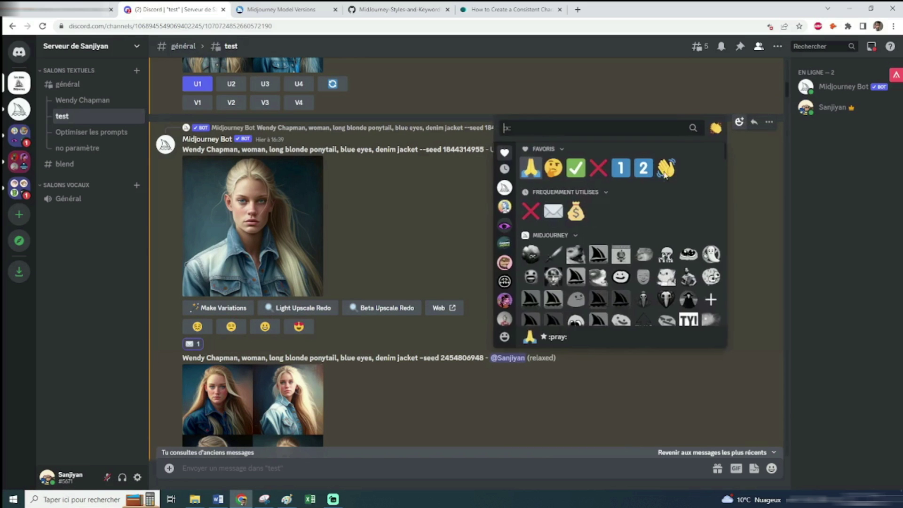
pyautogui.click(422, 244)
pyautogui.click(193, 344)
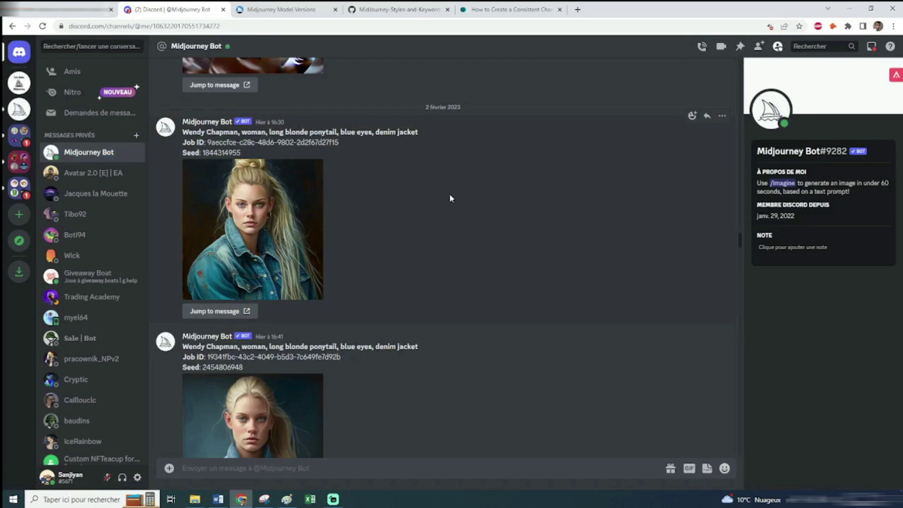
pyautogui.moveTo(247, 182); pyautogui.dragTo(202, 180)
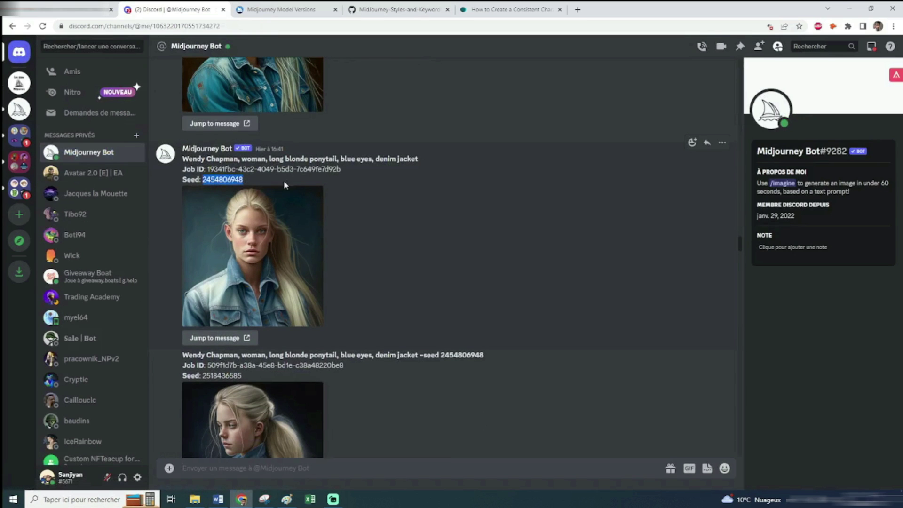
pyautogui.click(251, 175)
pyautogui.click(19, 85)
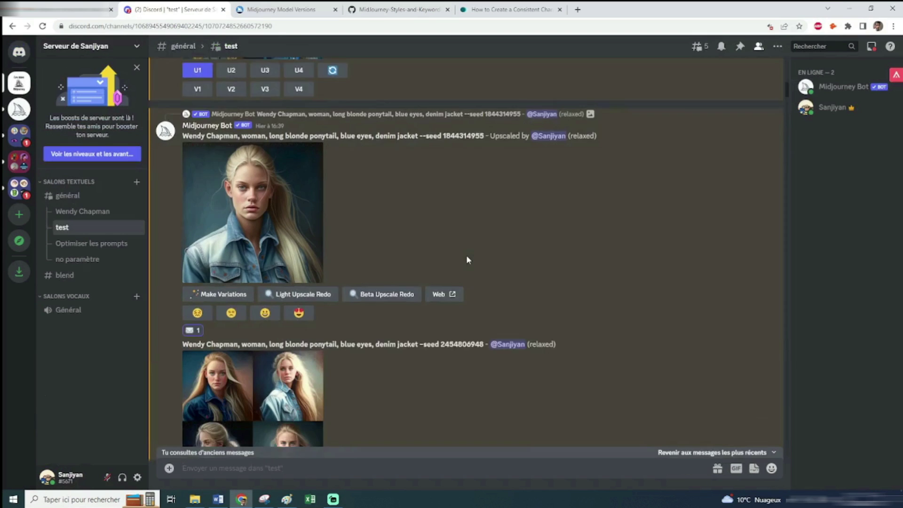
pyautogui.scroll(-3, 467, 259)
pyautogui.moveTo(484, 229); pyautogui.dragTo(441, 229)
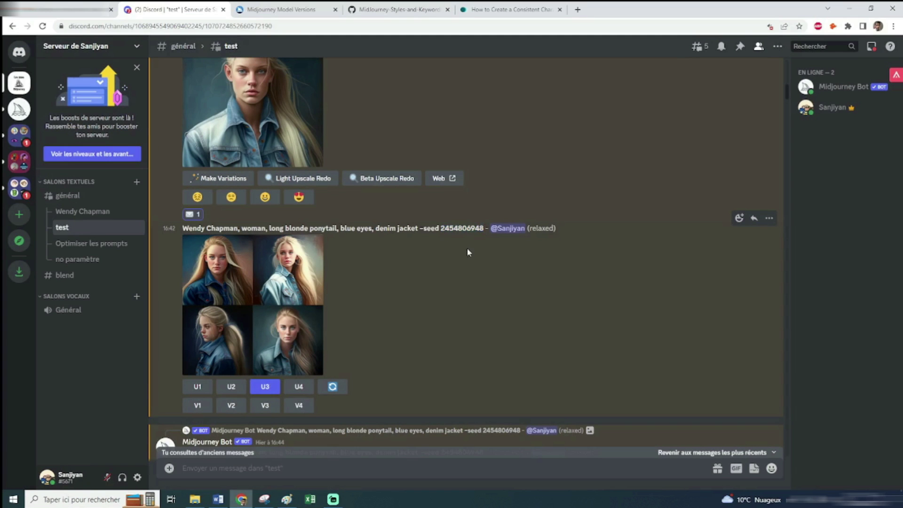
pyautogui.doubleClick(465, 229)
pyautogui.scroll(2, 464, 252)
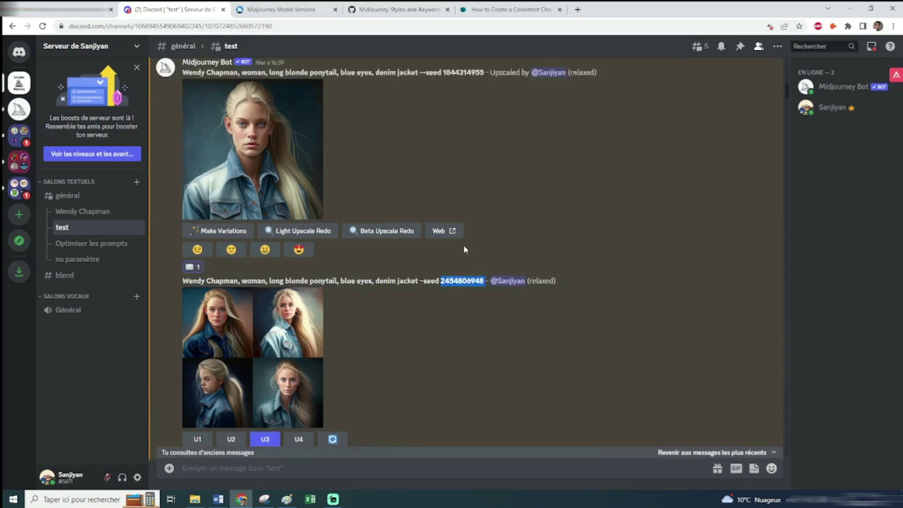
pyautogui.scroll(-2, 463, 262)
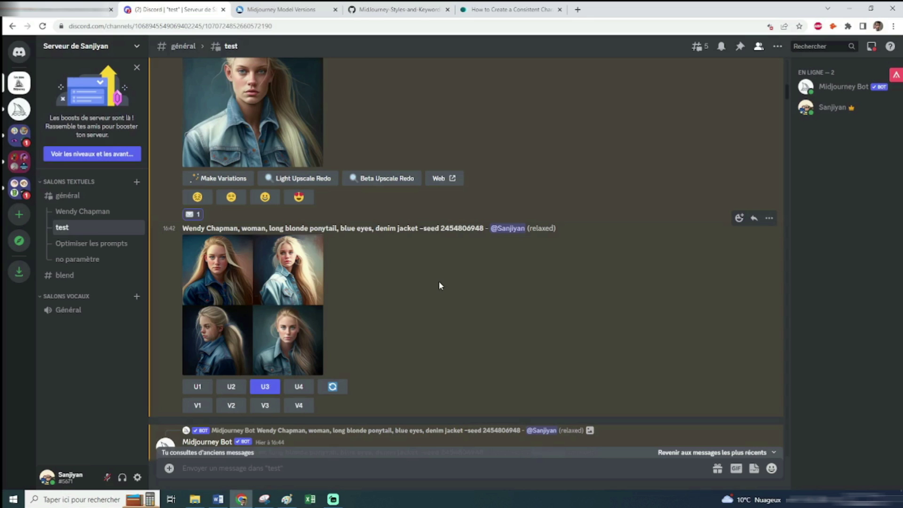
pyautogui.scroll(-15, 424, 255)
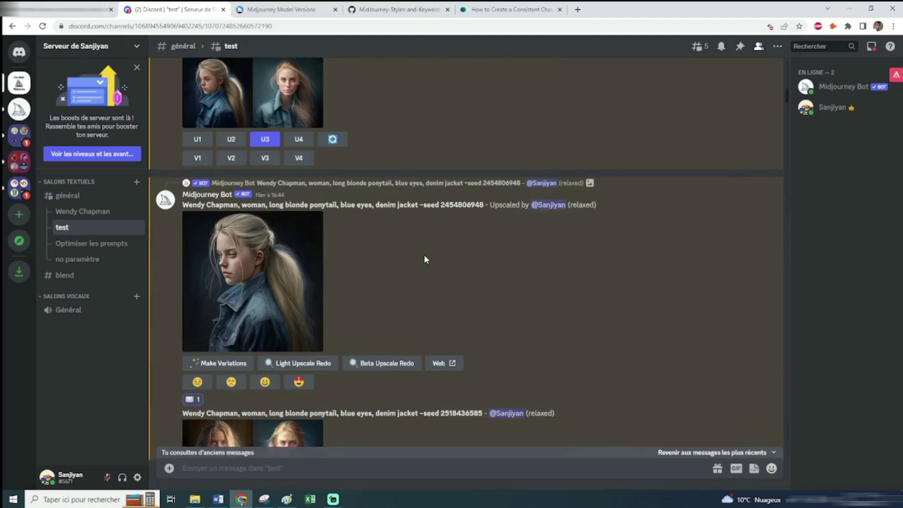
pyautogui.scroll(-15, 424, 255)
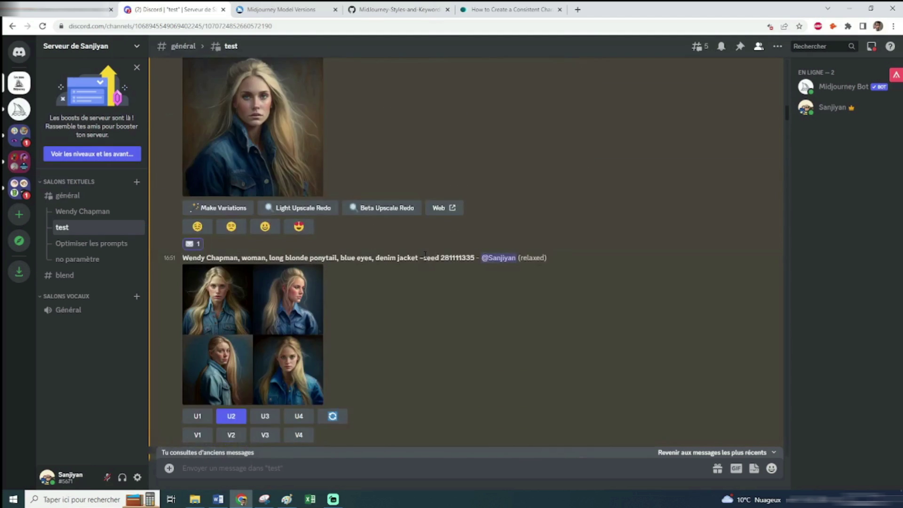
pyautogui.scroll(-15, 425, 257)
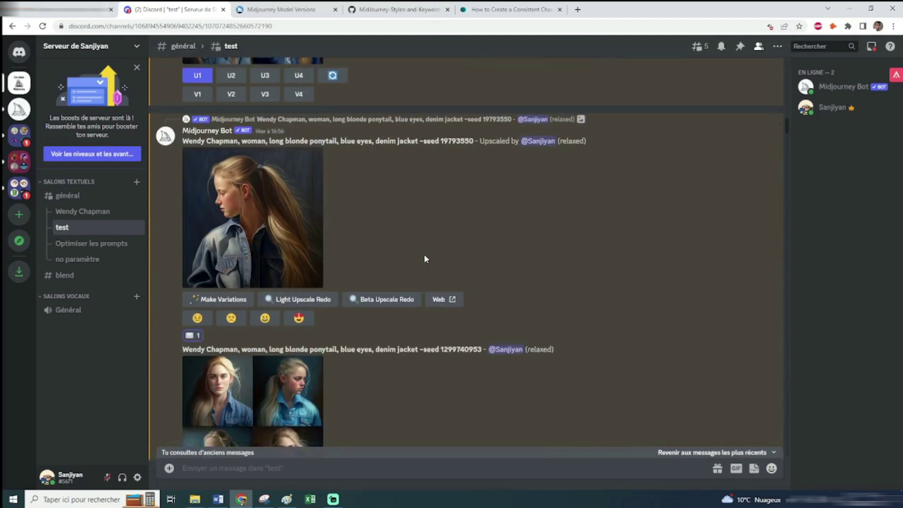
pyautogui.scroll(-15, 425, 258)
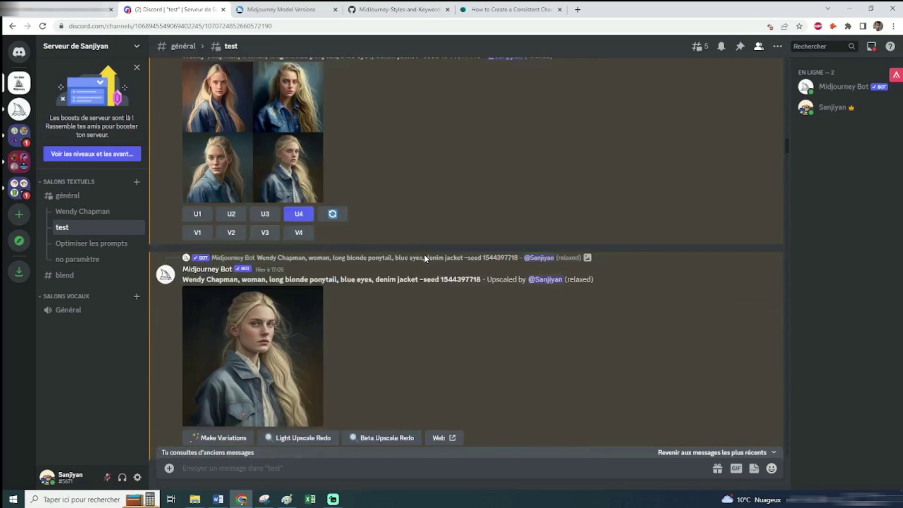
pyautogui.scroll(-15, 424, 258)
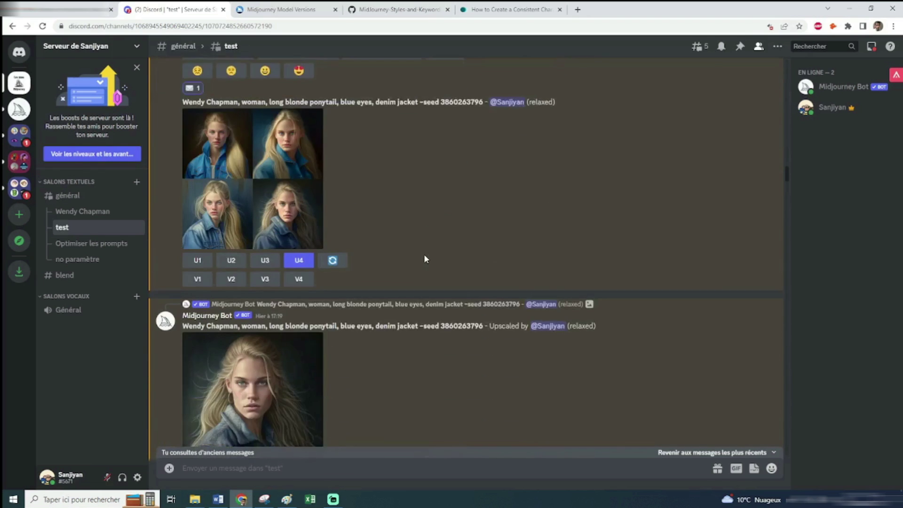
pyautogui.scroll(-15, 424, 258)
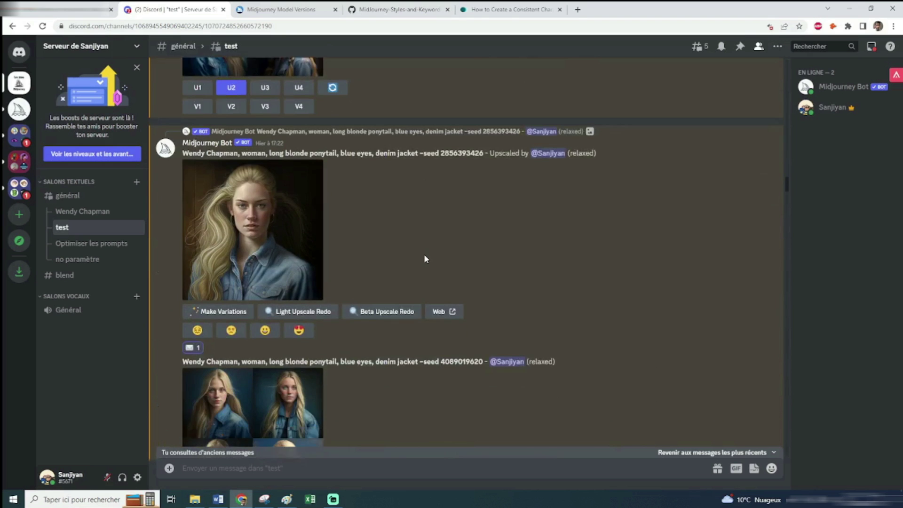
pyautogui.scroll(-3, 424, 254)
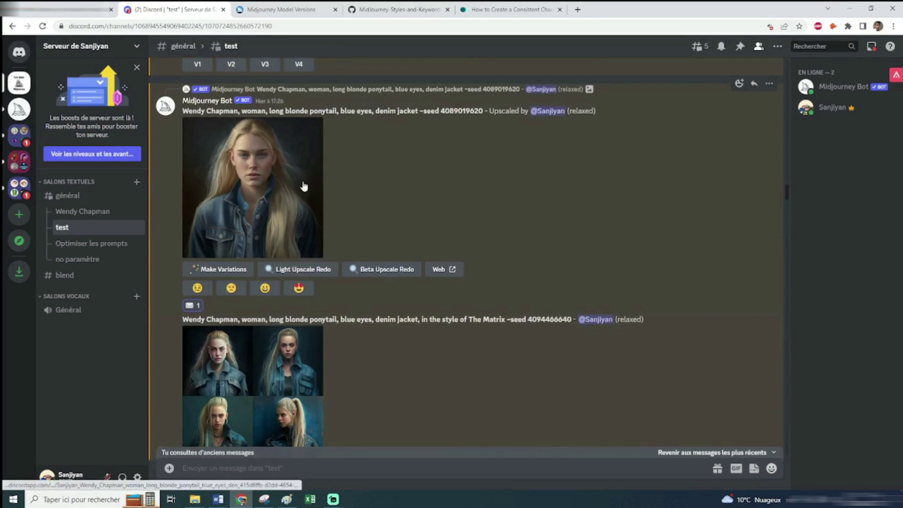
pyautogui.click(304, 185)
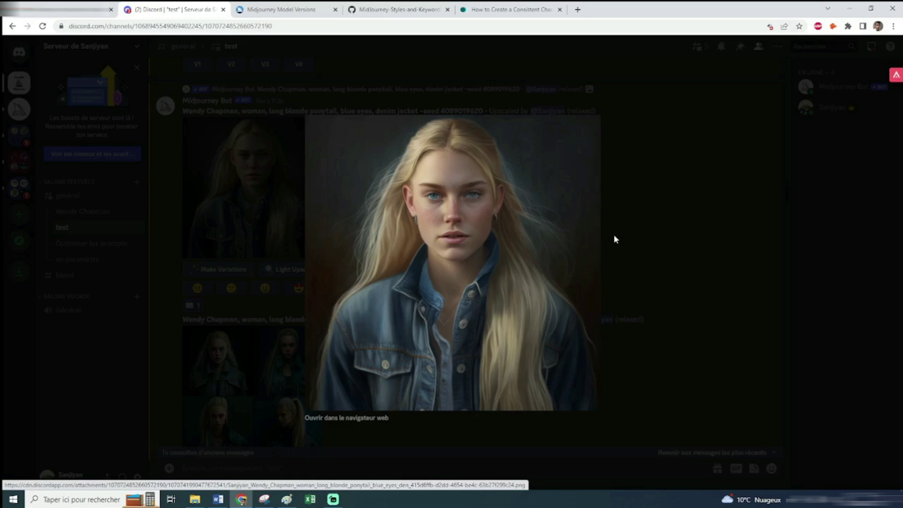
pyautogui.click(616, 240)
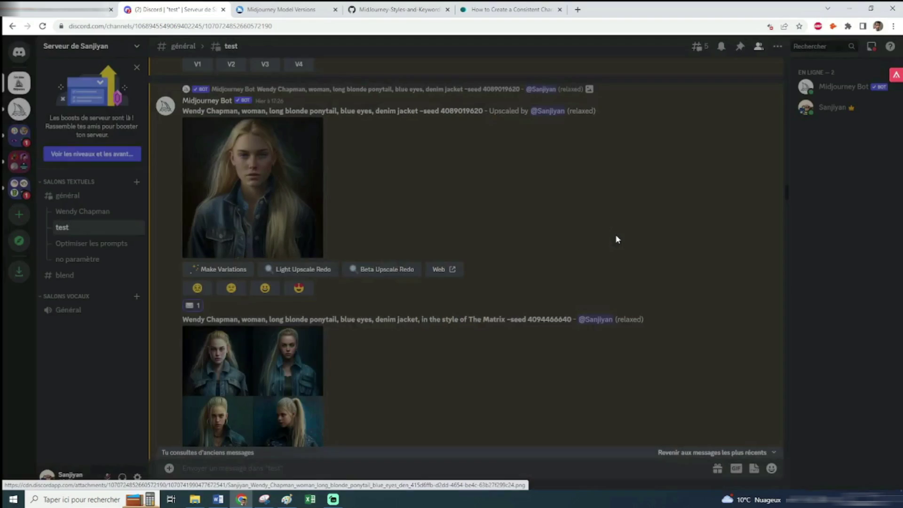
pyautogui.click(93, 215)
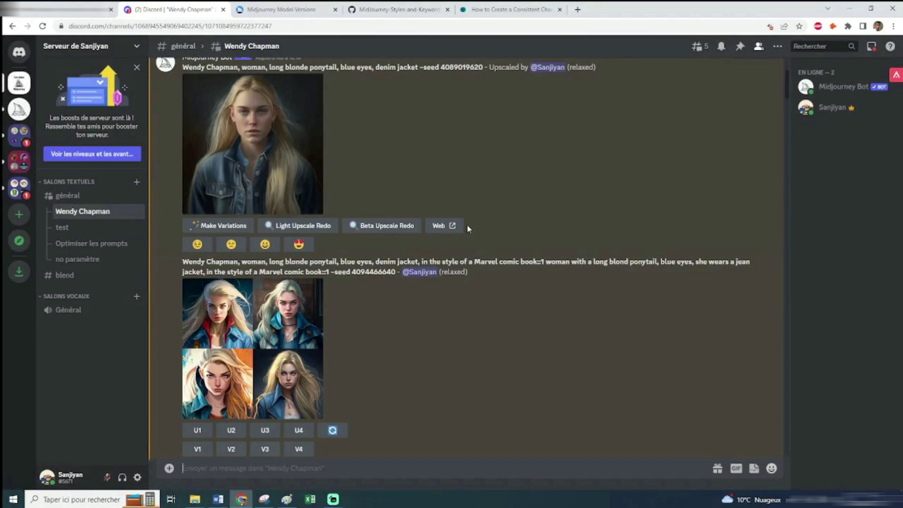
pyautogui.scroll(1, 568, 230)
pyautogui.click(289, 180)
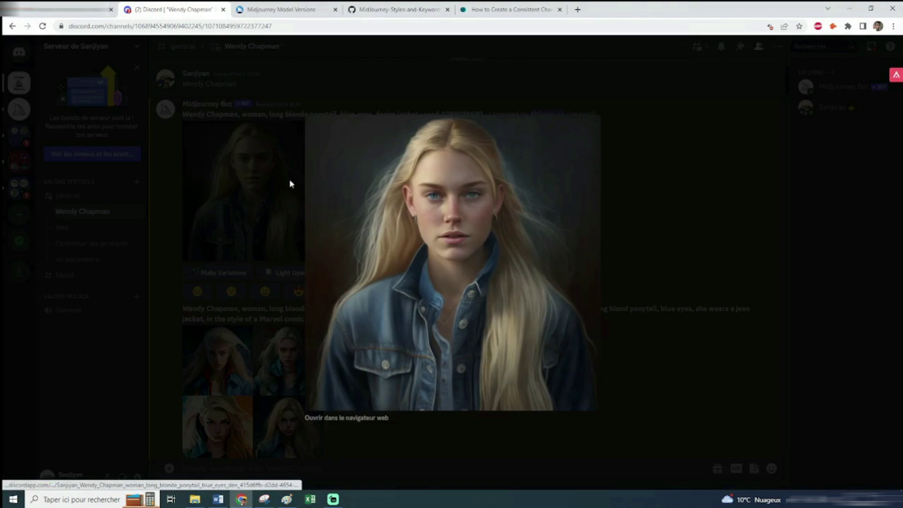
pyautogui.click(262, 188)
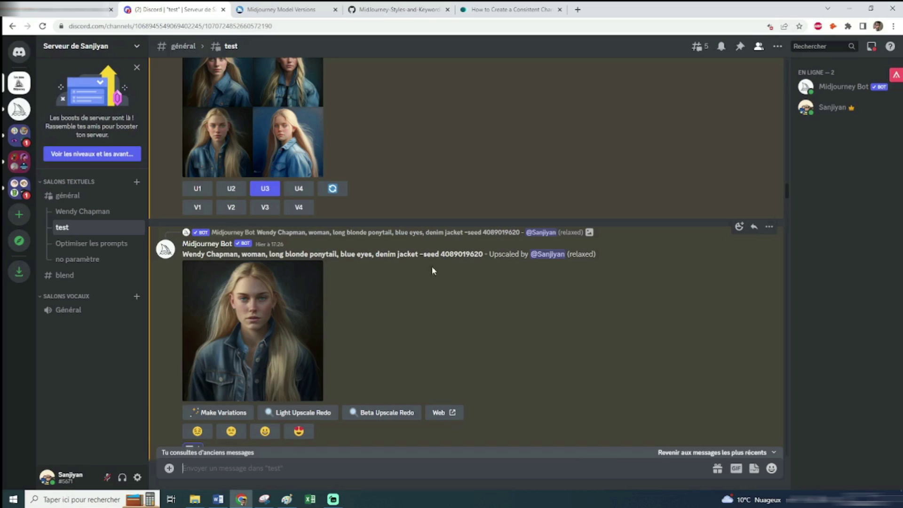
pyautogui.moveTo(484, 254); pyautogui.dragTo(419, 254)
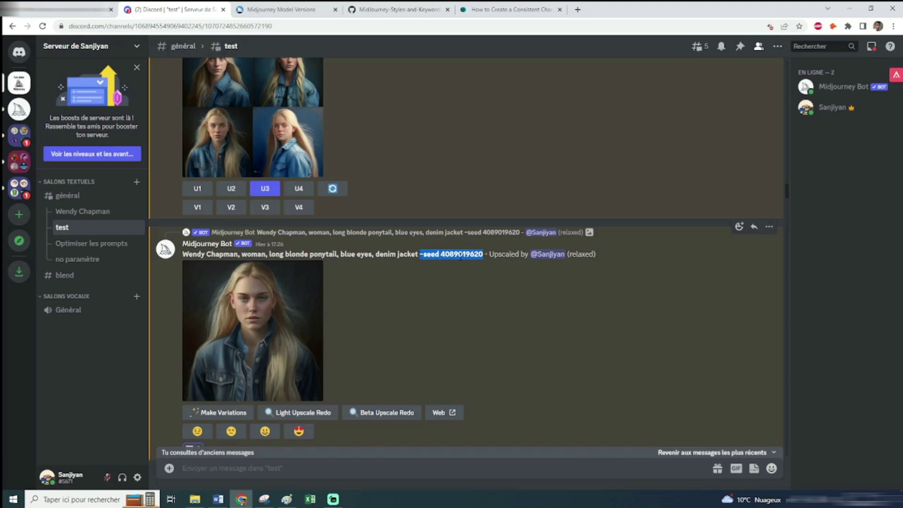
pyautogui.click(460, 256)
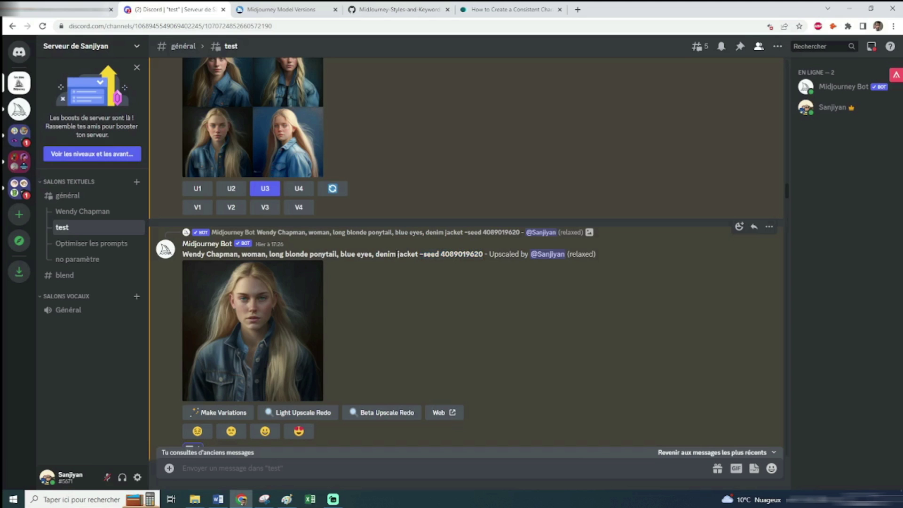
pyautogui.moveTo(484, 258); pyautogui.dragTo(183, 254)
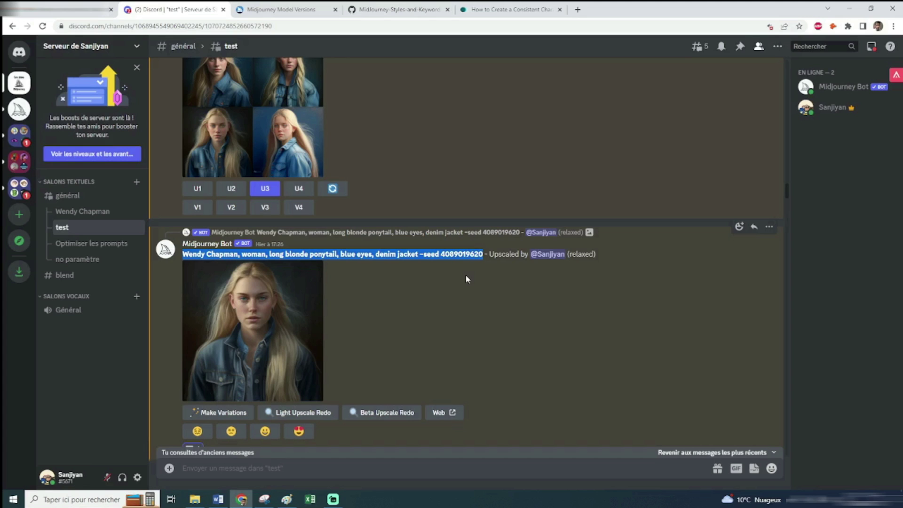
pyautogui.moveTo(484, 254); pyautogui.dragTo(440, 254)
pyautogui.click(450, 272)
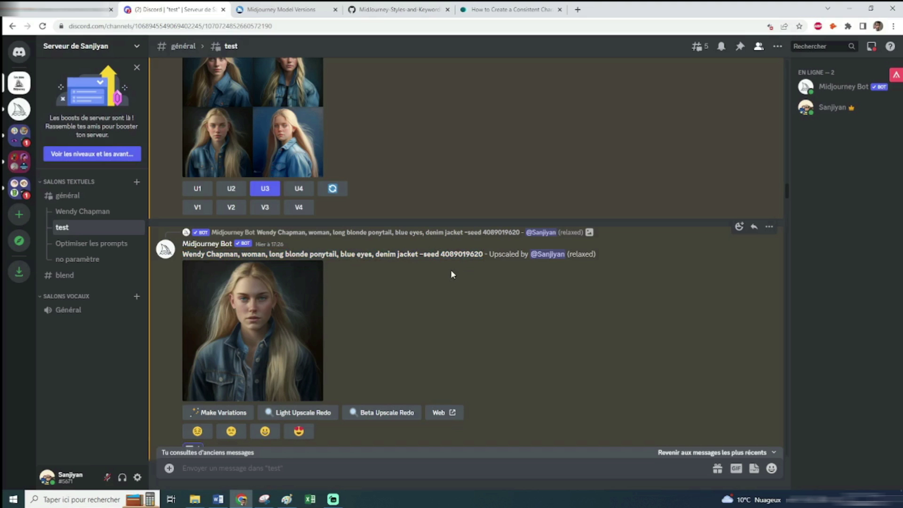
# Compare the enlarged Marvel comic-style grid against the reference portrait
pyautogui.click(94, 211)
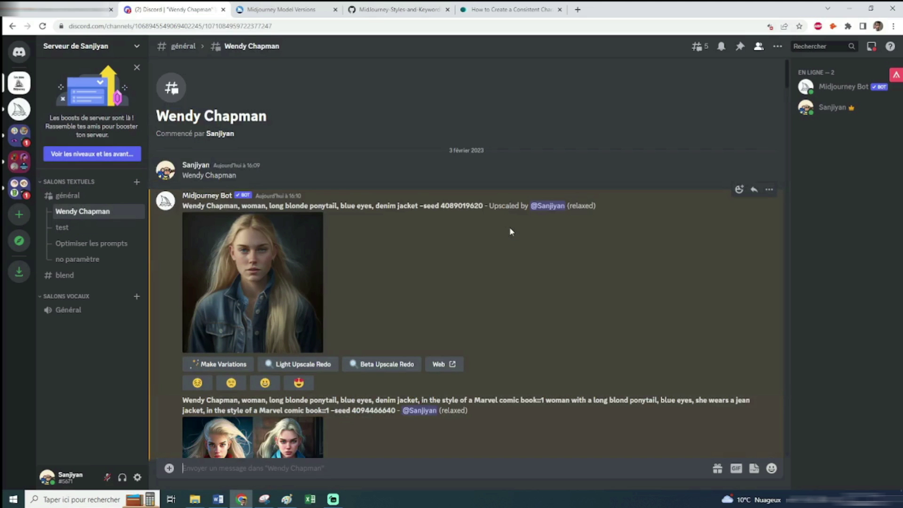
pyautogui.scroll(-5, 509, 227)
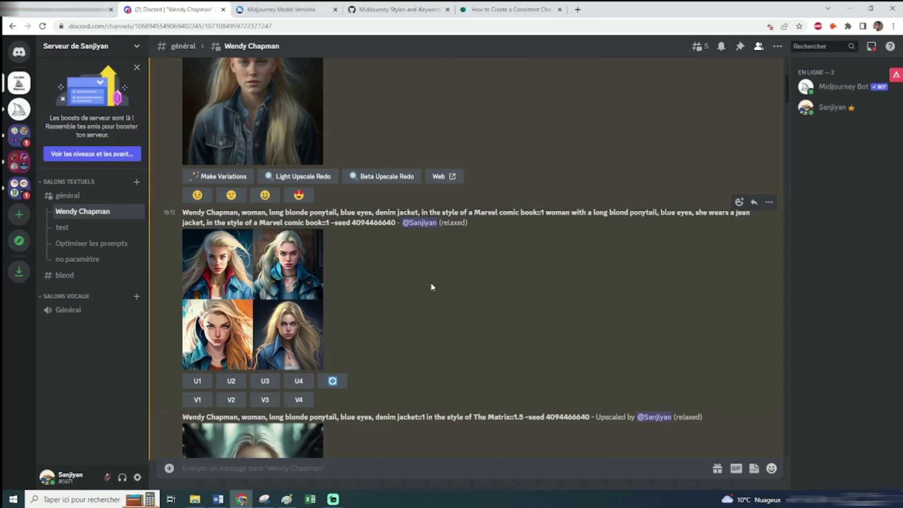
pyautogui.click(309, 287)
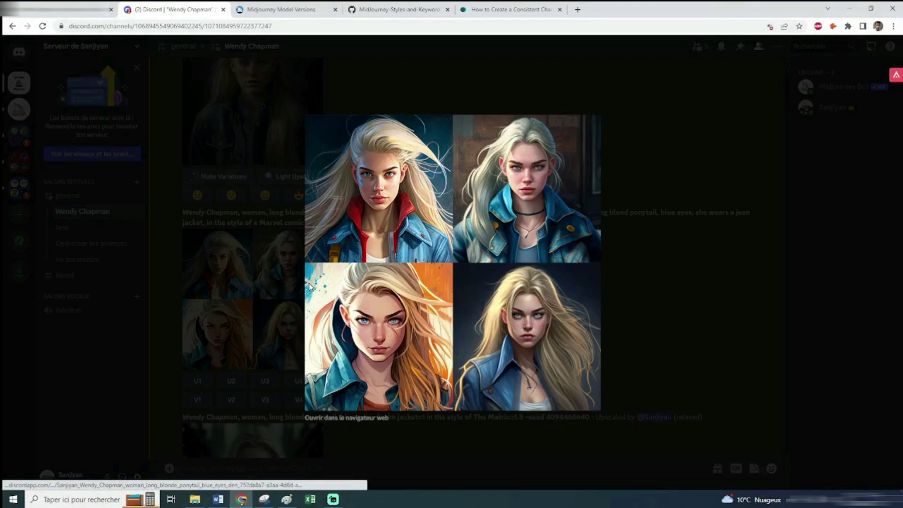
pyautogui.click(264, 499)
pyautogui.moveTo(667, 61); pyautogui.dragTo(719, 52)
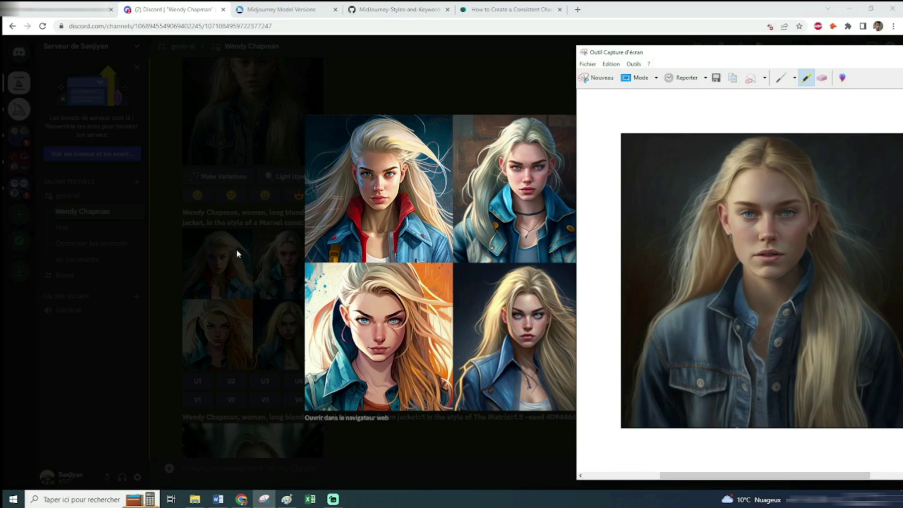
pyautogui.click(243, 266)
pyautogui.click(292, 268)
# Compare the enlarged Matrix-style upscale against the reference portrait, then close both
pyautogui.scroll(-3, 465, 280)
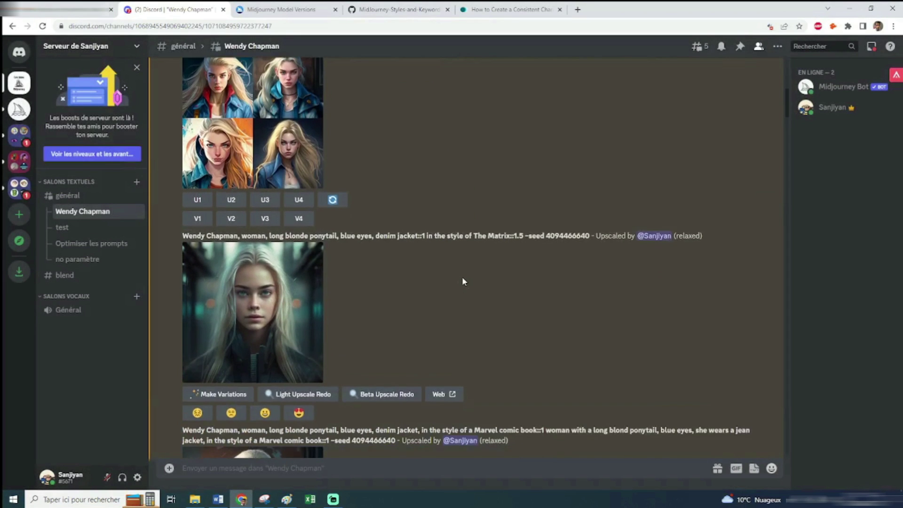
pyautogui.click(283, 289)
pyautogui.click(264, 498)
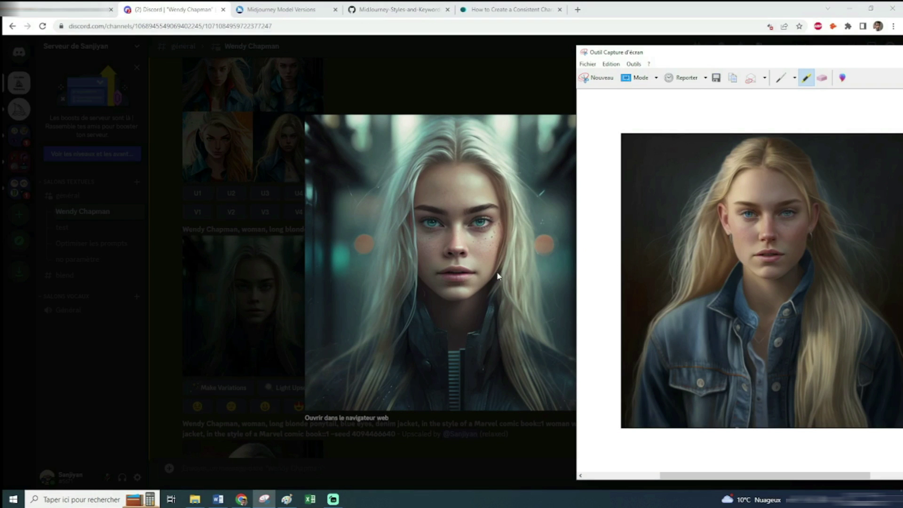
pyautogui.click(252, 287)
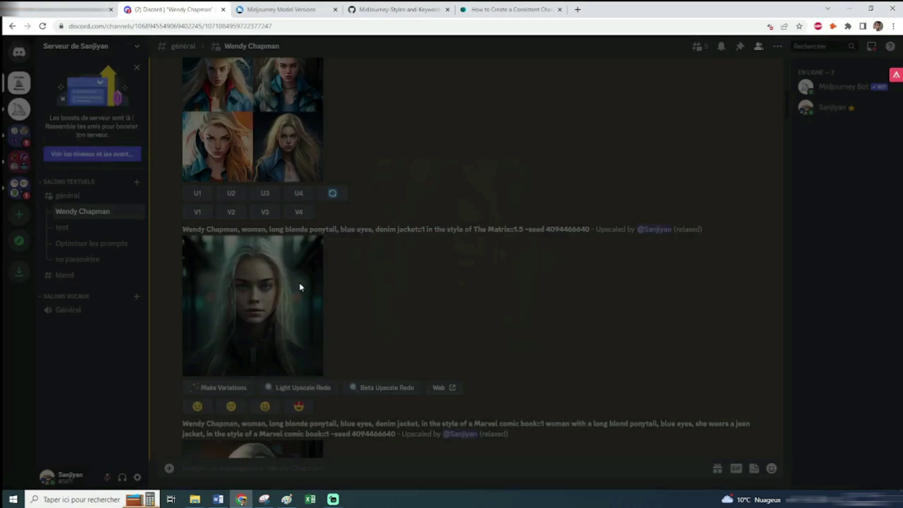
pyautogui.scroll(-5, 504, 278)
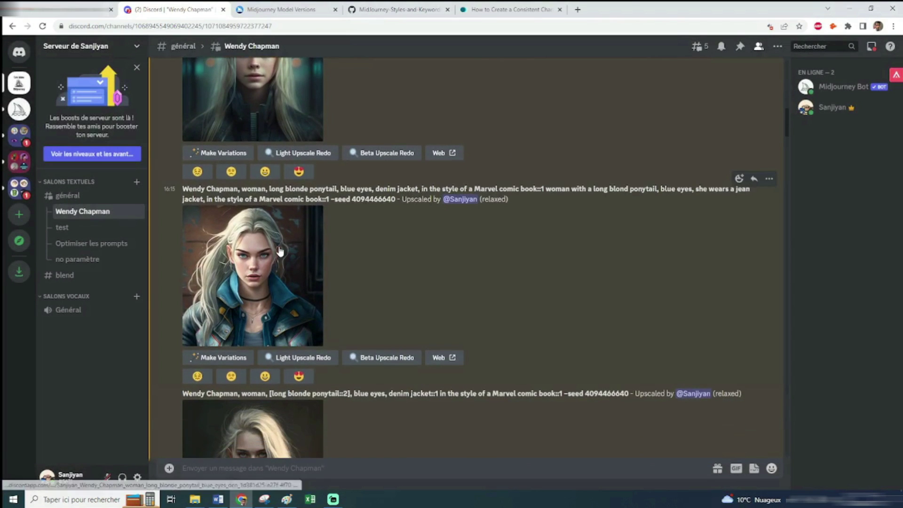
pyautogui.click(295, 254)
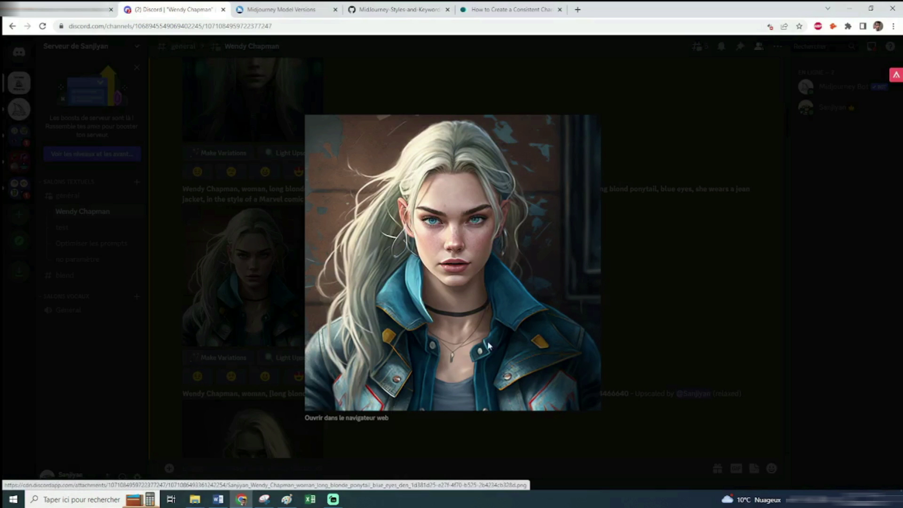
pyautogui.click(266, 501)
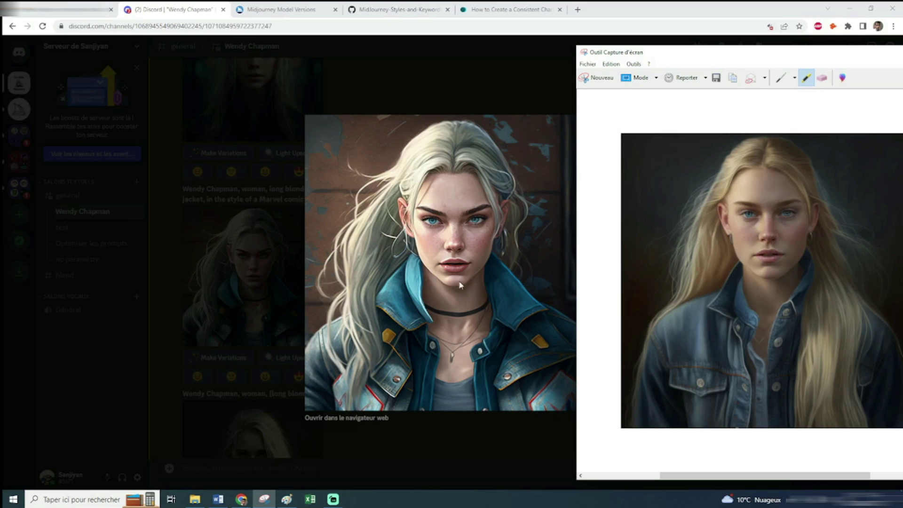
pyautogui.click(202, 261)
pyautogui.click(225, 262)
pyautogui.scroll(-4, 444, 277)
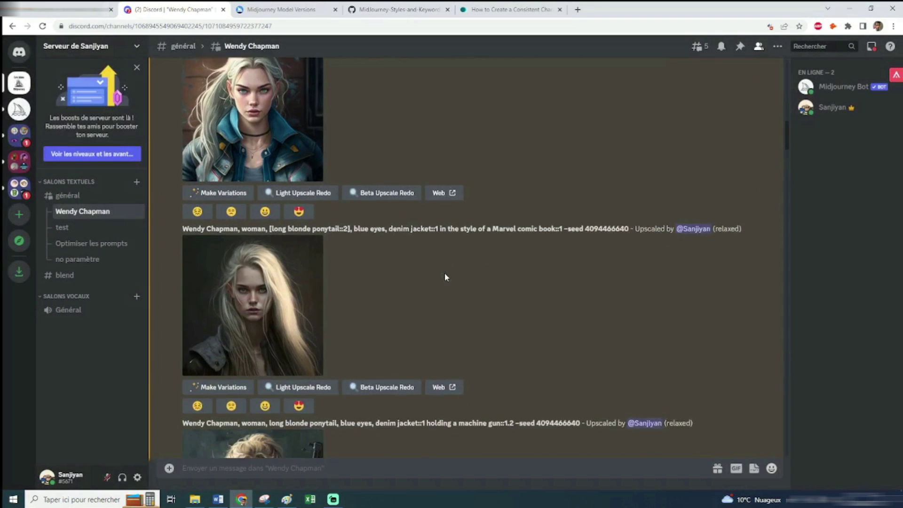
pyautogui.click(284, 267)
pyautogui.click(263, 499)
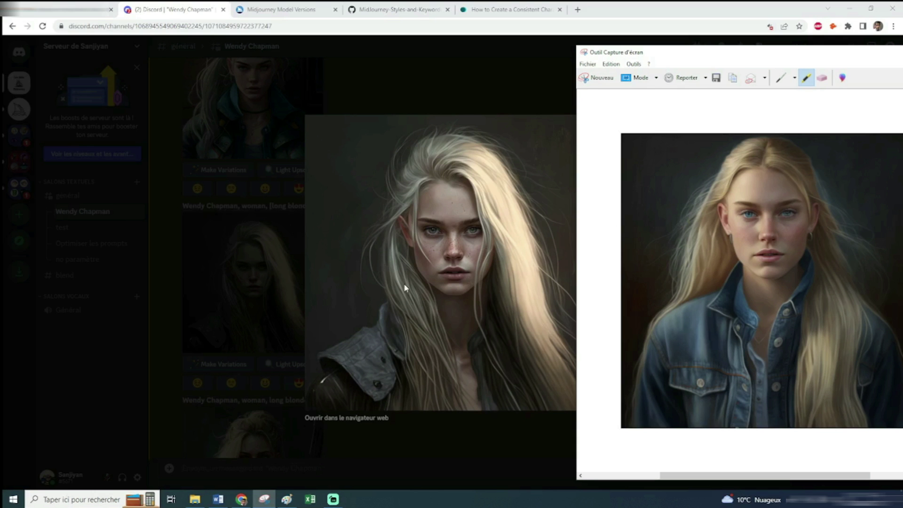
pyautogui.click(229, 257)
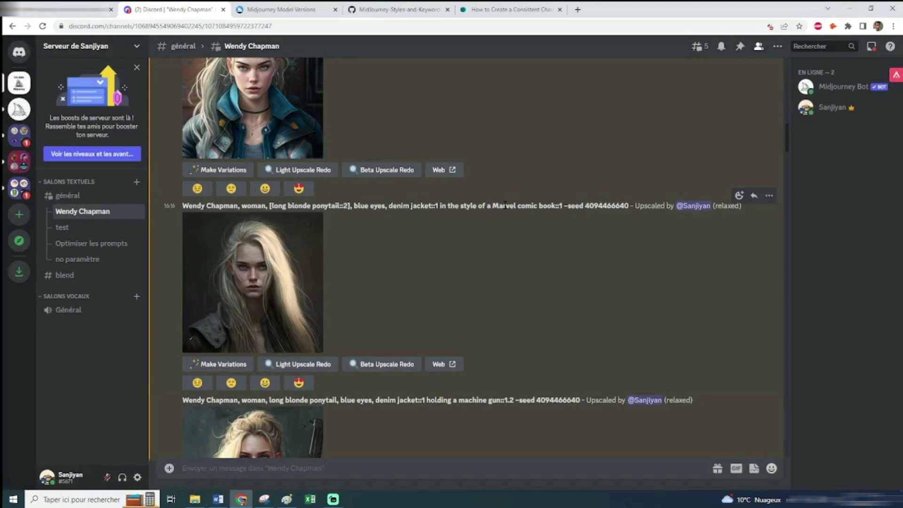
pyautogui.scroll(-4, 505, 208)
pyautogui.click(247, 280)
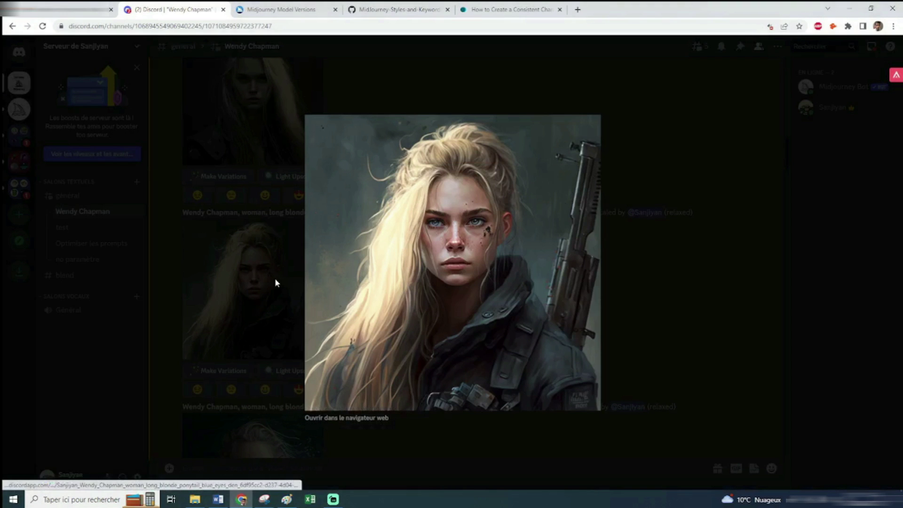
pyautogui.click(265, 500)
pyautogui.click(266, 502)
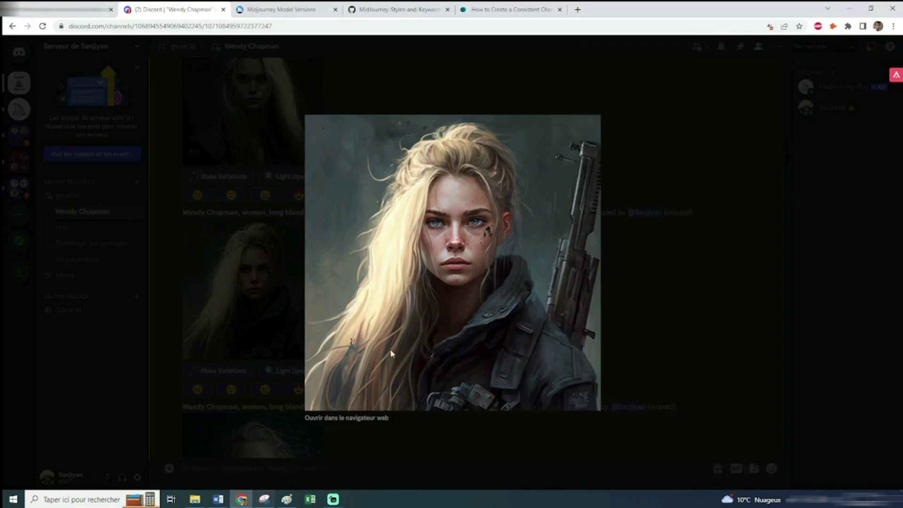
pyautogui.click(655, 340)
pyautogui.scroll(-1, 655, 340)
pyautogui.click(272, 230)
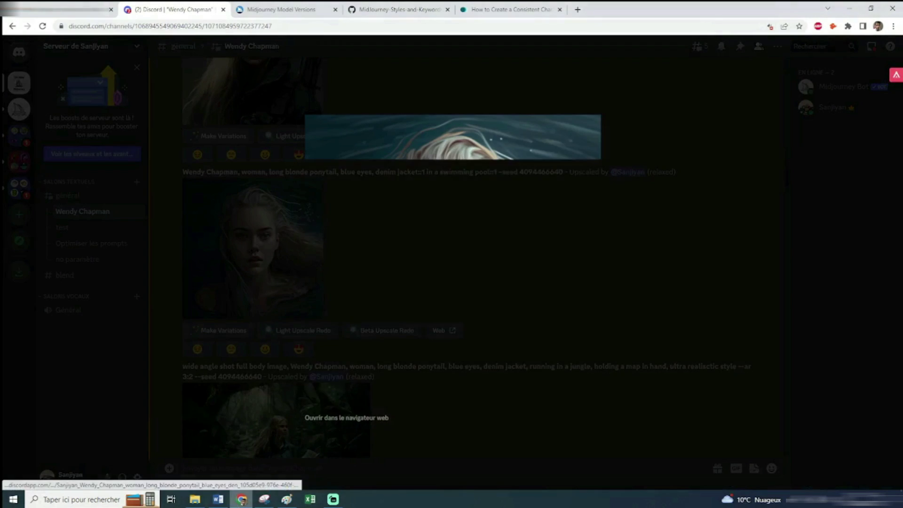
pyautogui.click(265, 499)
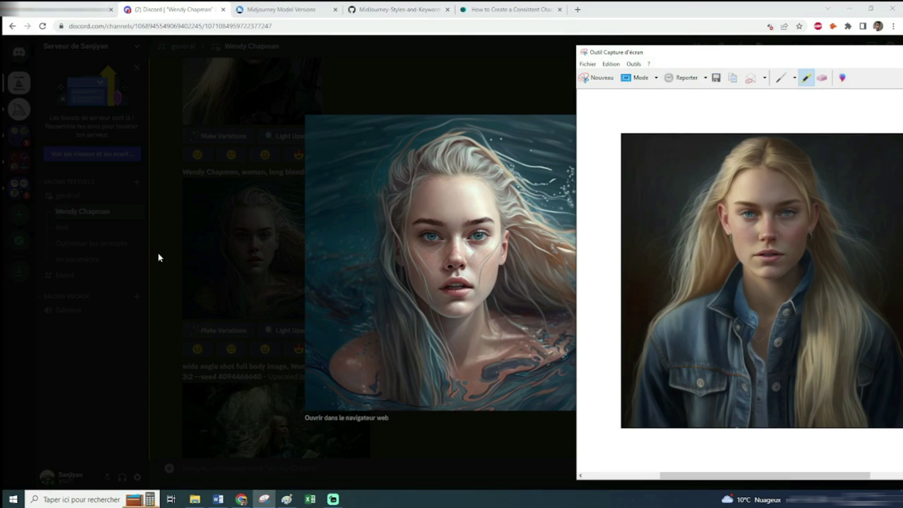
pyautogui.click(158, 254)
pyautogui.press('Escape')
pyautogui.scroll(-2, 509, 227)
pyautogui.scroll(5, 509, 227)
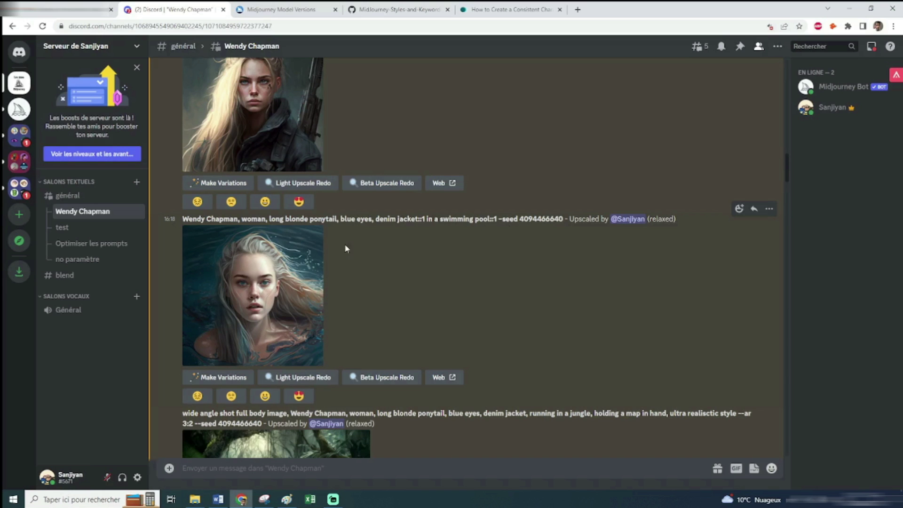
pyautogui.click(263, 499)
pyautogui.scroll(1, 481, 170)
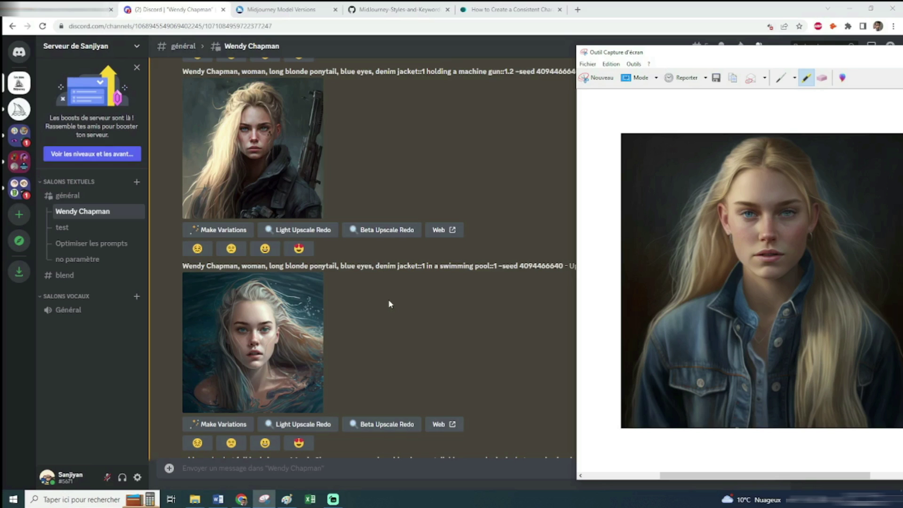
pyautogui.click(388, 304)
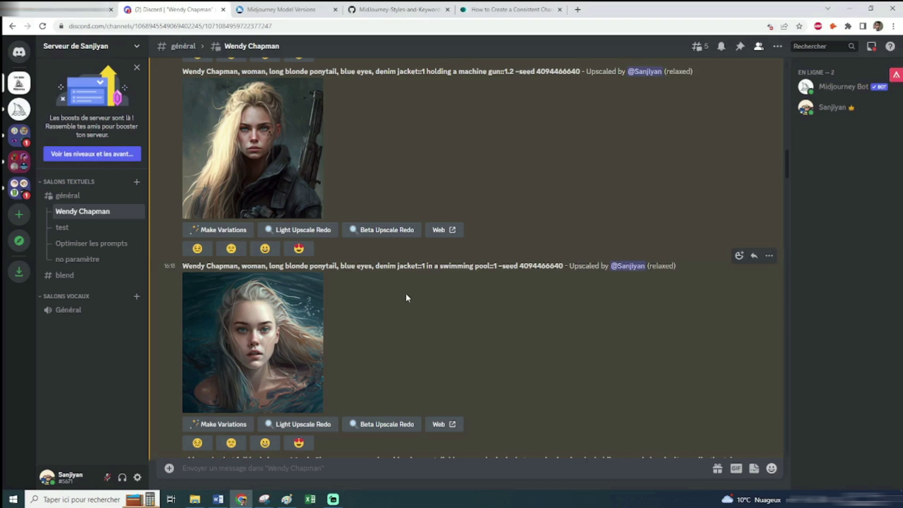
pyautogui.scroll(-5, 489, 290)
pyautogui.scroll(-1, 489, 292)
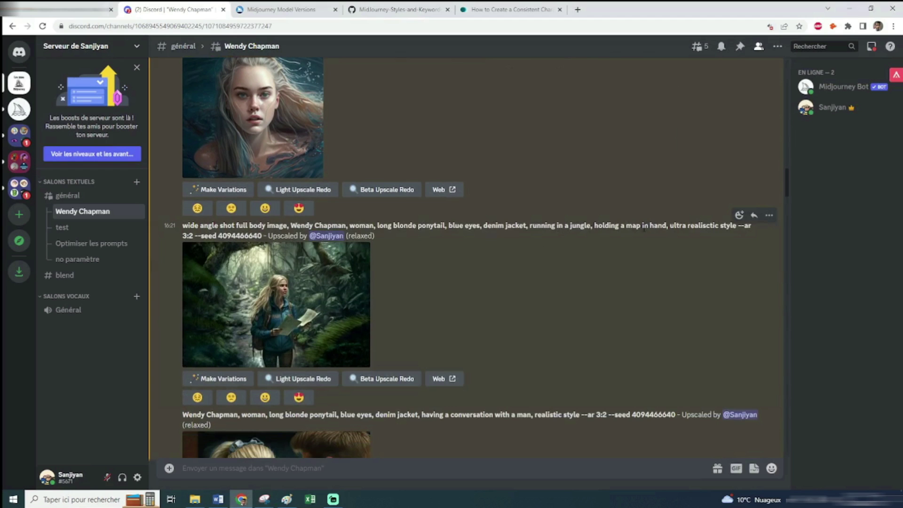
pyautogui.moveTo(701, 225); pyautogui.dragTo(528, 226)
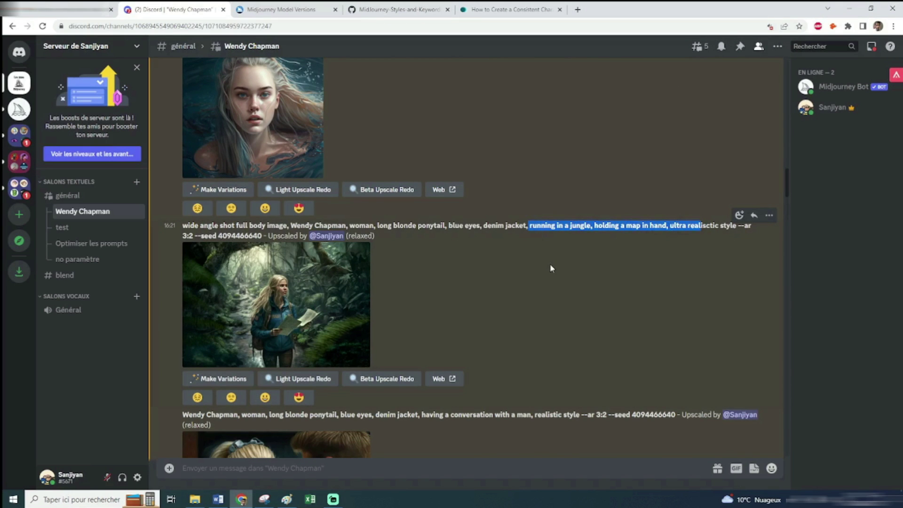
pyautogui.click(320, 339)
pyautogui.click(263, 499)
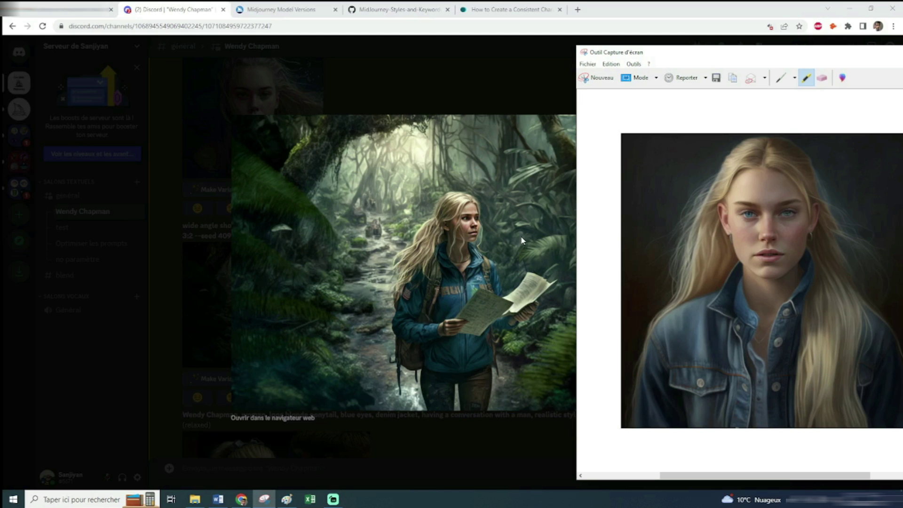
pyautogui.click(177, 259)
pyautogui.scroll(-3, 517, 254)
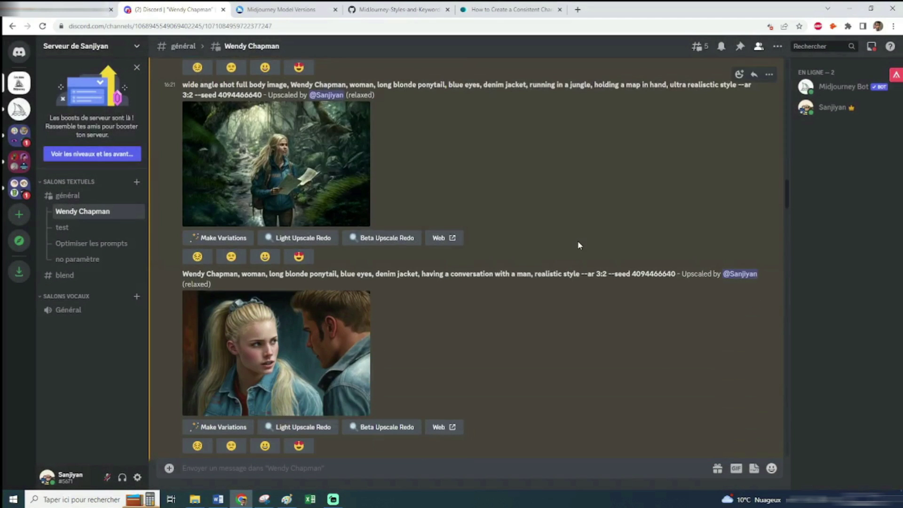
pyautogui.scroll(-2, 577, 240)
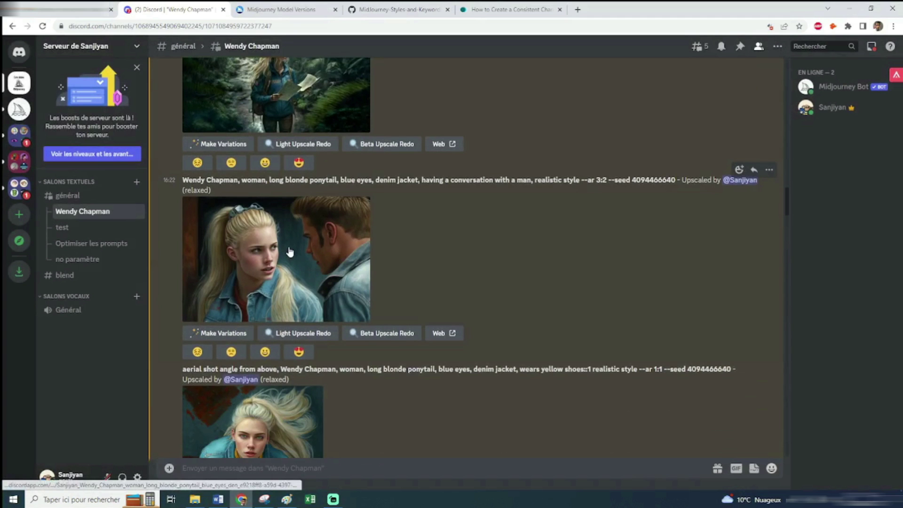
pyautogui.click(290, 252)
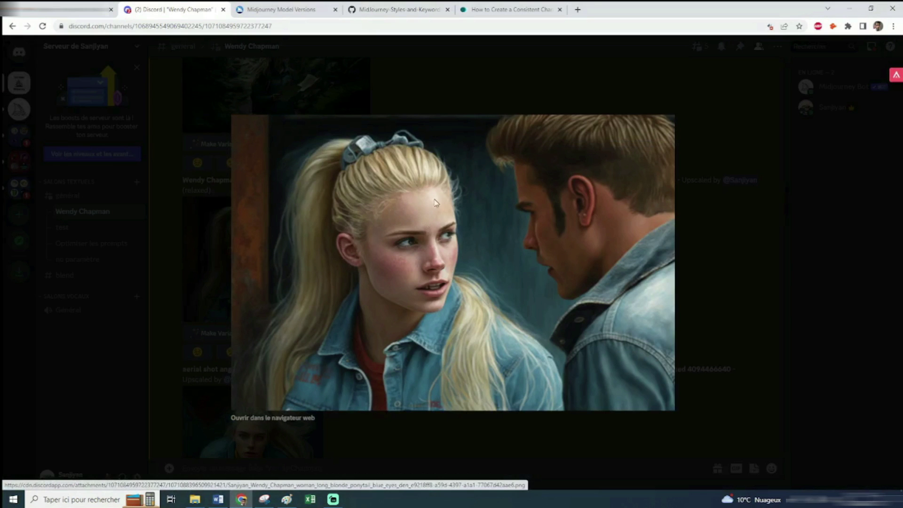
pyautogui.click(263, 501)
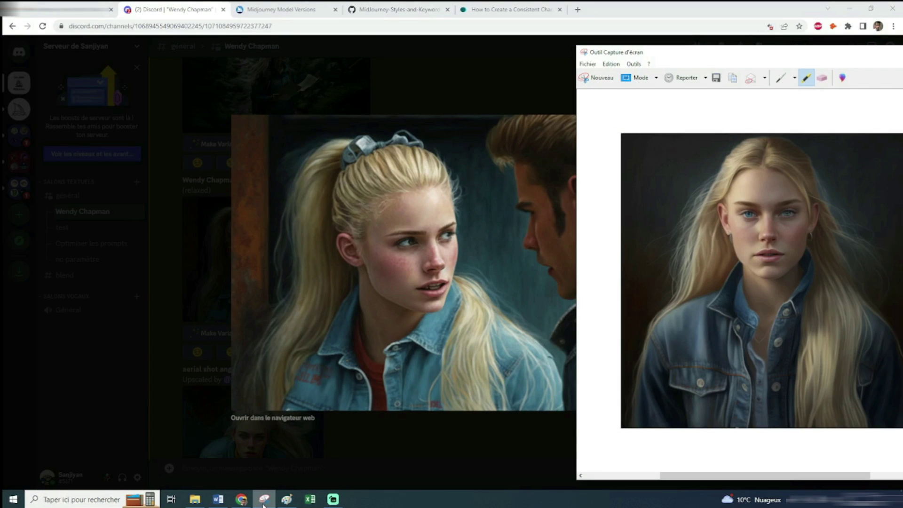
pyautogui.click(264, 501)
pyautogui.press('Escape')
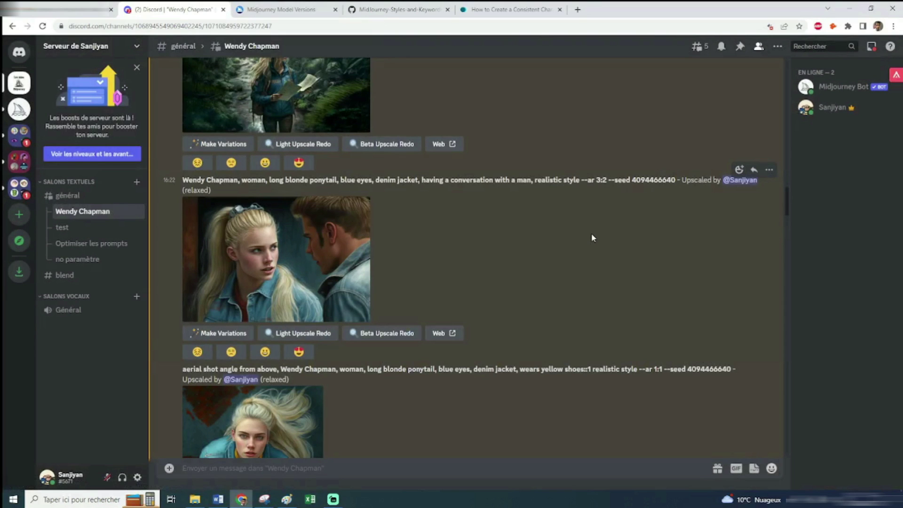
pyautogui.scroll(-4, 591, 233)
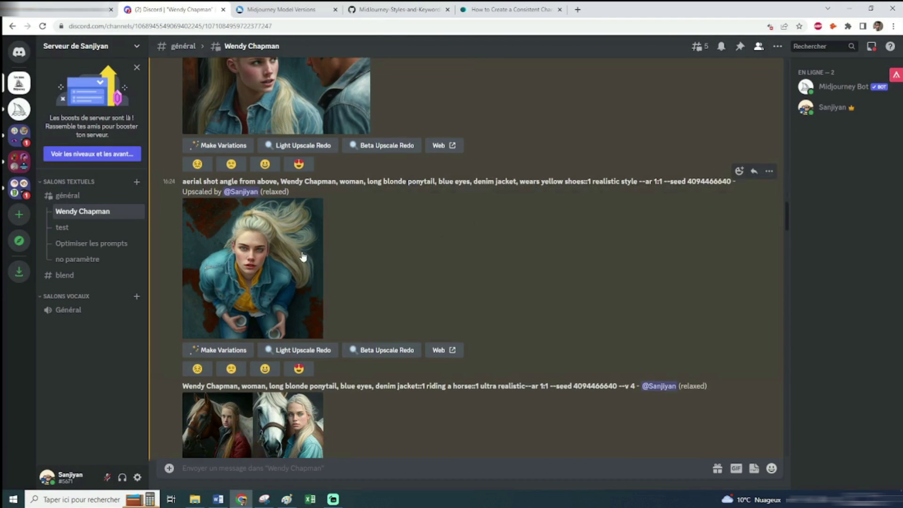
pyautogui.click(310, 252)
pyautogui.click(264, 501)
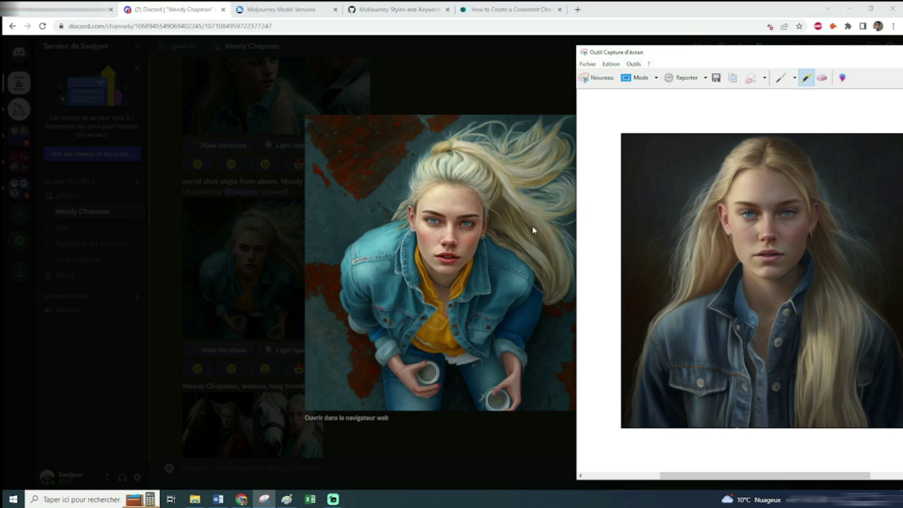
pyautogui.click(283, 303)
pyautogui.click(248, 198)
pyautogui.moveTo(180, 184); pyautogui.dragTo(273, 183)
pyautogui.click(403, 234)
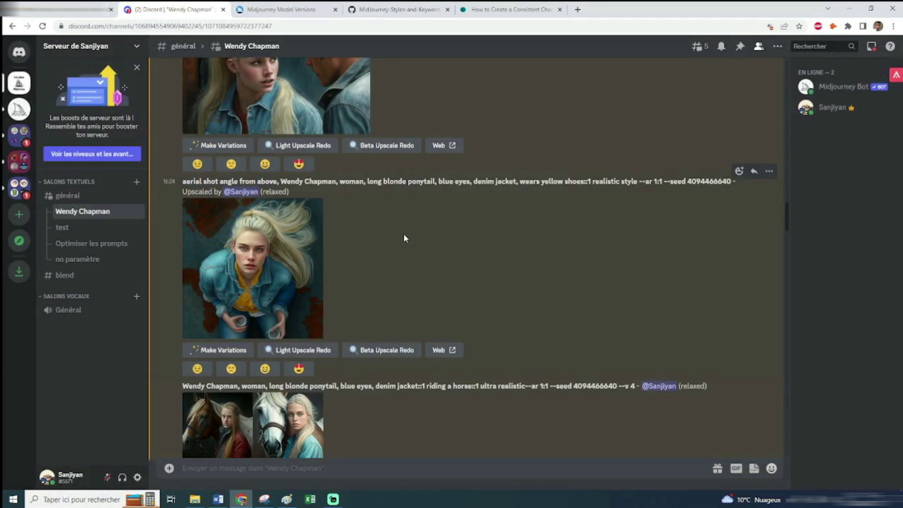
pyautogui.scroll(-1, 403, 238)
pyautogui.click(252, 230)
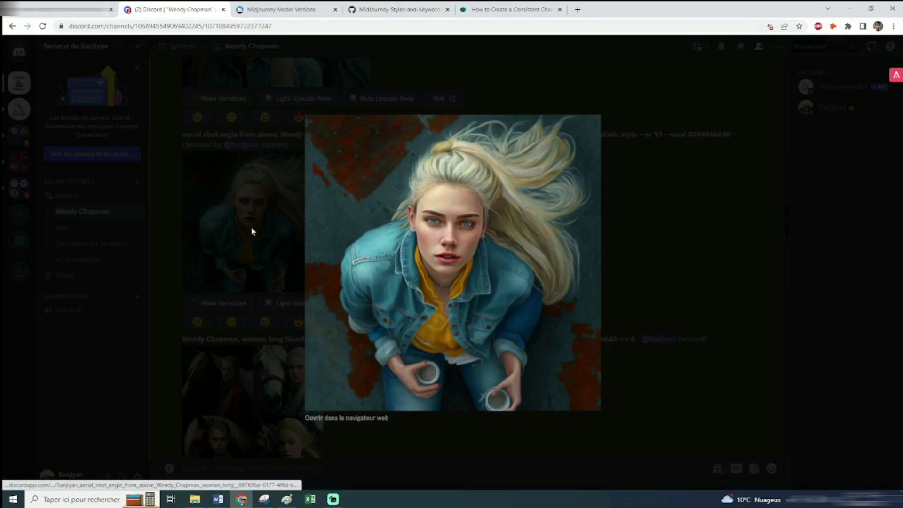
pyautogui.click(252, 230)
pyautogui.moveTo(591, 137); pyautogui.dragTo(520, 136)
pyautogui.click(528, 183)
pyautogui.click(655, 244)
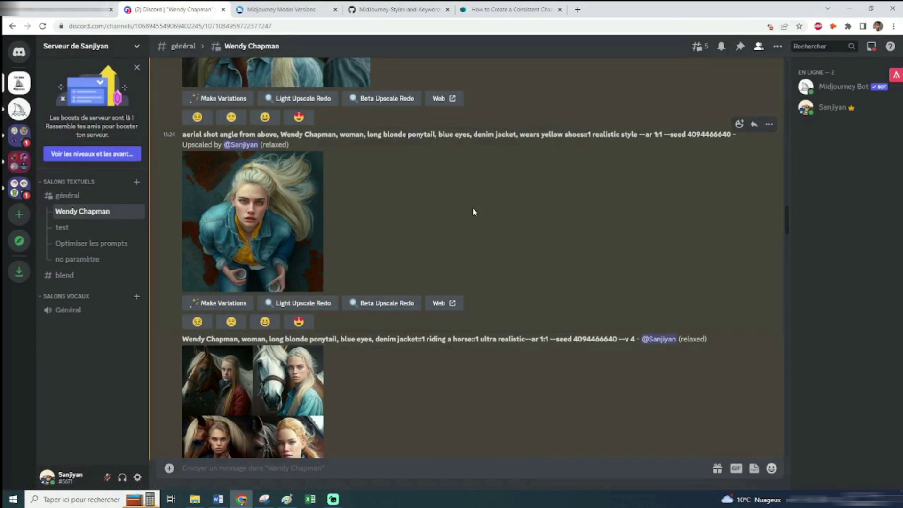
pyautogui.scroll(-2, 500, 230)
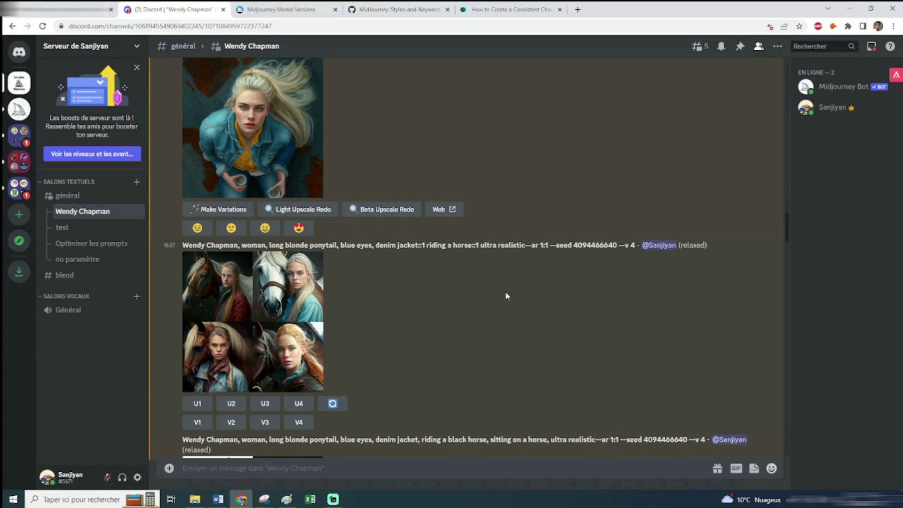
pyautogui.scroll(-1, 505, 295)
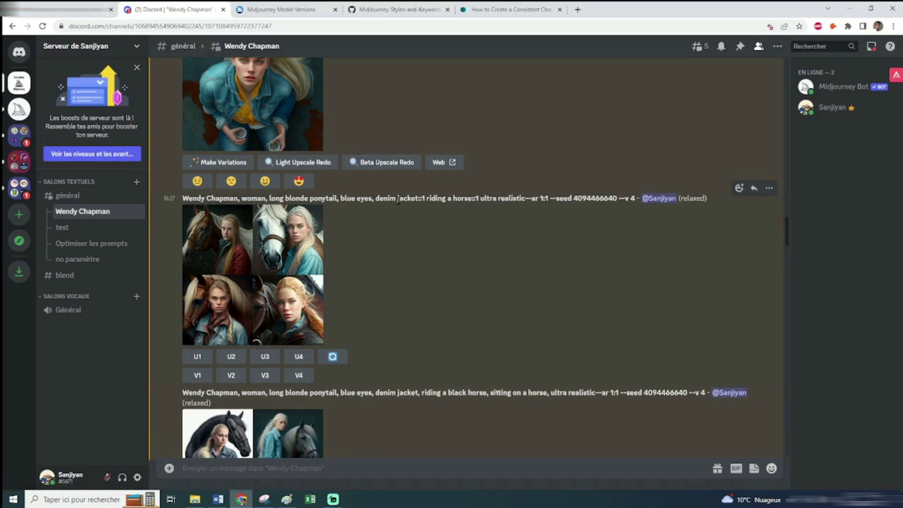
pyautogui.moveTo(425, 198); pyautogui.dragTo(184, 198)
pyautogui.click(439, 198)
pyautogui.click(293, 270)
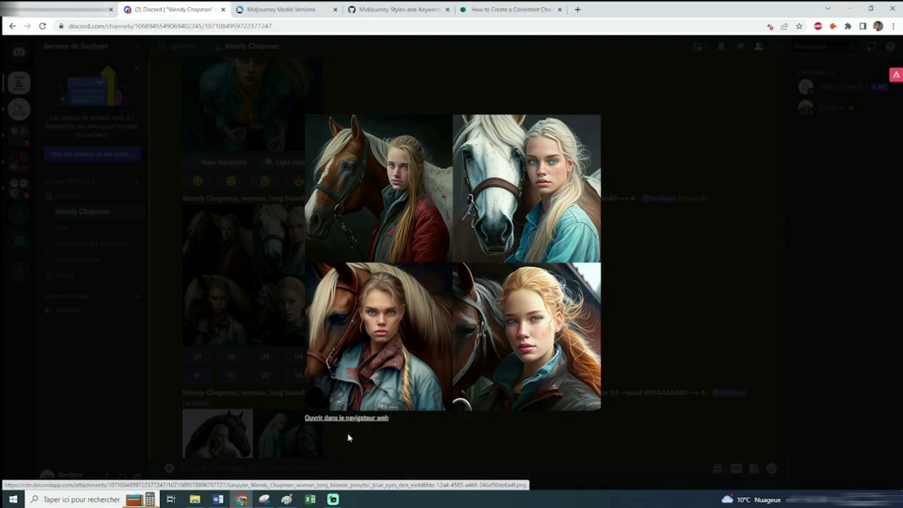
pyautogui.click(264, 499)
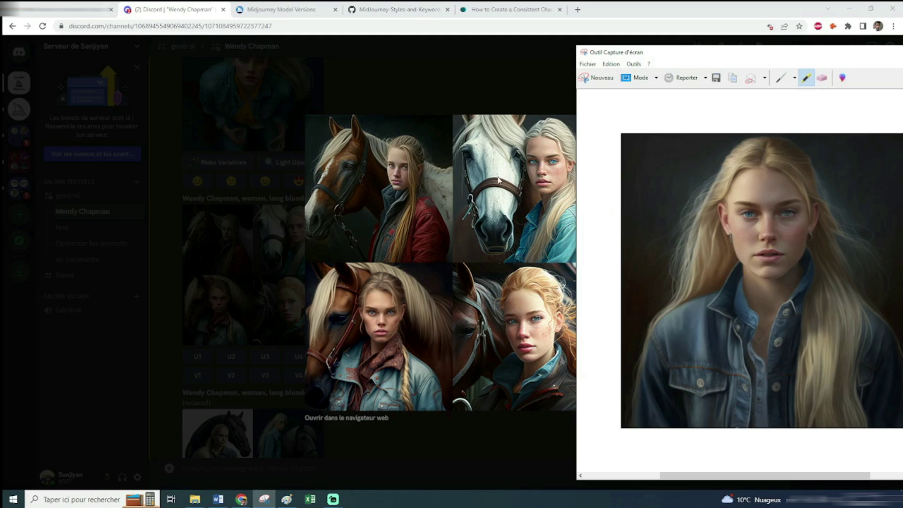
pyautogui.click(455, 93)
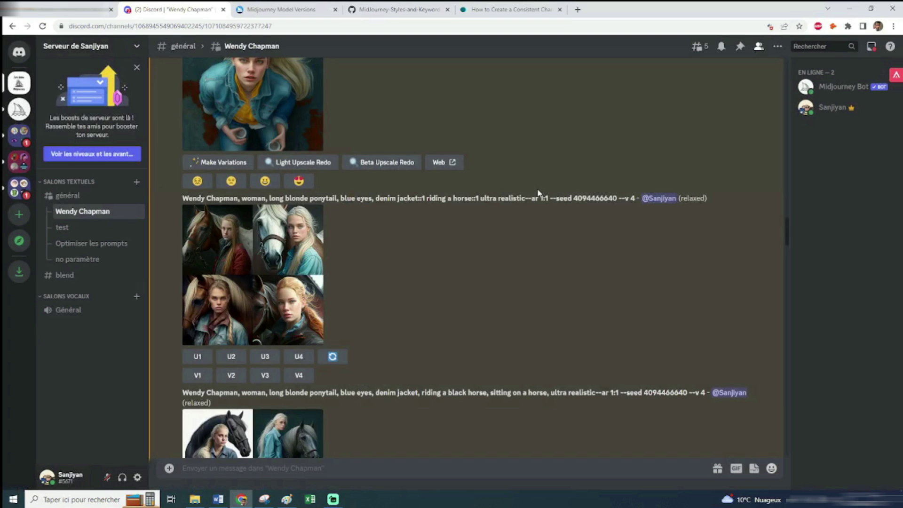
pyautogui.scroll(-3, 329, 202)
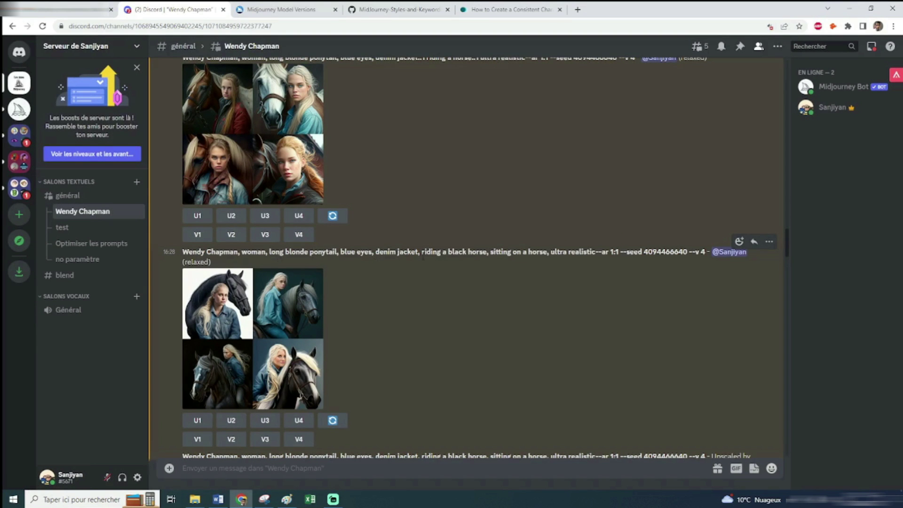
pyautogui.moveTo(422, 256); pyautogui.dragTo(548, 254)
pyautogui.click(499, 256)
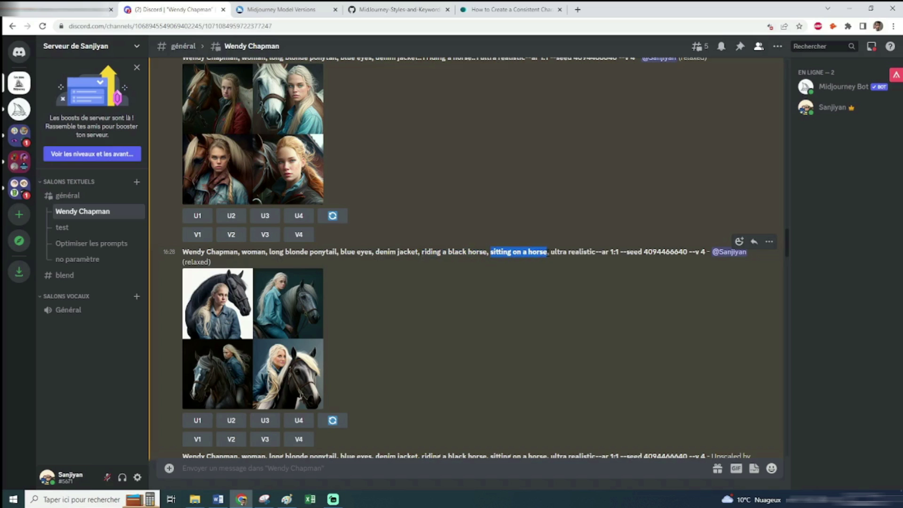
pyautogui.click(498, 302)
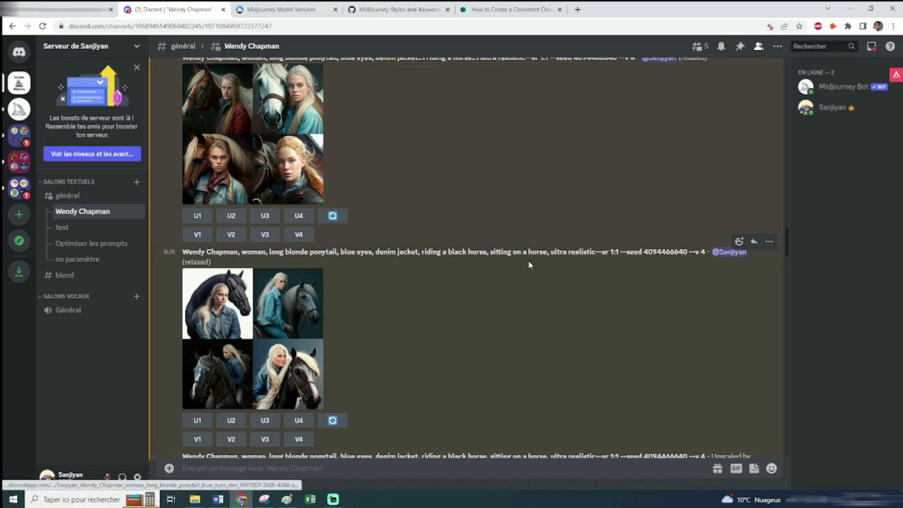
pyautogui.click(232, 343)
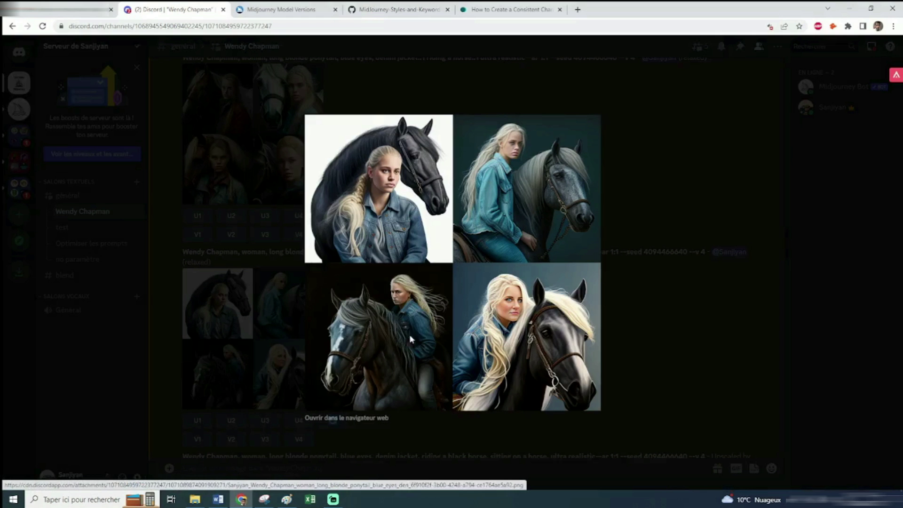
pyautogui.click(659, 351)
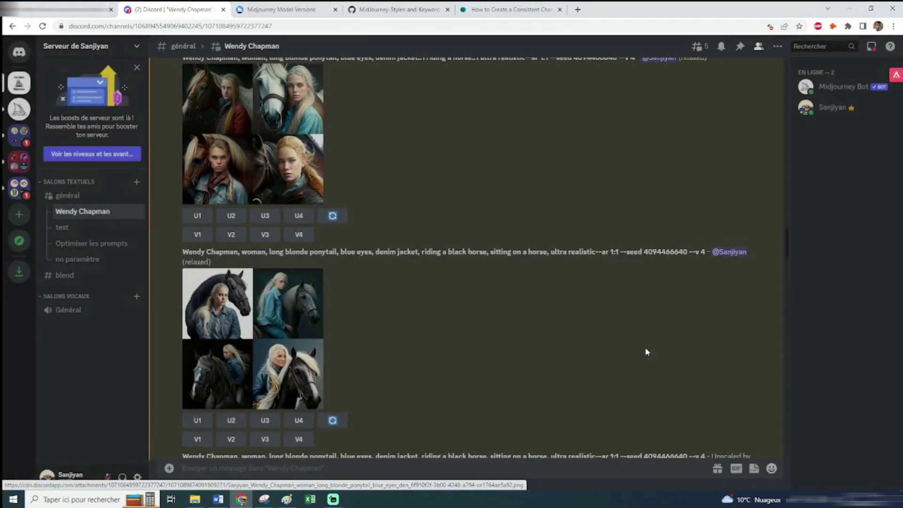
pyautogui.scroll(-5, 489, 282)
pyautogui.click(266, 303)
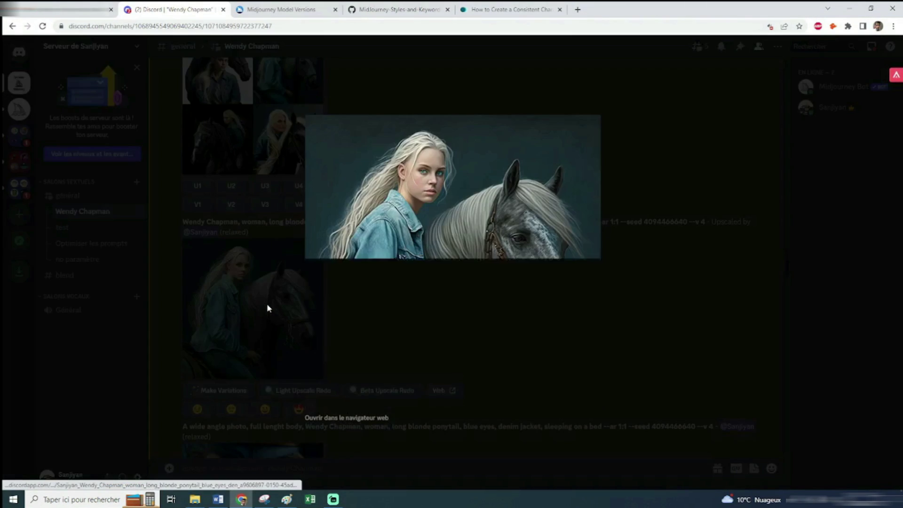
pyautogui.click(265, 497)
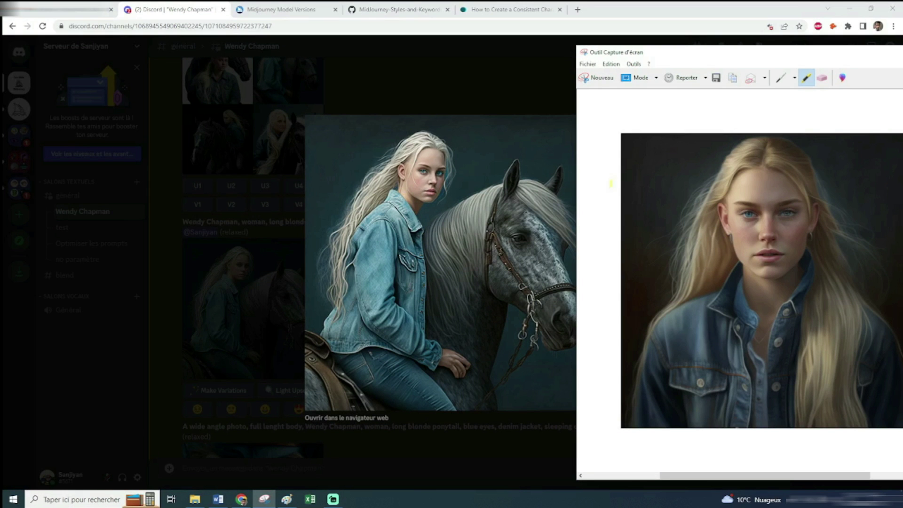
pyautogui.moveTo(851, 56)
pyautogui.mouseDown()
pyautogui.moveTo(702, 56)
pyautogui.moveTo(842, 55)
pyautogui.mouseUp()
pyautogui.click(246, 197)
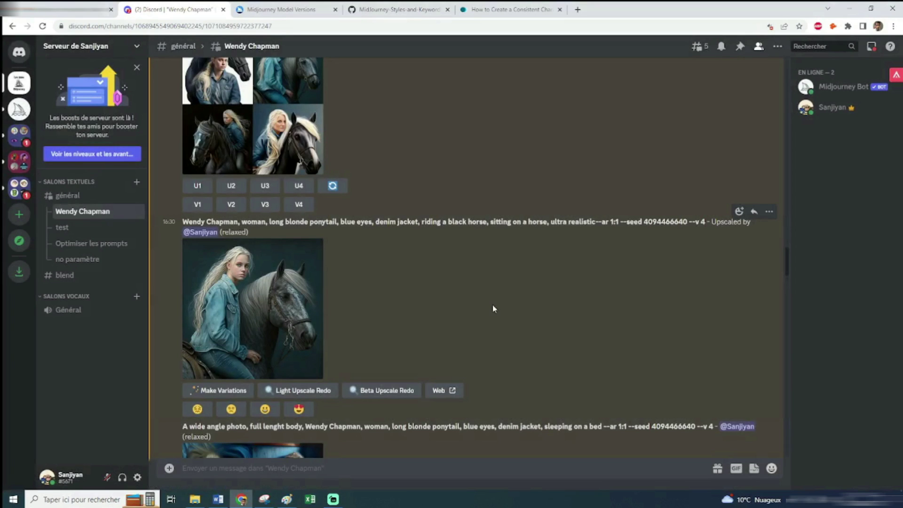
pyautogui.scroll(-4, 453, 297)
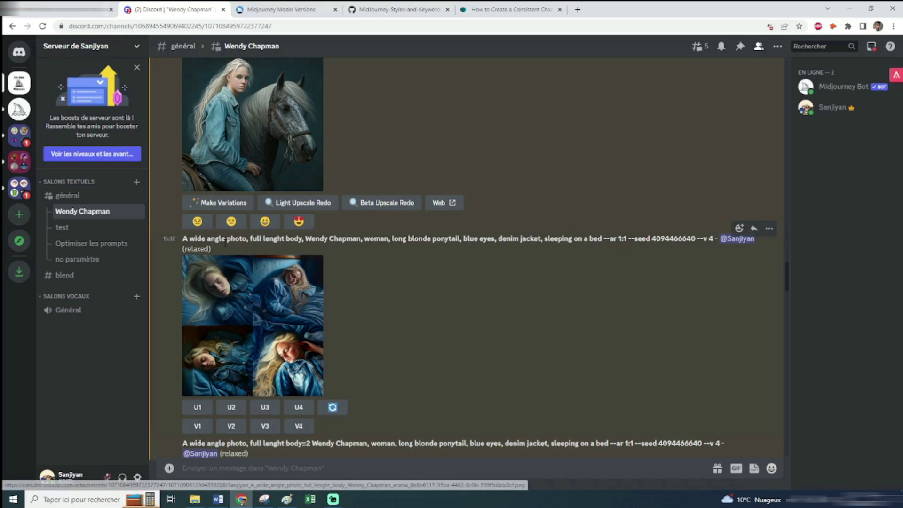
pyautogui.moveTo(303, 238); pyautogui.dragTo(250, 238)
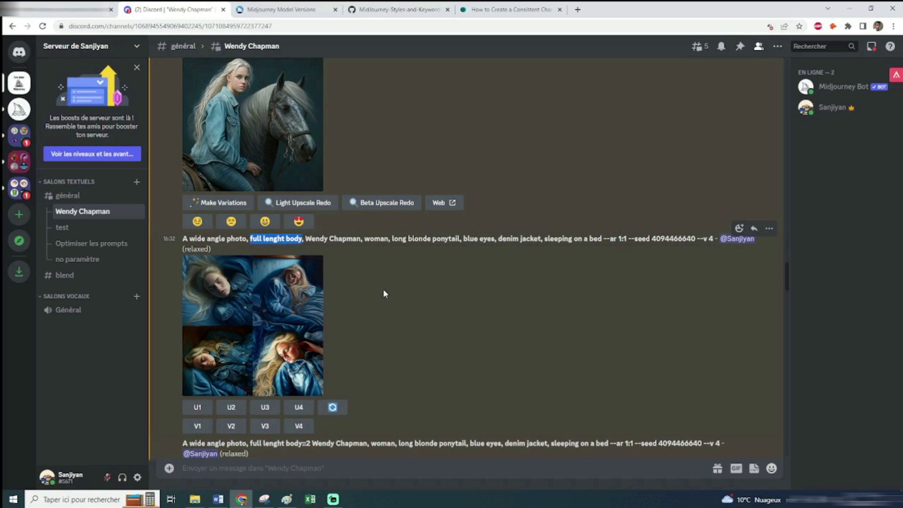
pyautogui.click(384, 291)
pyautogui.click(289, 294)
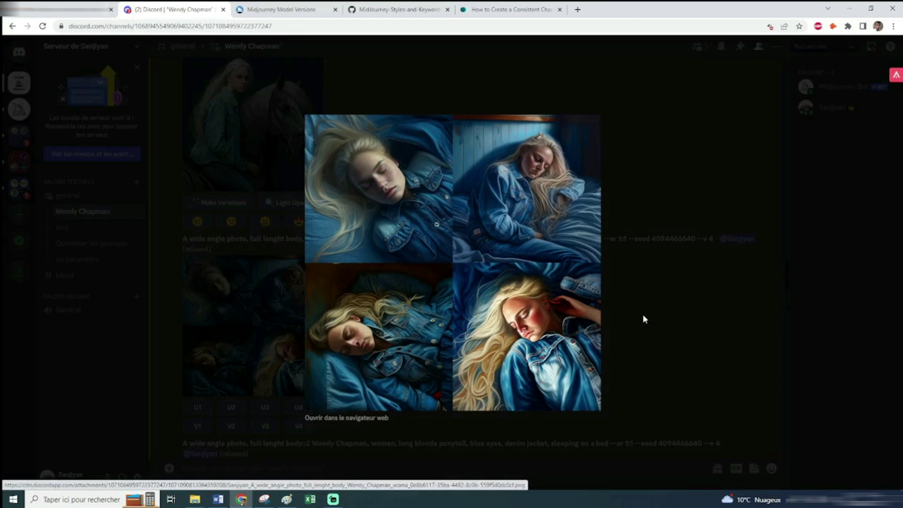
pyautogui.click(602, 286)
pyautogui.scroll(-4, 461, 236)
pyautogui.moveTo(312, 256); pyautogui.dragTo(183, 256)
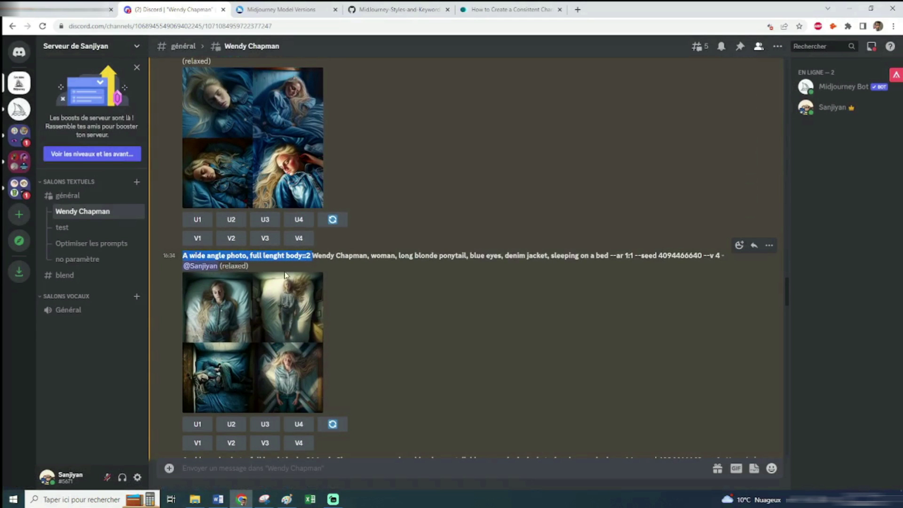
pyautogui.click(356, 289)
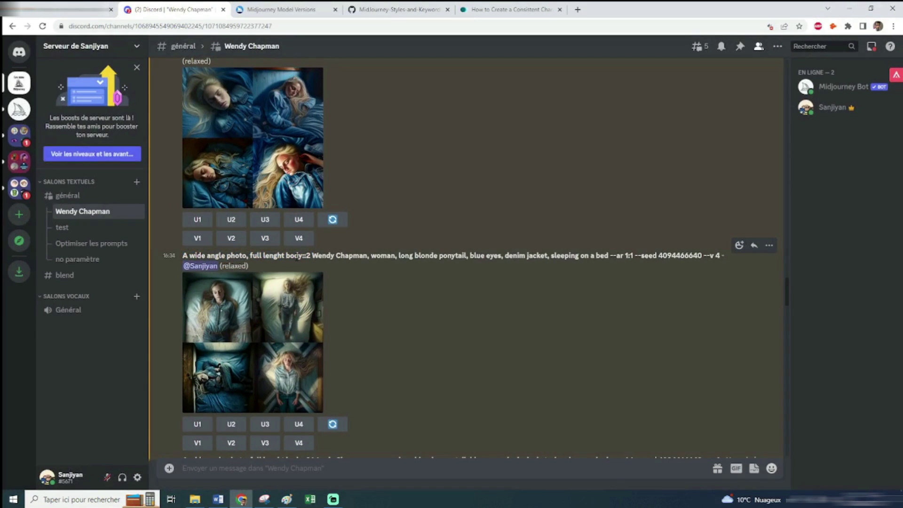
pyautogui.moveTo(310, 255); pyautogui.dragTo(303, 256)
pyautogui.click(389, 301)
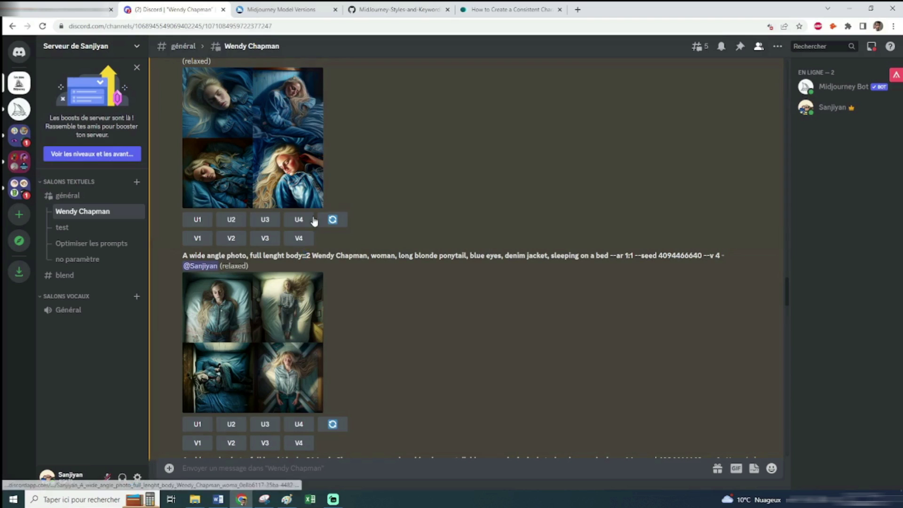
pyautogui.click(288, 370)
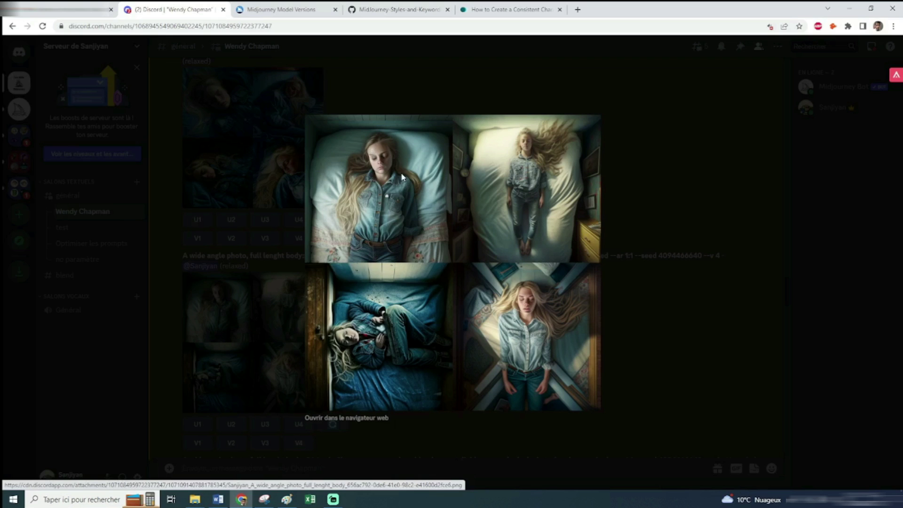
pyautogui.click(665, 343)
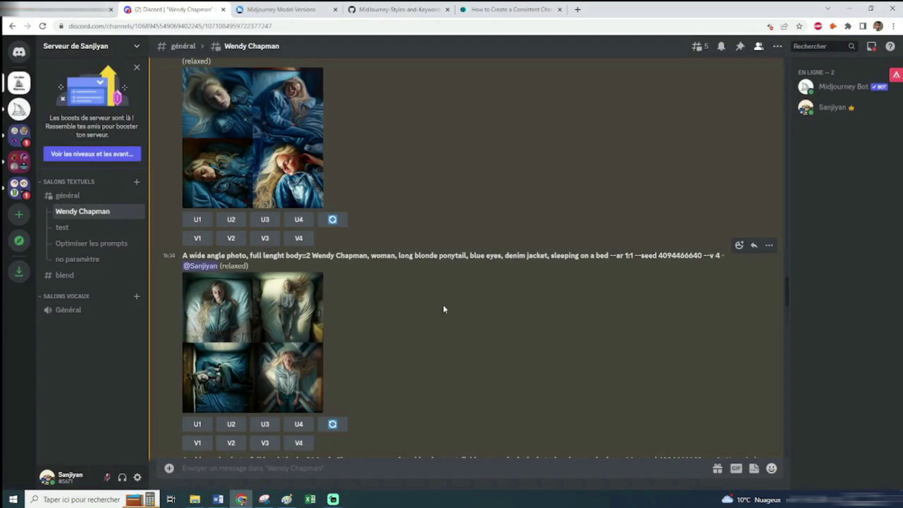
pyautogui.click(300, 307)
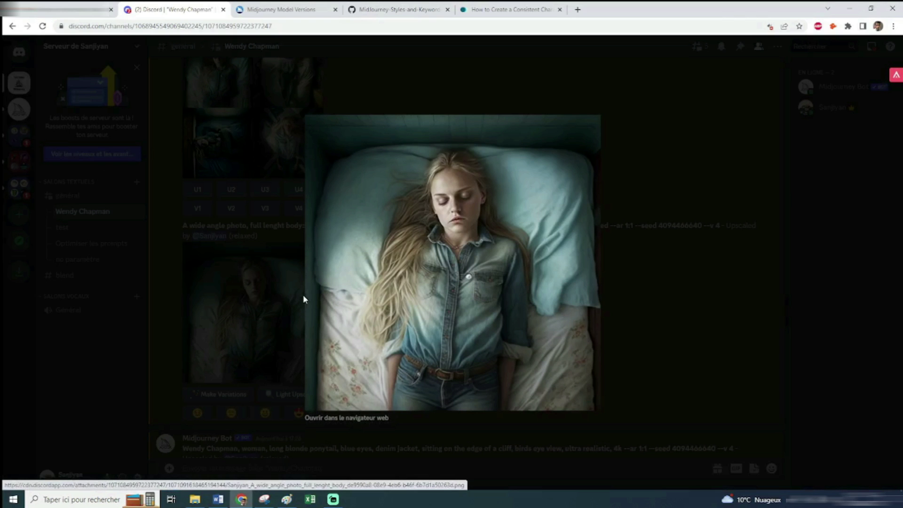
pyautogui.click(265, 500)
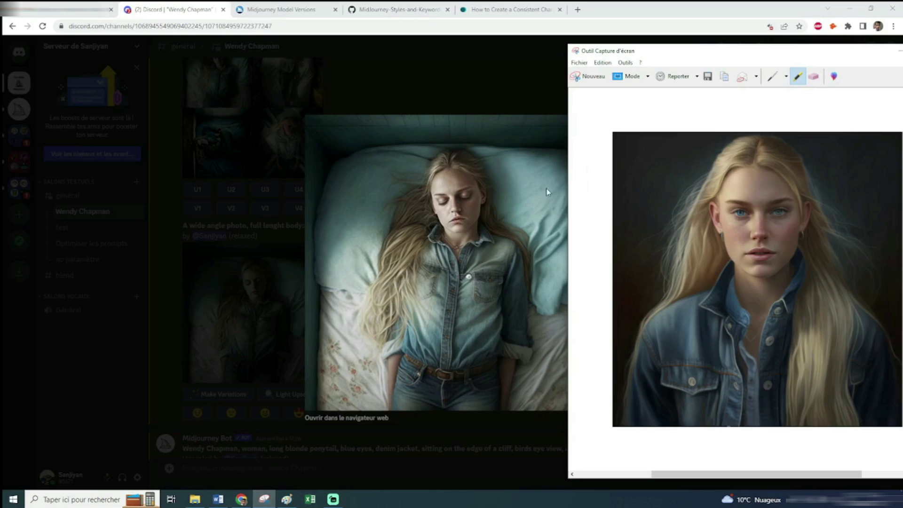
pyautogui.moveTo(868, 56); pyautogui.dragTo(852, 56)
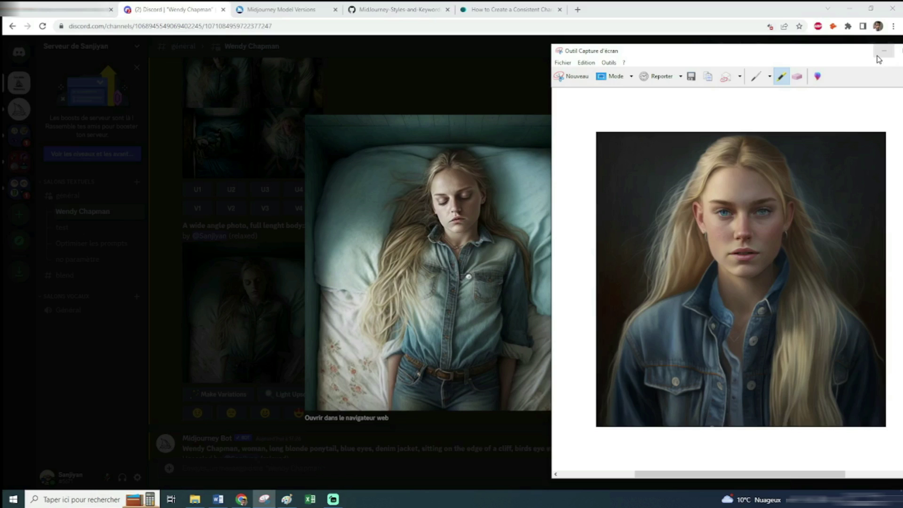
pyautogui.click(883, 50)
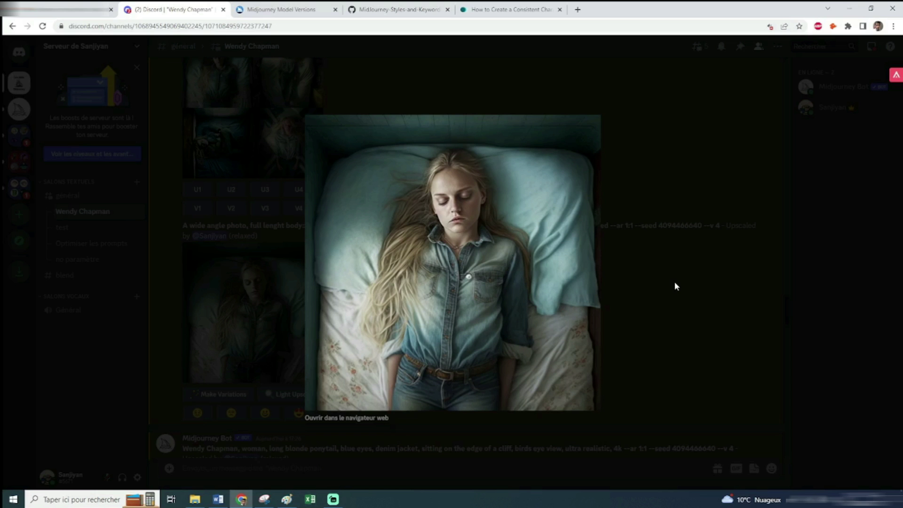
pyautogui.click(675, 286)
pyautogui.scroll(-3, 603, 258)
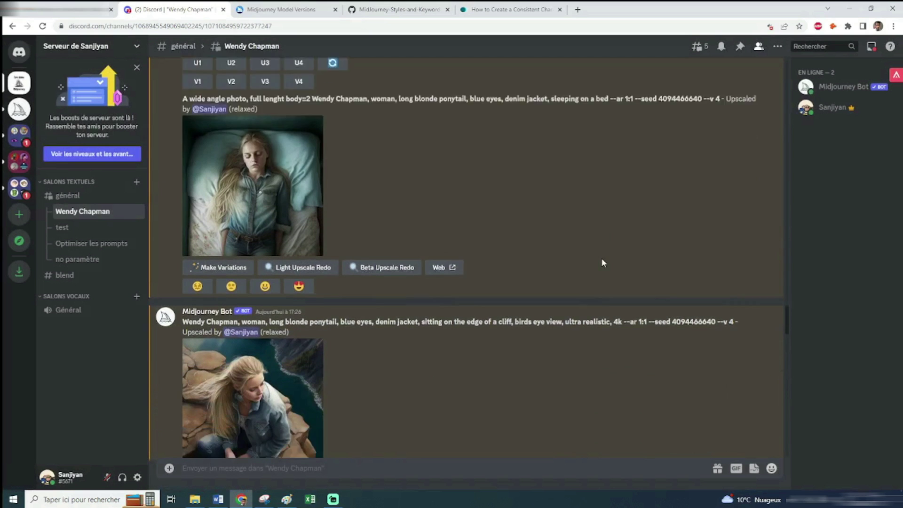
pyautogui.scroll(-4, 602, 259)
pyautogui.scroll(2, 602, 259)
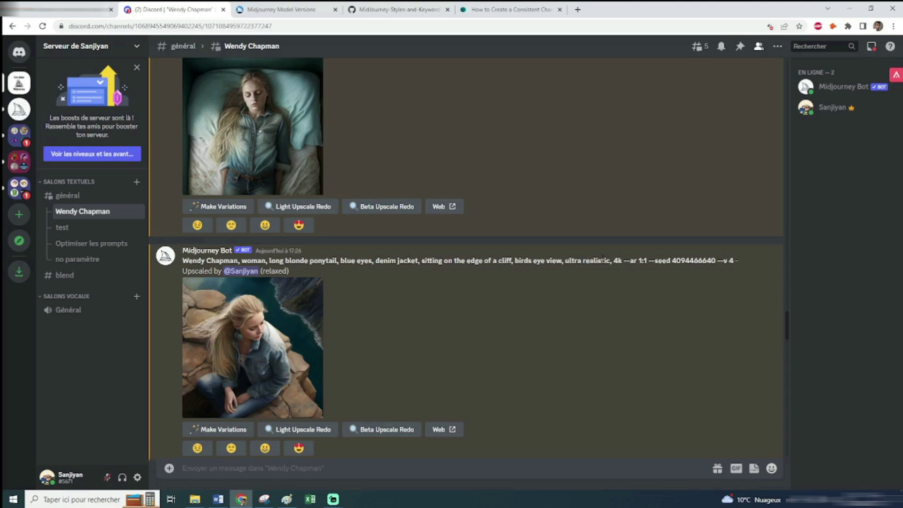
pyautogui.scroll(-1, 540, 305)
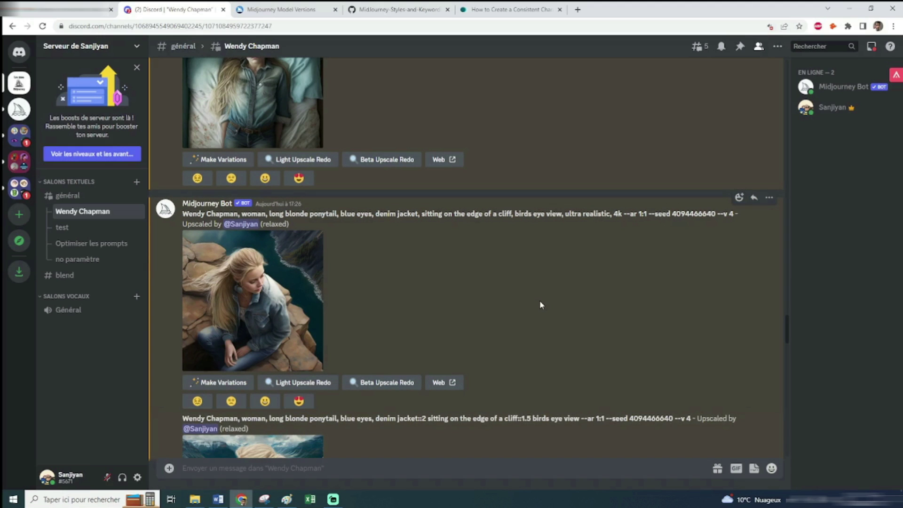
pyautogui.scroll(-1, 540, 304)
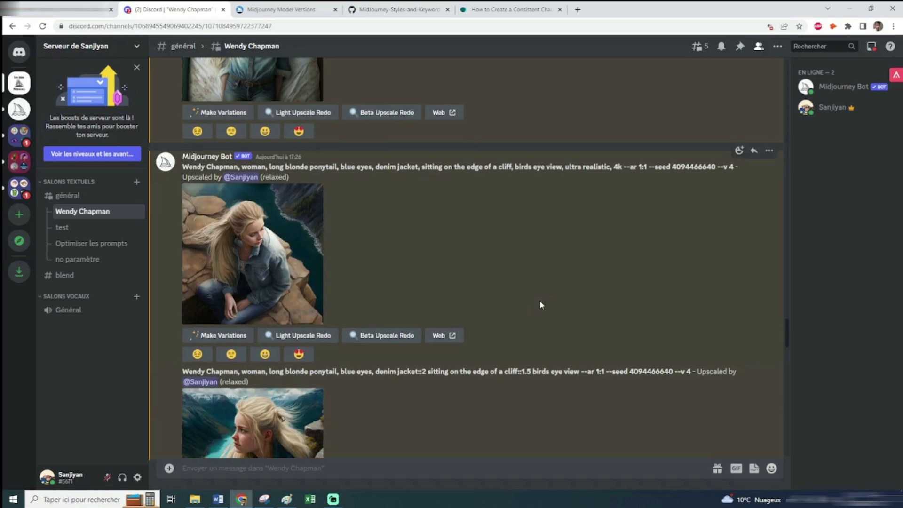
pyautogui.moveTo(514, 168); pyautogui.dragTo(562, 168)
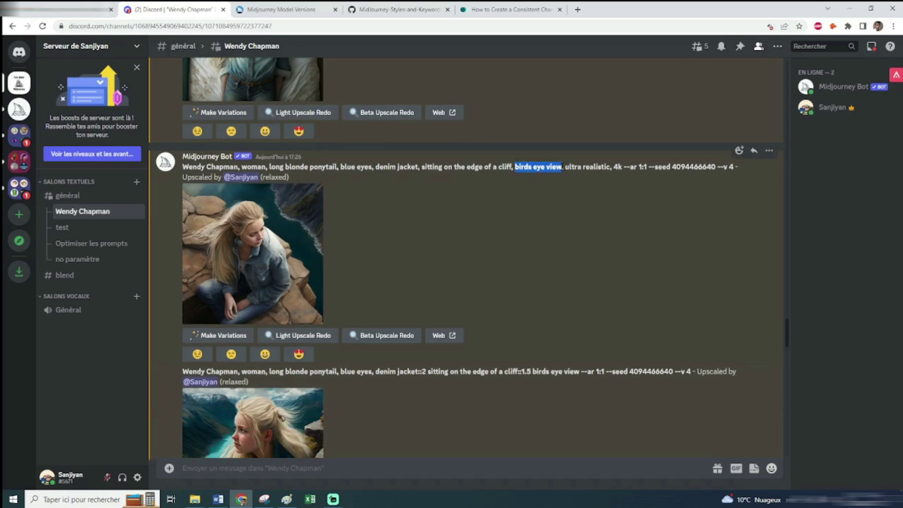
pyautogui.click(524, 245)
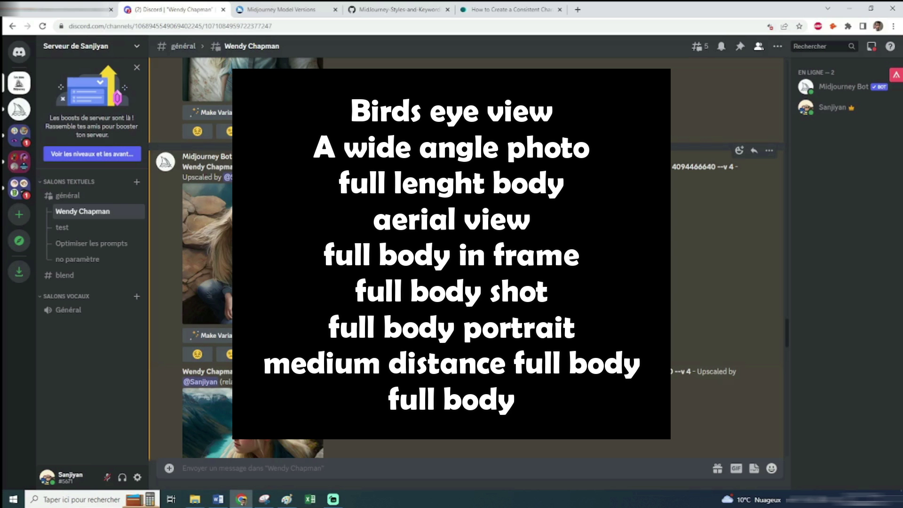
pyautogui.scroll(-1, 243, 192)
pyautogui.click(243, 192)
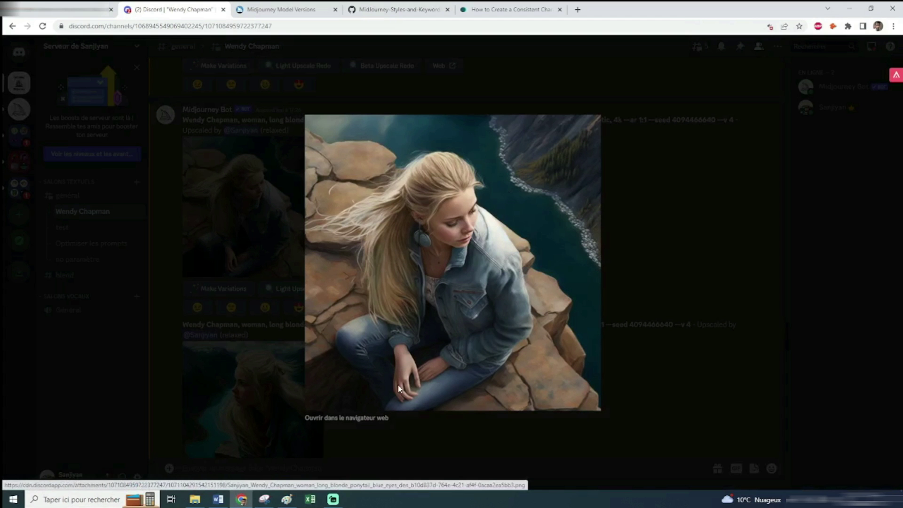
pyautogui.click(631, 228)
pyautogui.scroll(-3, 631, 228)
pyautogui.click(274, 271)
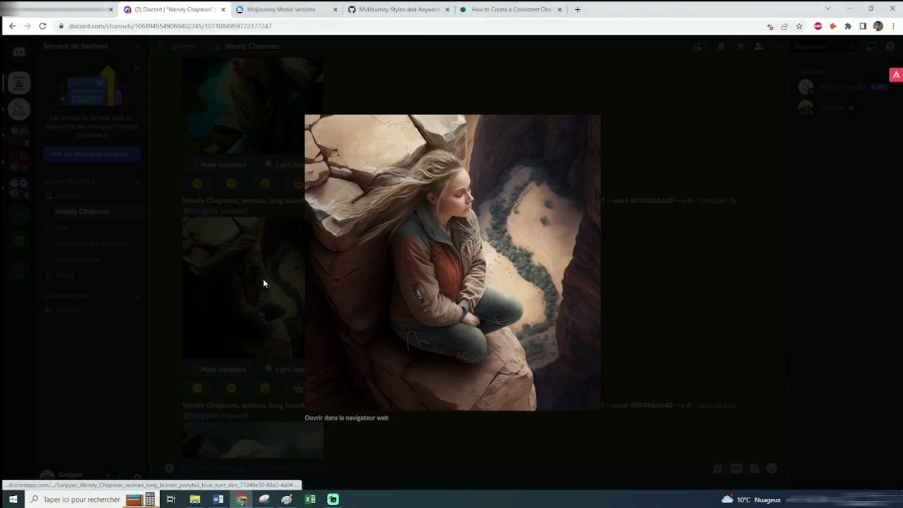
pyautogui.click(264, 282)
pyautogui.click(252, 108)
pyautogui.click(633, 292)
pyautogui.click(288, 275)
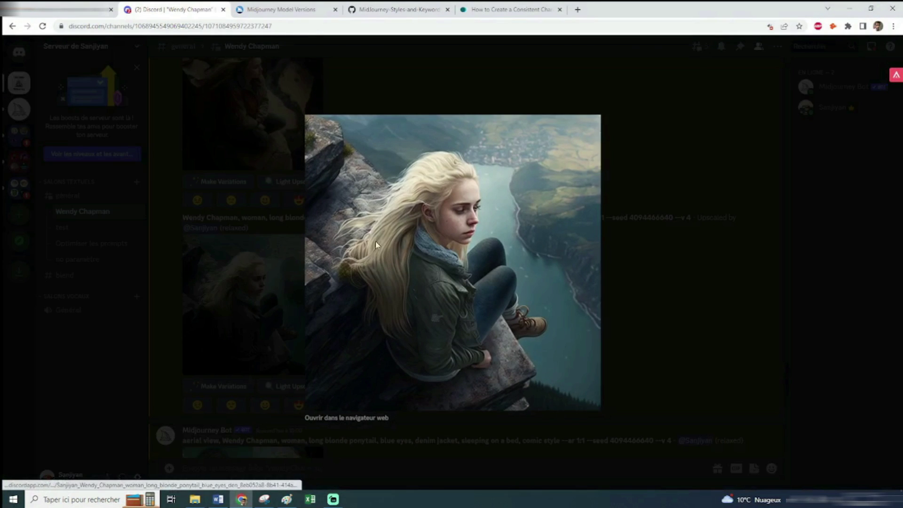
pyautogui.click(266, 500)
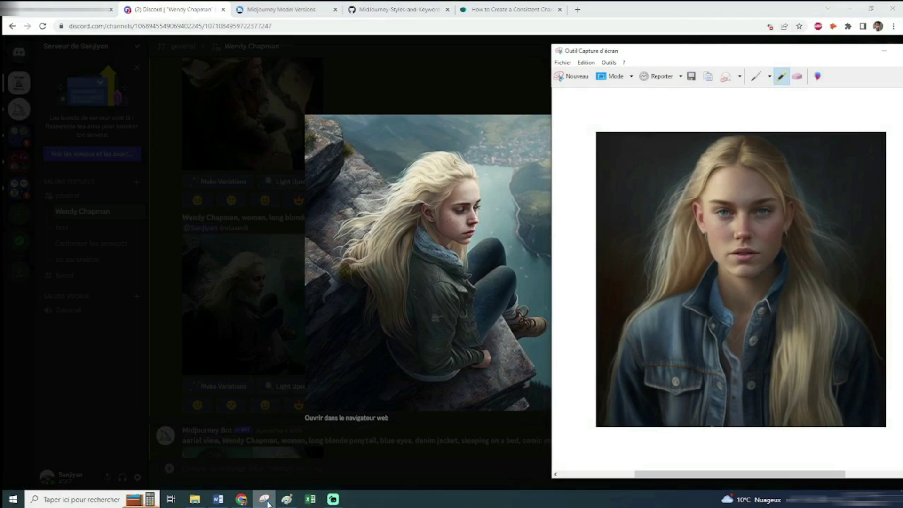
pyautogui.click(266, 500)
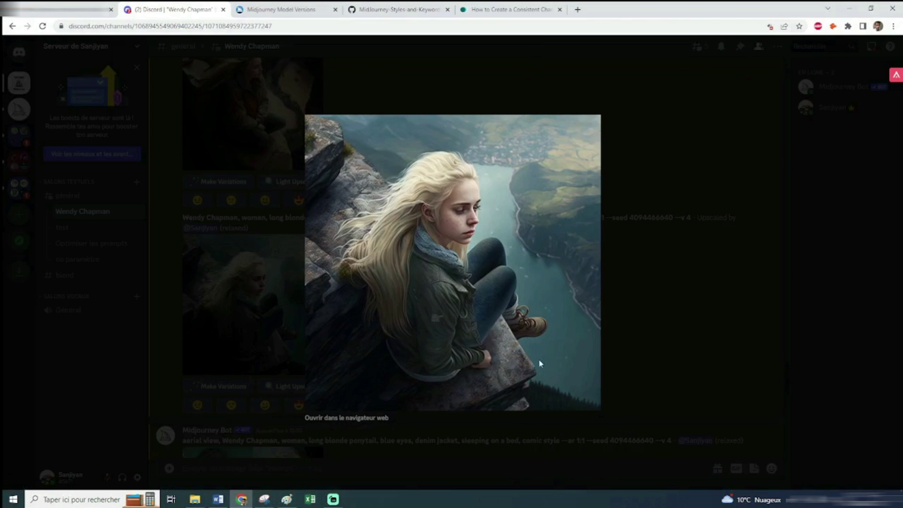
pyautogui.click(588, 288)
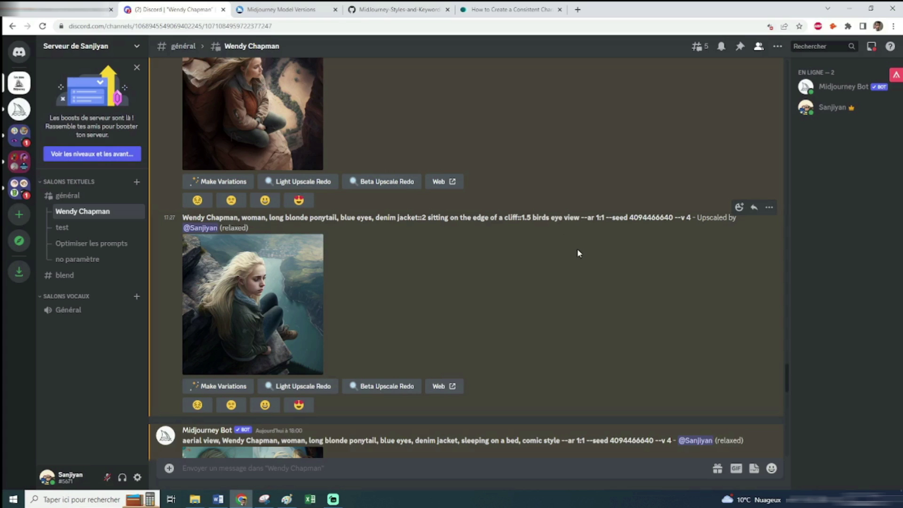
# Highlight 'comic style' in the prompt and review the enlarged aerial-view grid
pyautogui.scroll(-5, 575, 249)
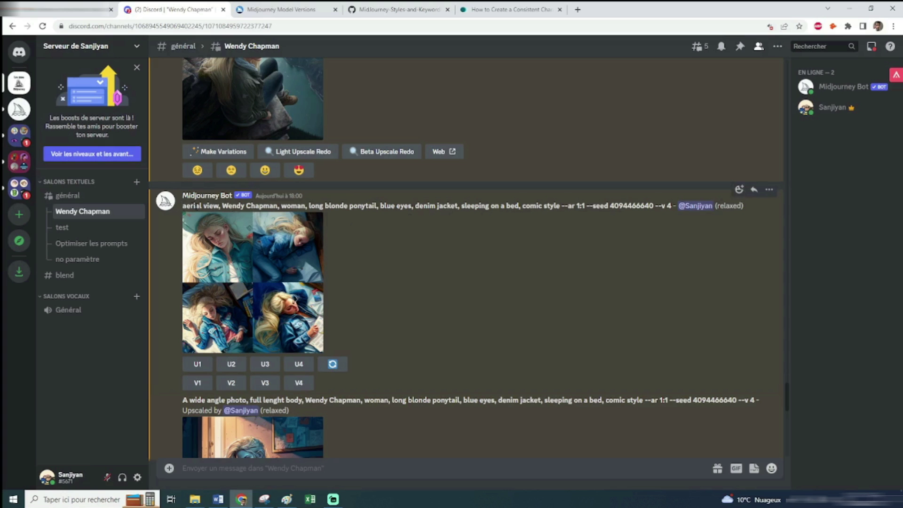
pyautogui.moveTo(563, 206); pyautogui.dragTo(522, 206)
pyautogui.click(535, 264)
pyautogui.click(258, 280)
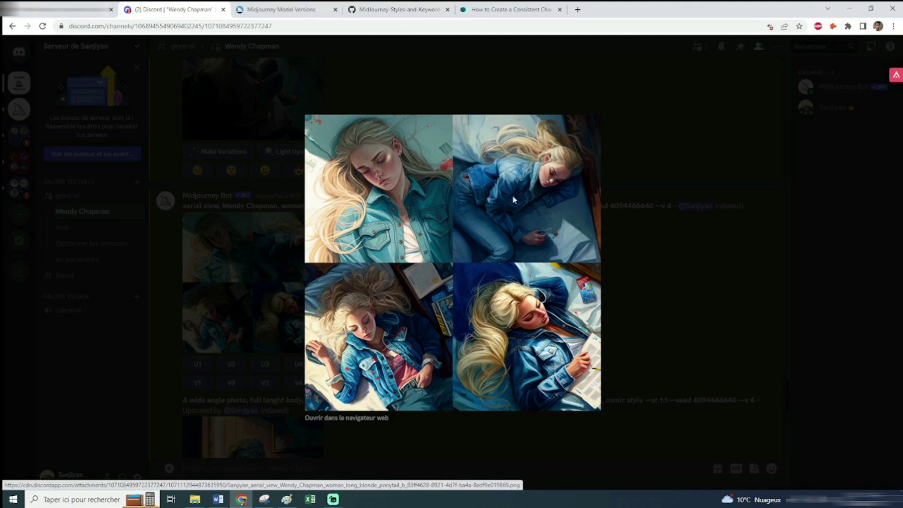
pyautogui.click(638, 320)
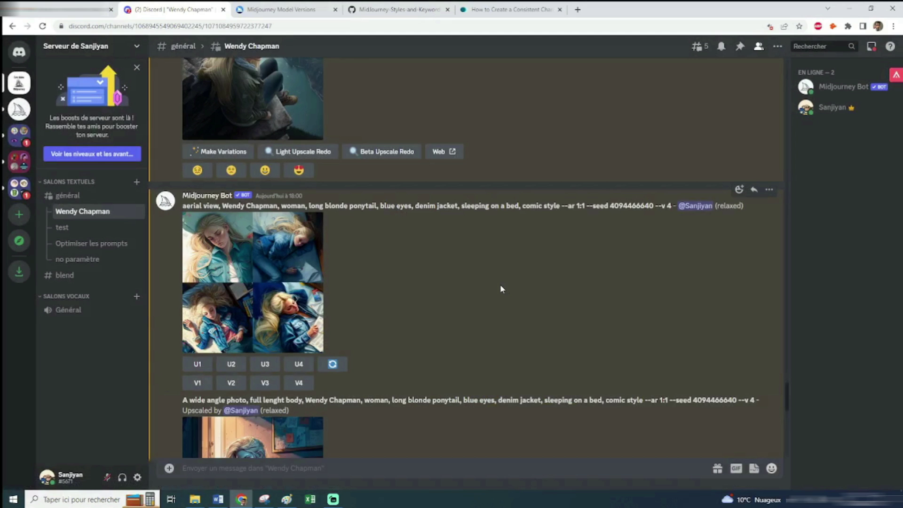
# Review the comic-style bed and aerial-view upscales, then switch to the Model Versions docs
pyautogui.scroll(-4, 500, 287)
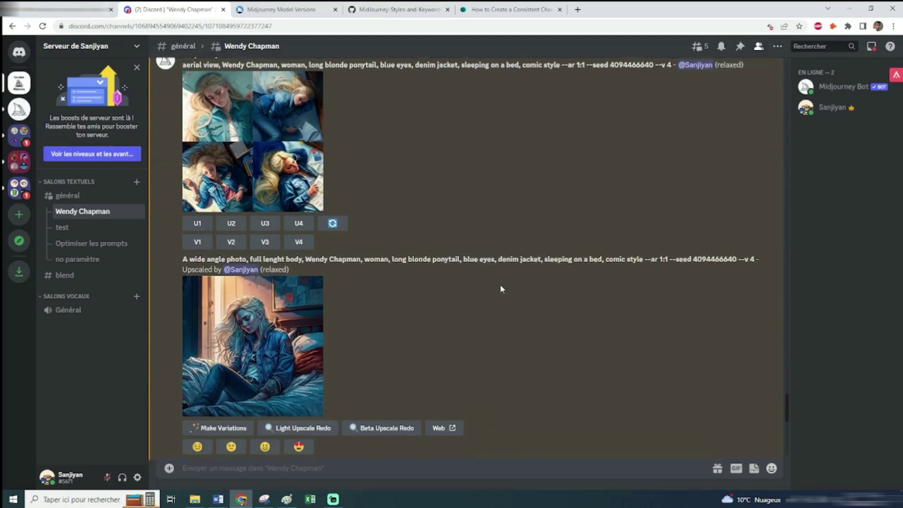
pyautogui.scroll(-1, 413, 264)
pyautogui.click(284, 234)
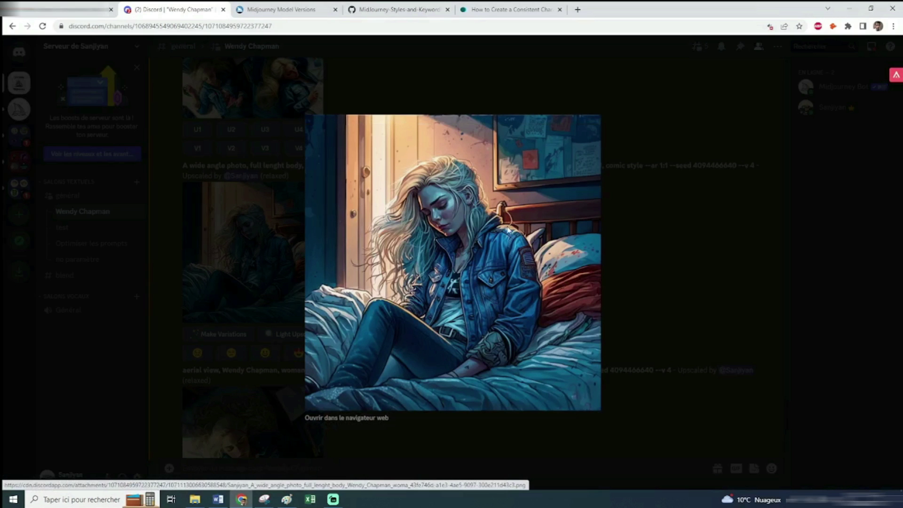
pyautogui.press('Escape')
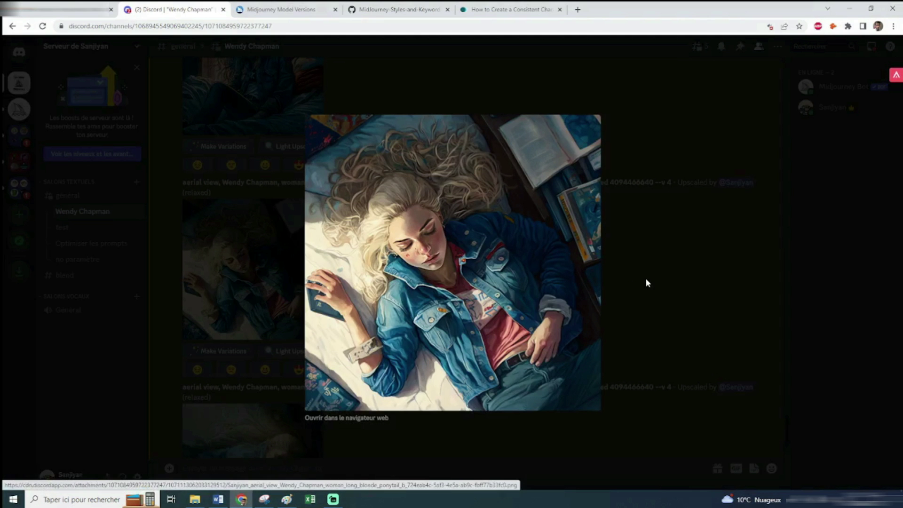
pyautogui.click(640, 278)
pyautogui.scroll(-3, 470, 267)
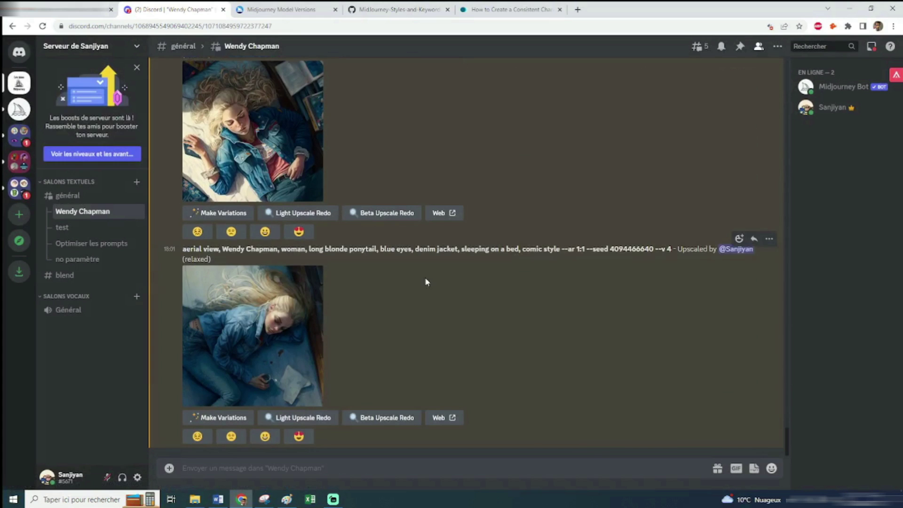
pyautogui.click(254, 329)
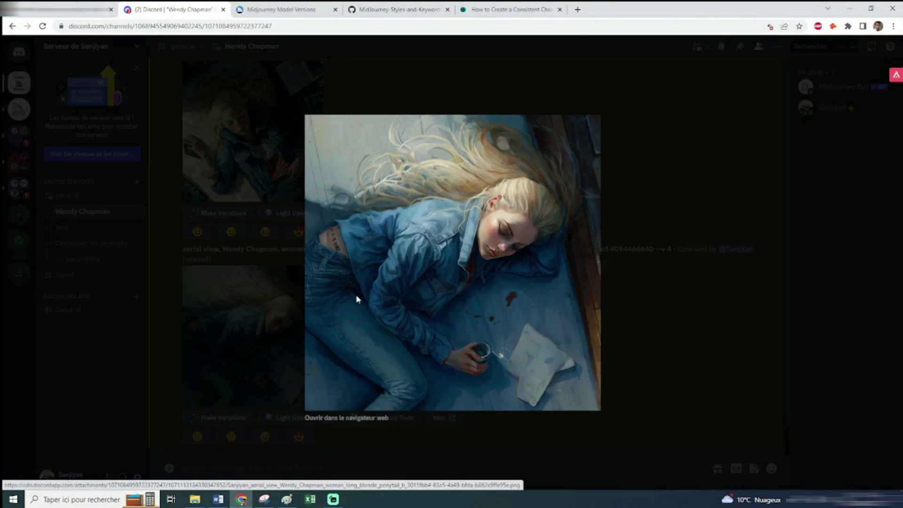
pyautogui.click(649, 339)
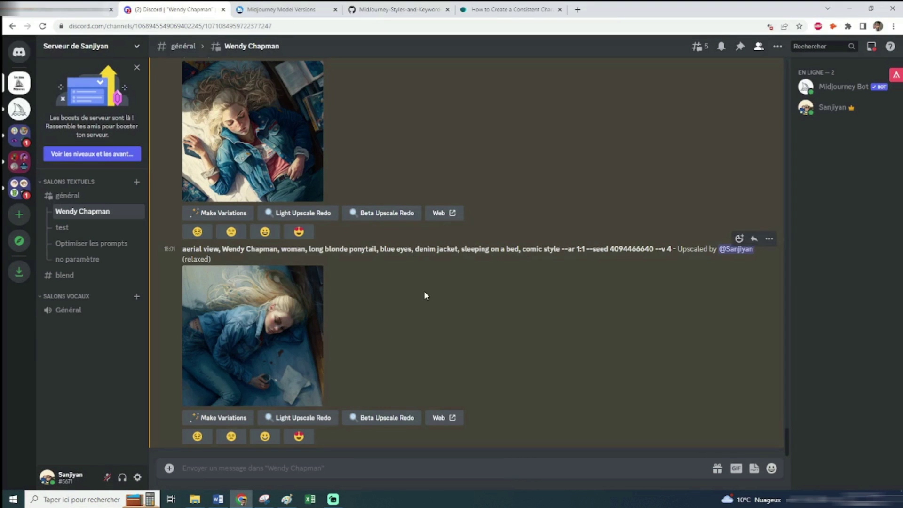
pyautogui.hotkey('ctrl', 'Tab')
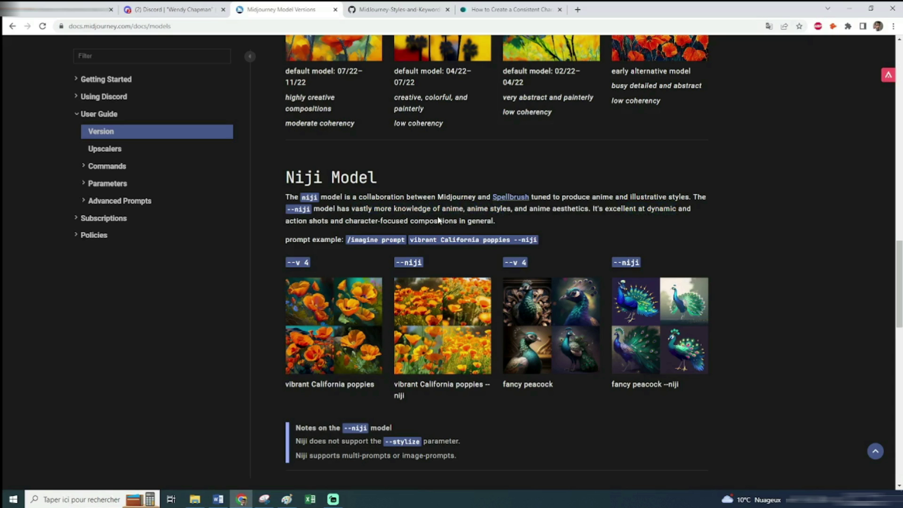
# Browse the GitHub Artists.md style examples down to the Manga artists, then return to Discord
pyautogui.click(172, 10)
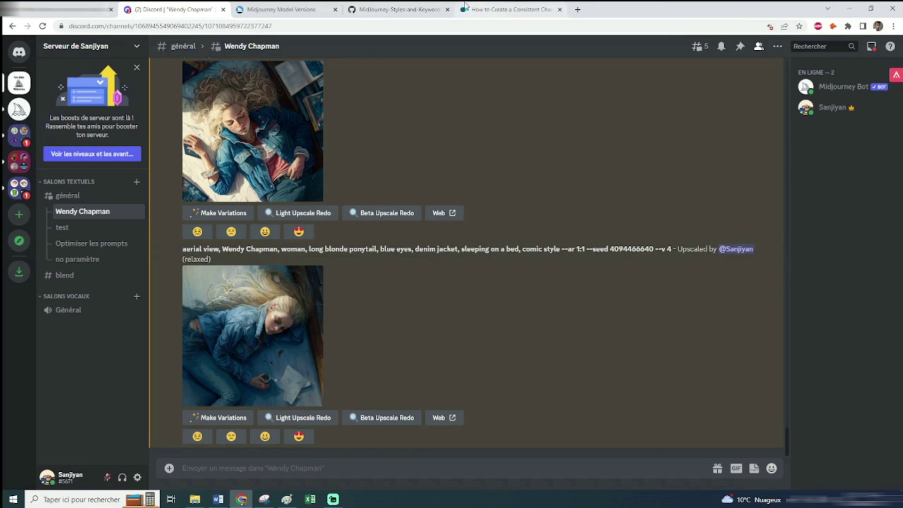
pyautogui.click(395, 9)
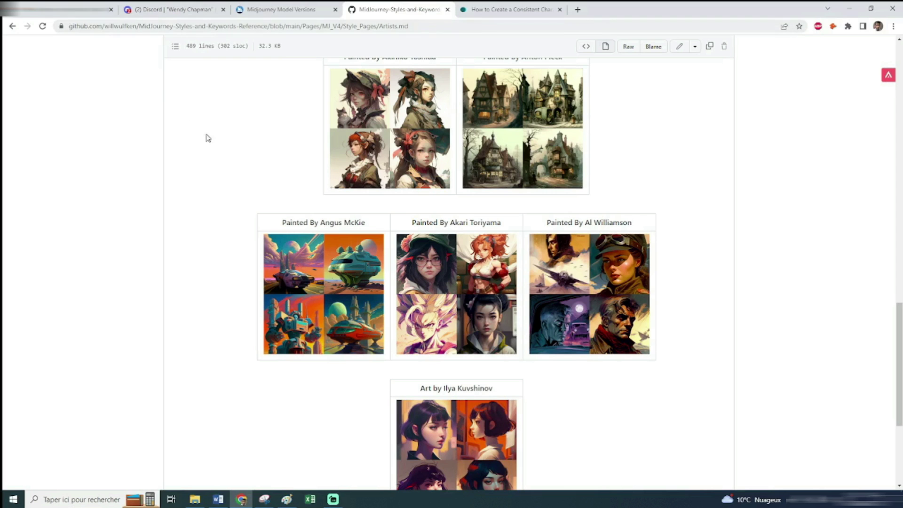
pyautogui.scroll(10, 280, 192)
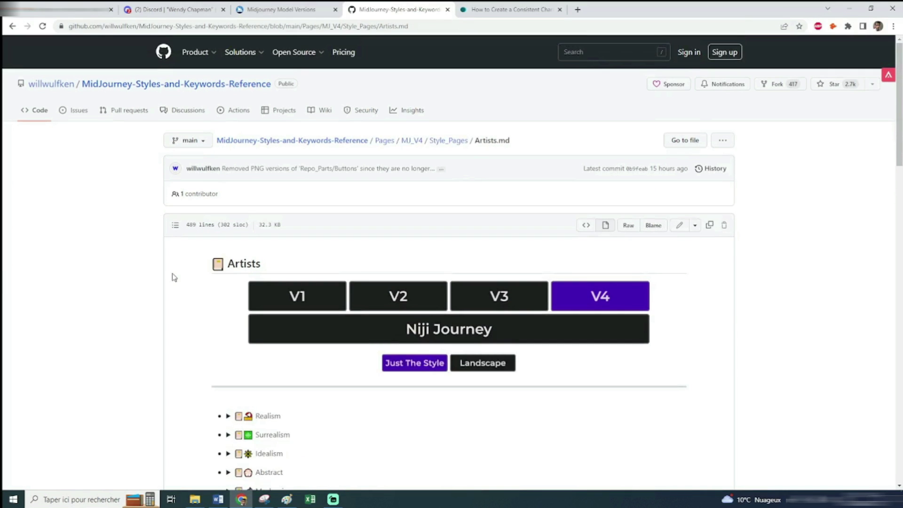
pyautogui.scroll(-5, 174, 277)
pyautogui.scroll(2, 175, 280)
pyautogui.scroll(-10, 175, 281)
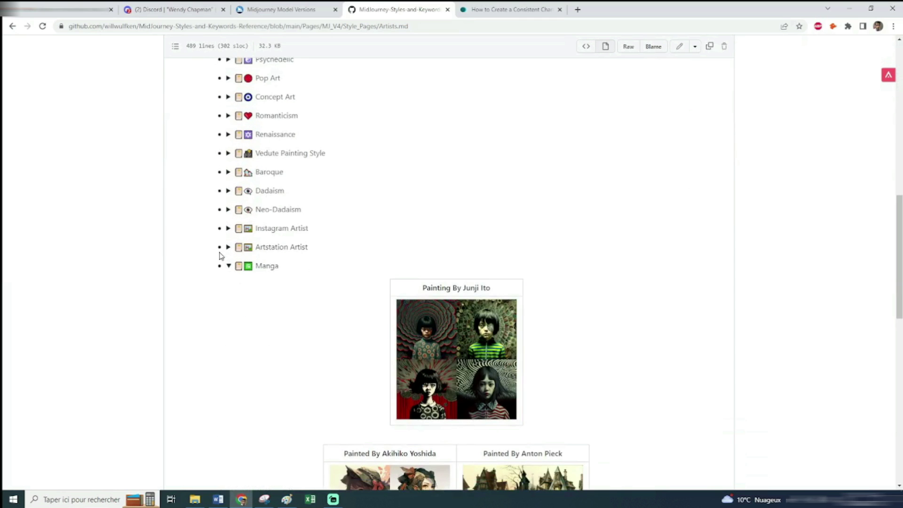
pyautogui.scroll(-2, 211, 99)
pyautogui.scroll(-4, 435, 252)
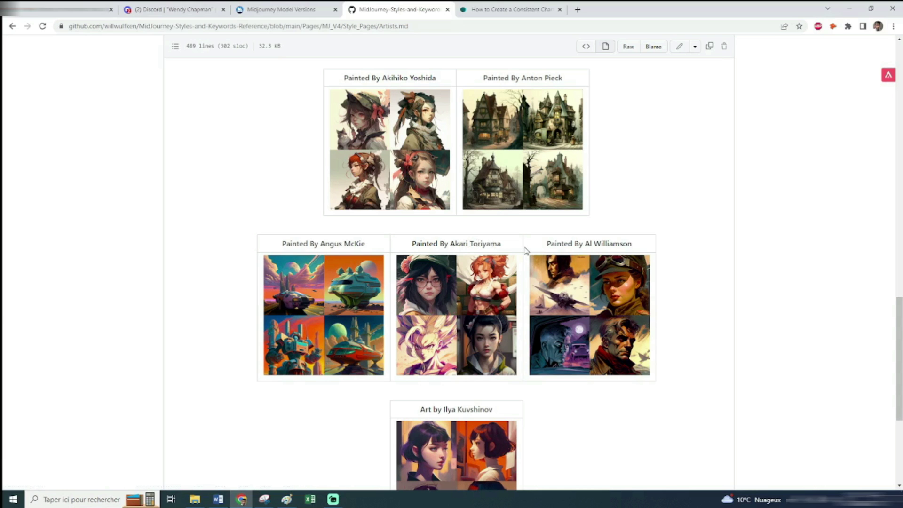
pyautogui.scroll(-2, 446, 251)
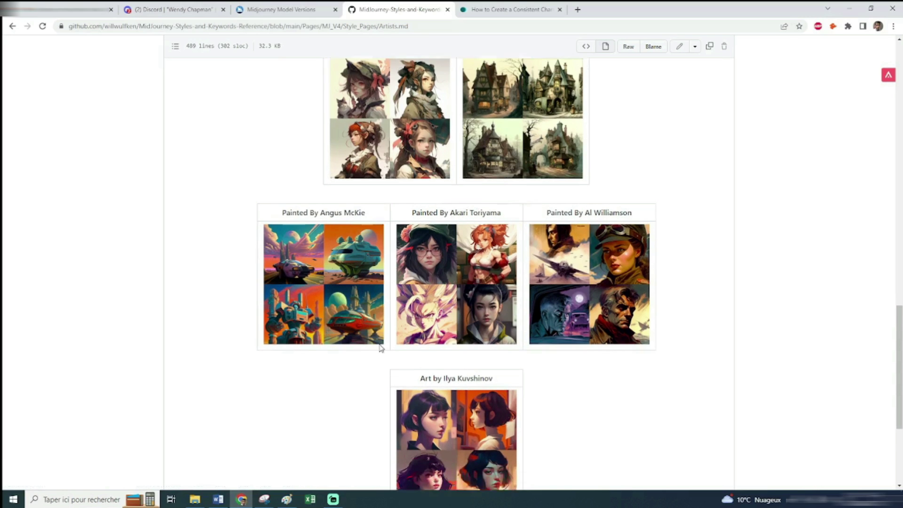
pyautogui.scroll(3, 446, 250)
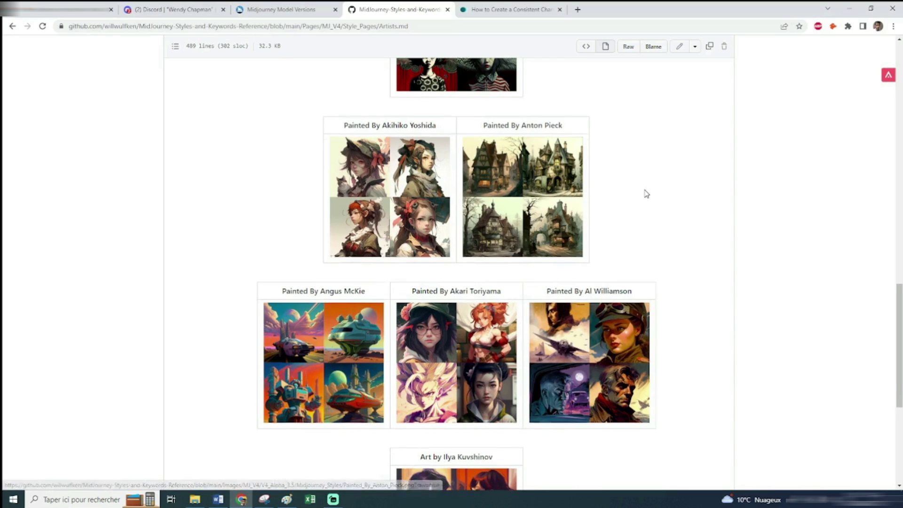
pyautogui.scroll(2, 646, 193)
pyautogui.scroll(-4, 645, 193)
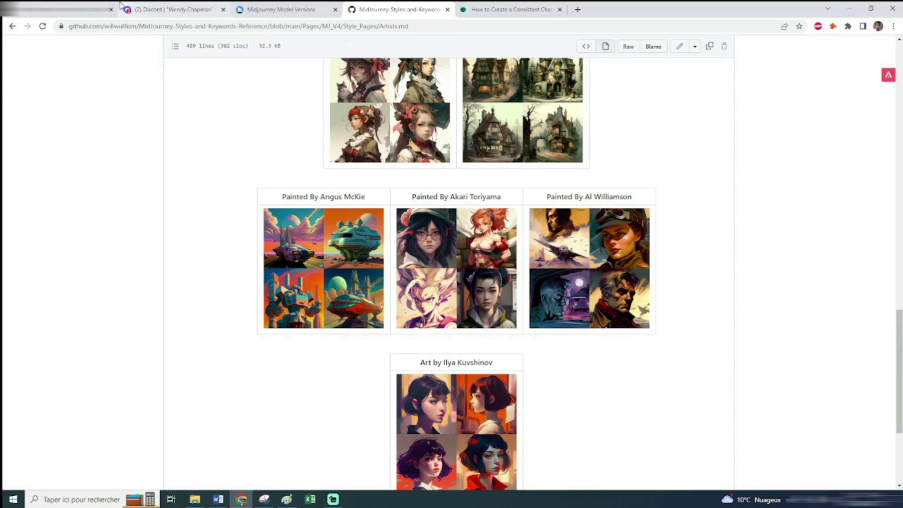
pyautogui.click(172, 9)
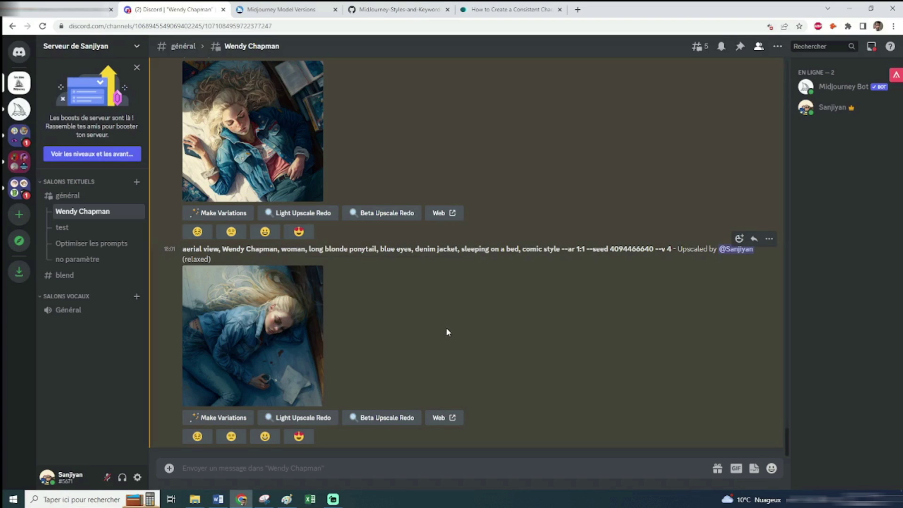
pyautogui.scroll(10, 450, 328)
pyautogui.scroll(10, 461, 344)
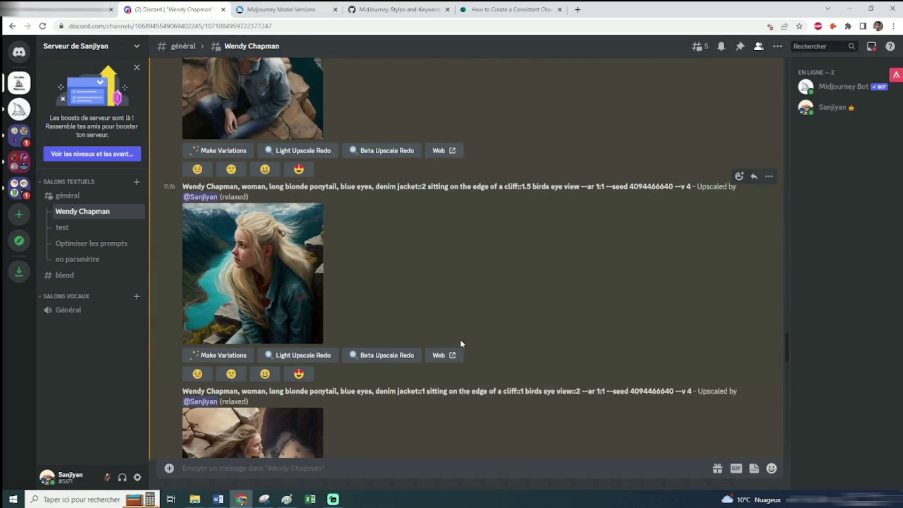
pyautogui.scroll(8, 460, 341)
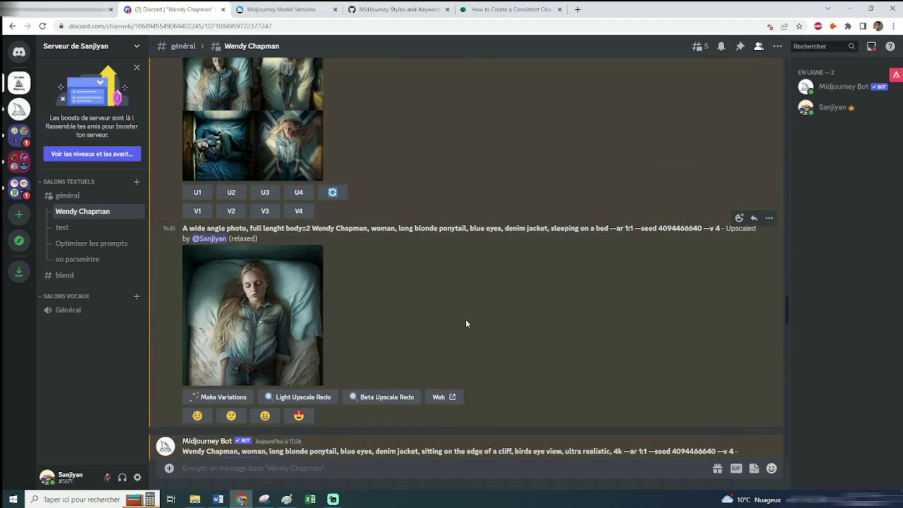
pyautogui.scroll(-10, 467, 323)
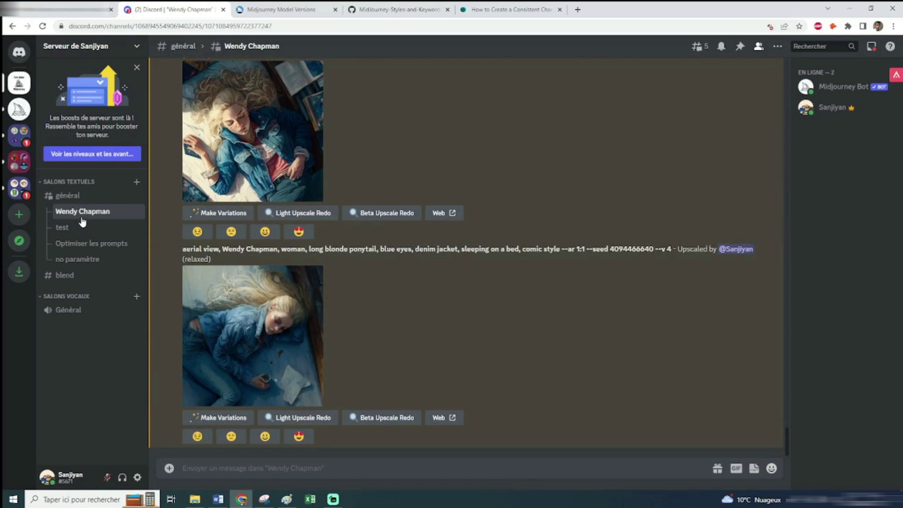
# In the test thread, view the enlarged Marvel and Dragon Ball style grids
pyautogui.click(71, 228)
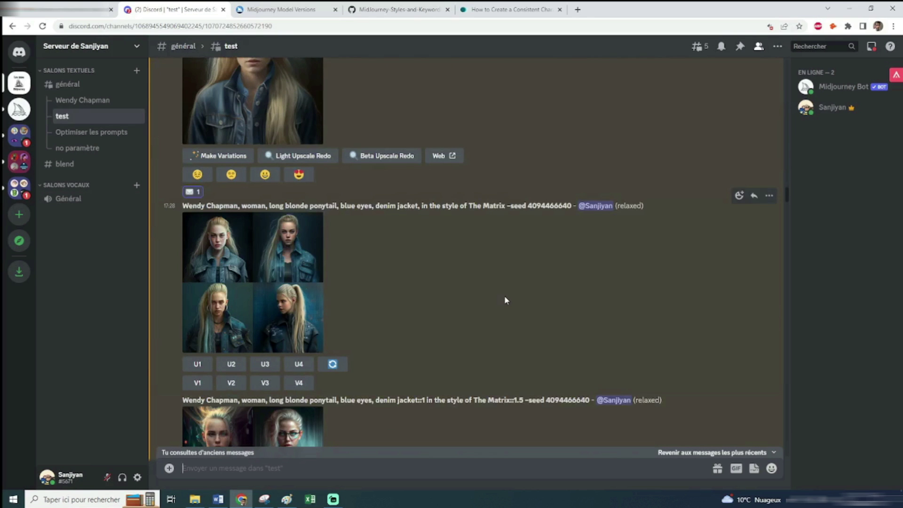
pyautogui.scroll(-1, 503, 296)
pyautogui.scroll(-15, 504, 296)
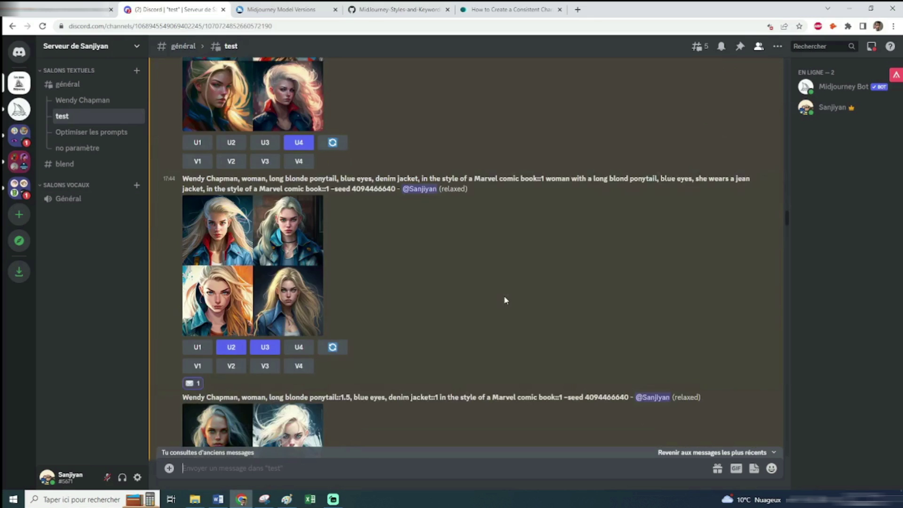
pyautogui.click(282, 139)
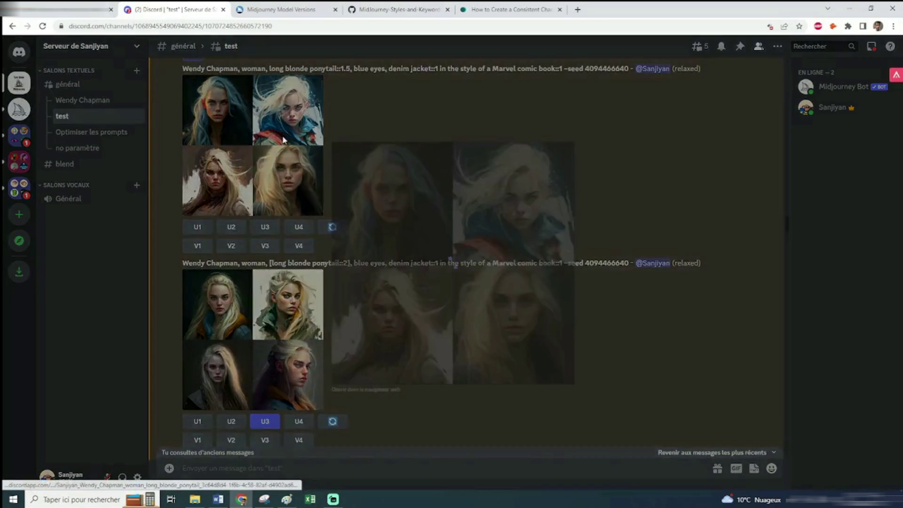
pyautogui.click(647, 204)
pyautogui.scroll(-6, 587, 221)
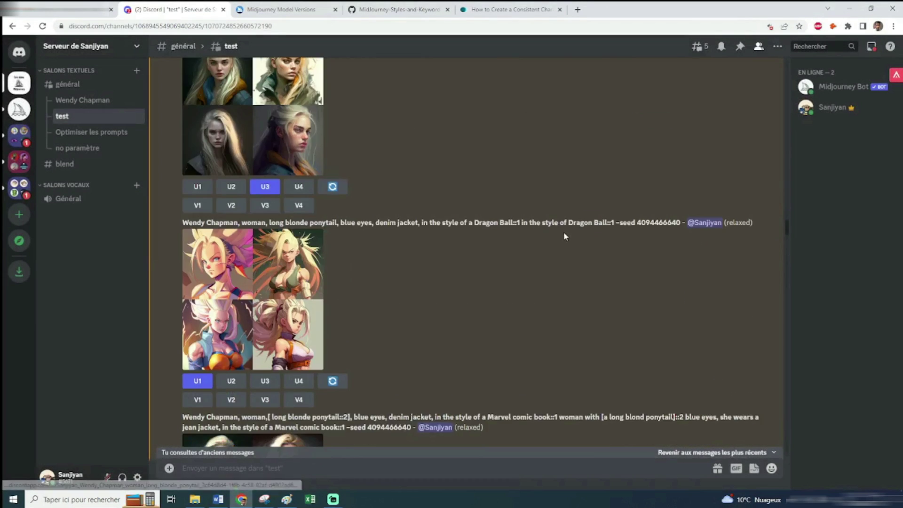
pyautogui.click(263, 197)
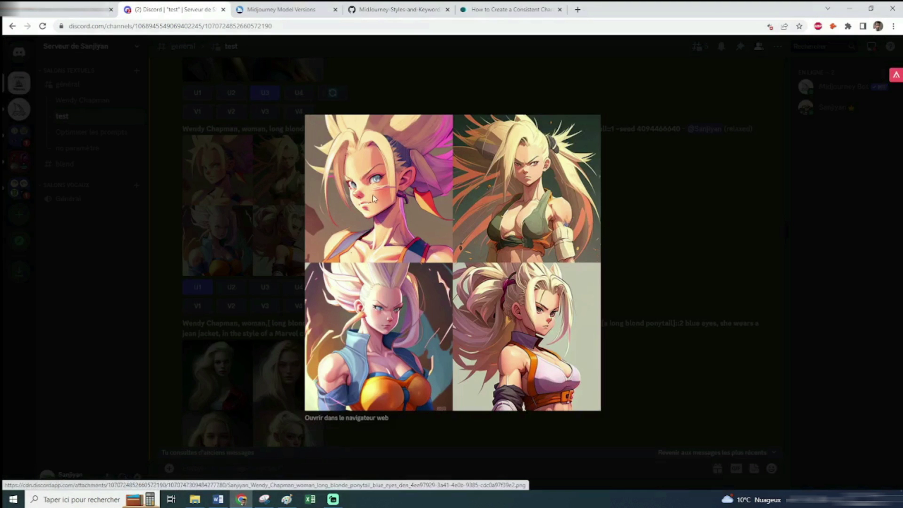
pyautogui.click(652, 208)
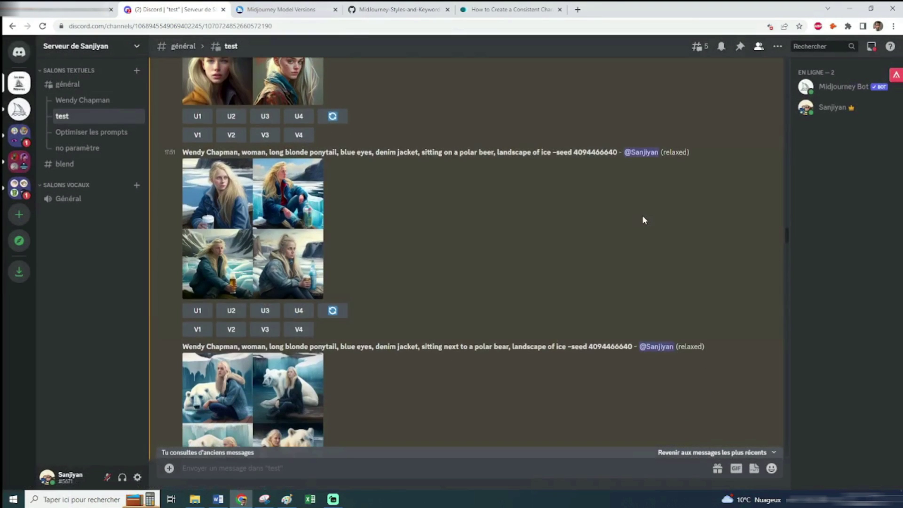
# Scroll past the Tomb Raider results and switch to the #général channel
pyautogui.scroll(-5, 467, 179)
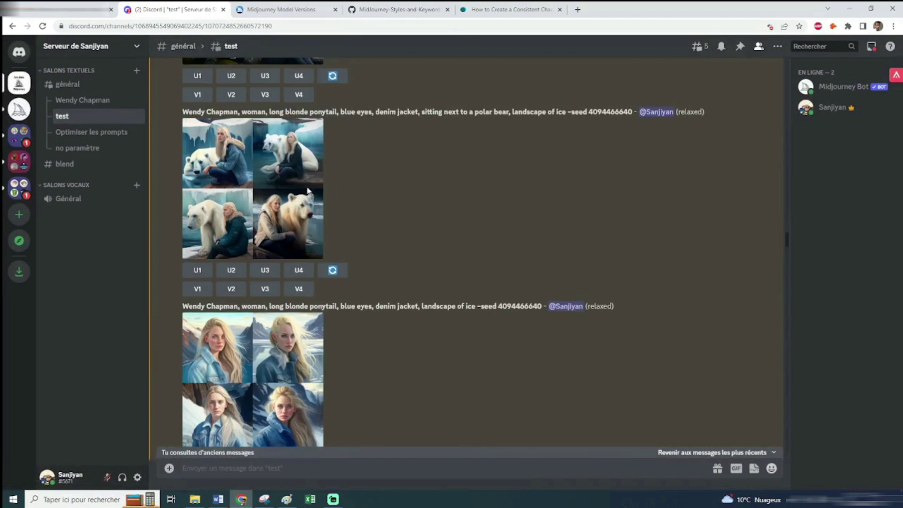
pyautogui.scroll(-4, 439, 222)
pyautogui.scroll(-8, 394, 237)
pyautogui.scroll(-15, 393, 237)
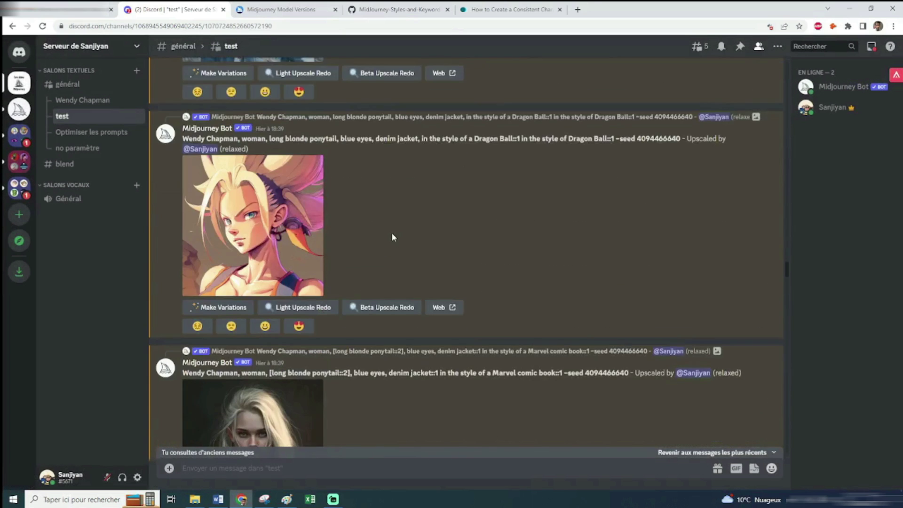
pyautogui.scroll(-10, 391, 232)
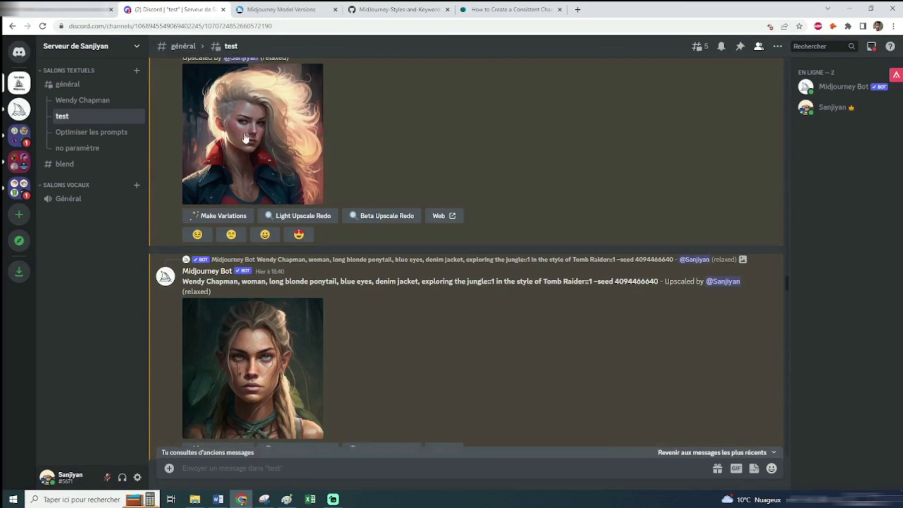
pyautogui.click(67, 92)
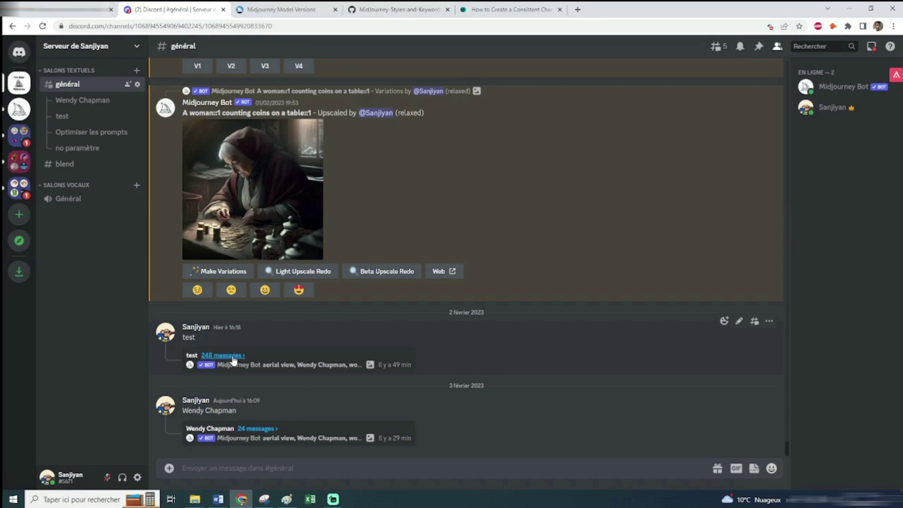
pyautogui.click(70, 101)
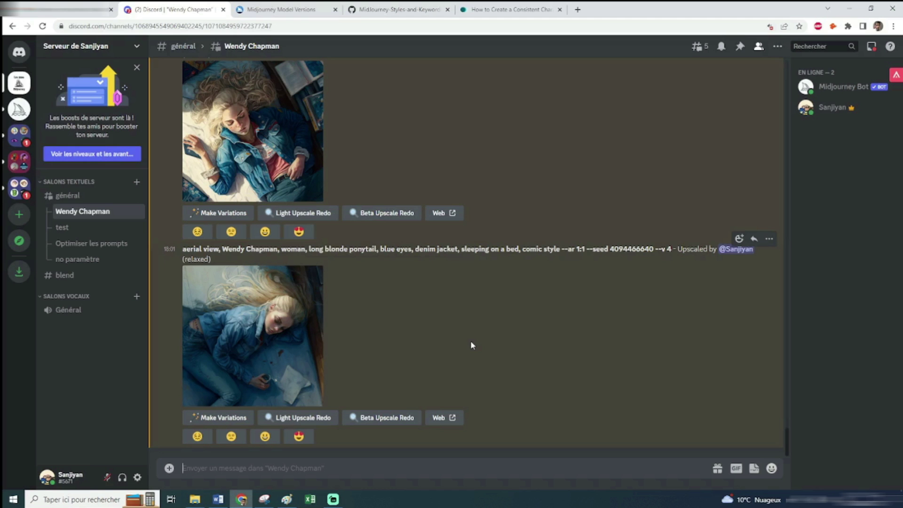
pyautogui.scroll(10, 470, 345)
pyautogui.scroll(10, 403, 307)
pyautogui.scroll(10, 378, 286)
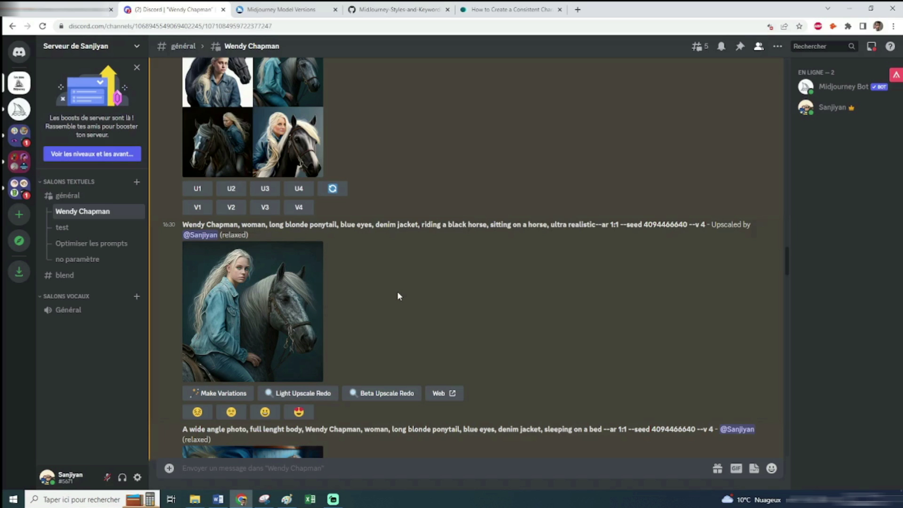
pyautogui.scroll(5, 397, 295)
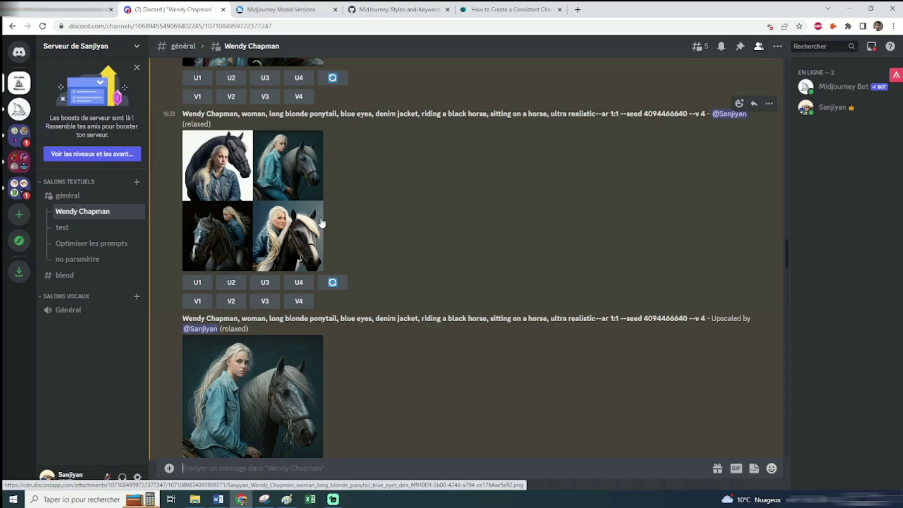
pyautogui.scroll(-7, 352, 239)
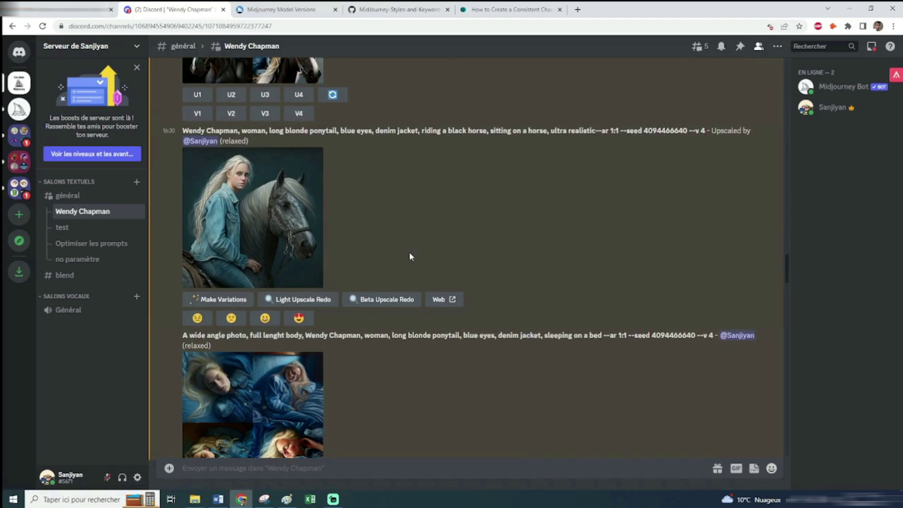
pyautogui.scroll(-3, 409, 253)
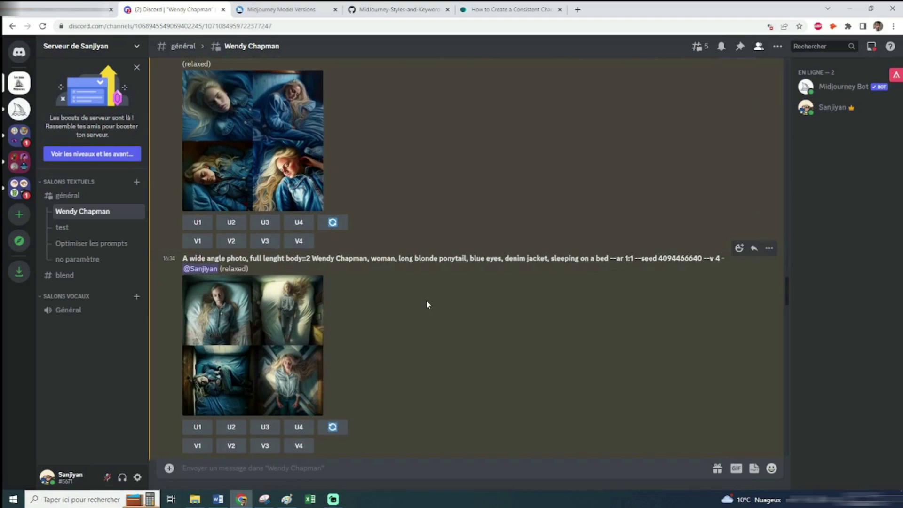
pyautogui.scroll(-3, 426, 300)
pyautogui.scroll(-2, 426, 300)
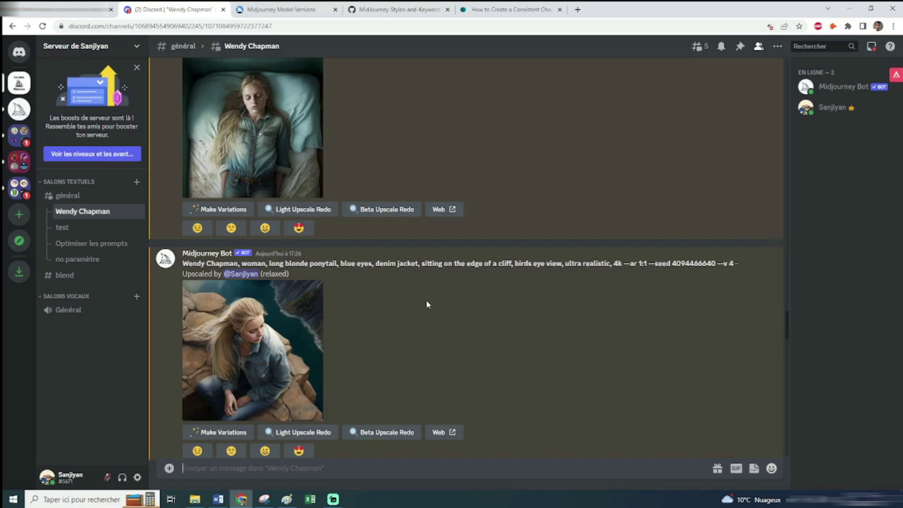
pyautogui.scroll(-2, 463, 306)
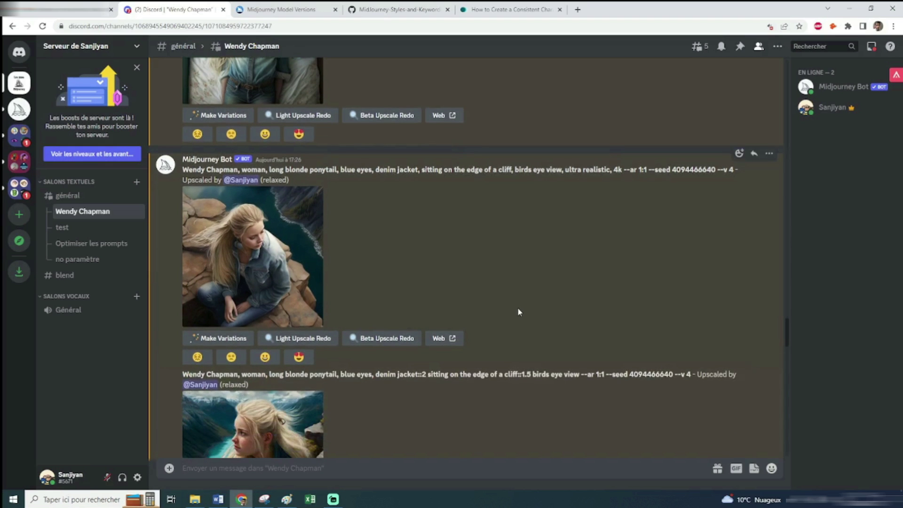
pyautogui.scroll(-7, 518, 309)
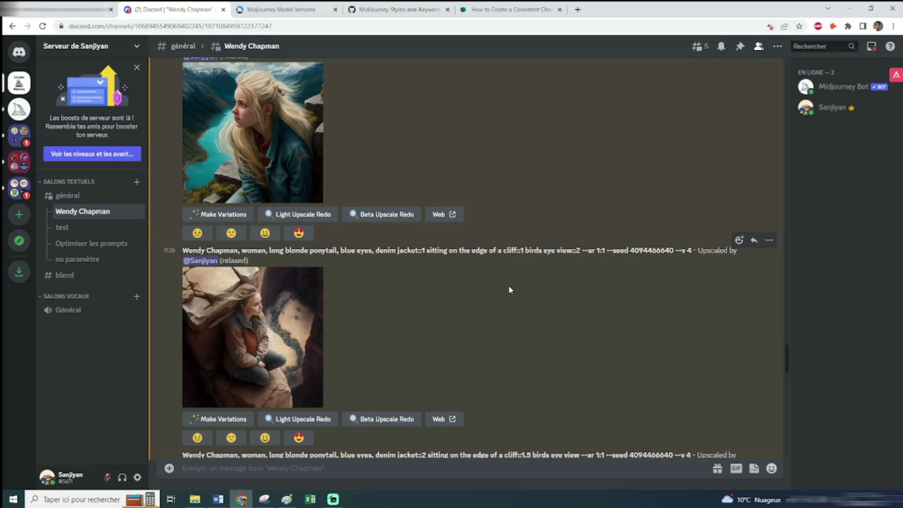
pyautogui.click(512, 10)
# Close the find bar and translate the consistent-character article into French
pyautogui.scroll(-9, 611, 221)
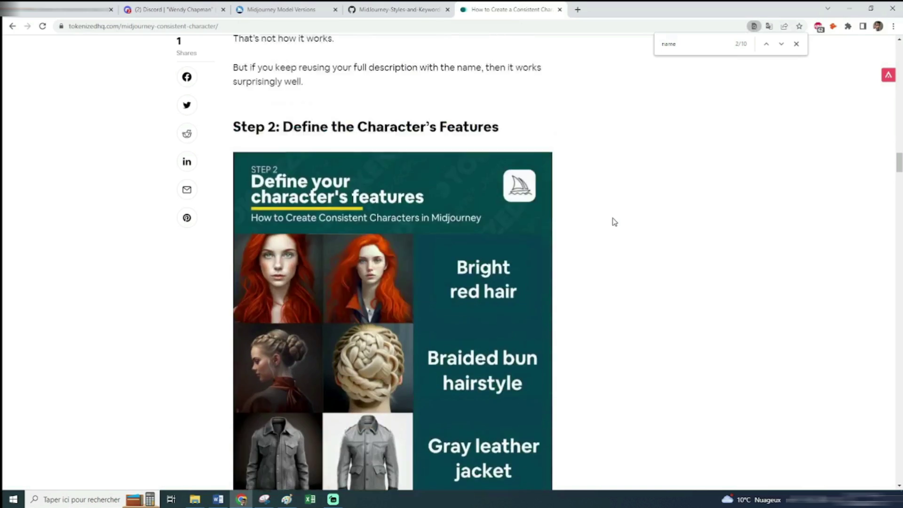
pyautogui.moveTo(898, 185); pyautogui.dragTo(899, 463)
pyautogui.scroll(-9, 552, 292)
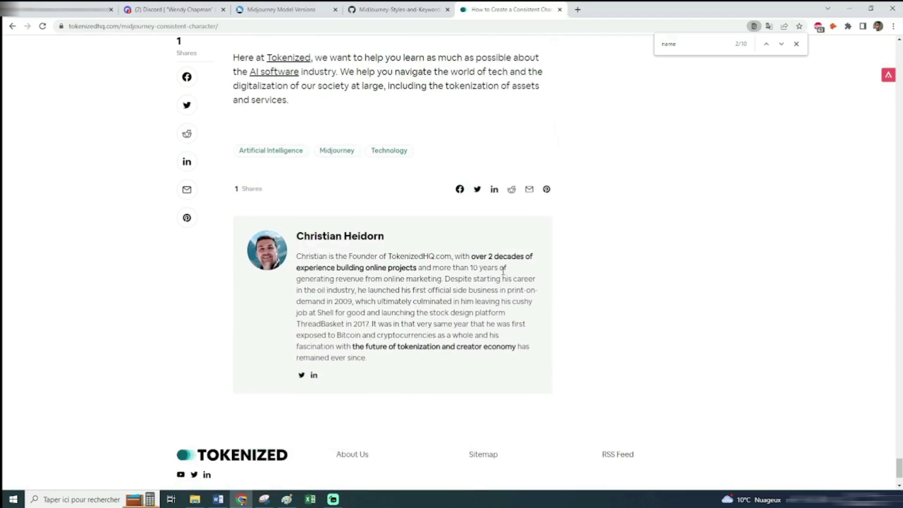
pyautogui.scroll(7, 503, 272)
pyautogui.scroll(10, 503, 272)
pyautogui.click(796, 44)
pyautogui.click(768, 26)
pyautogui.click(716, 47)
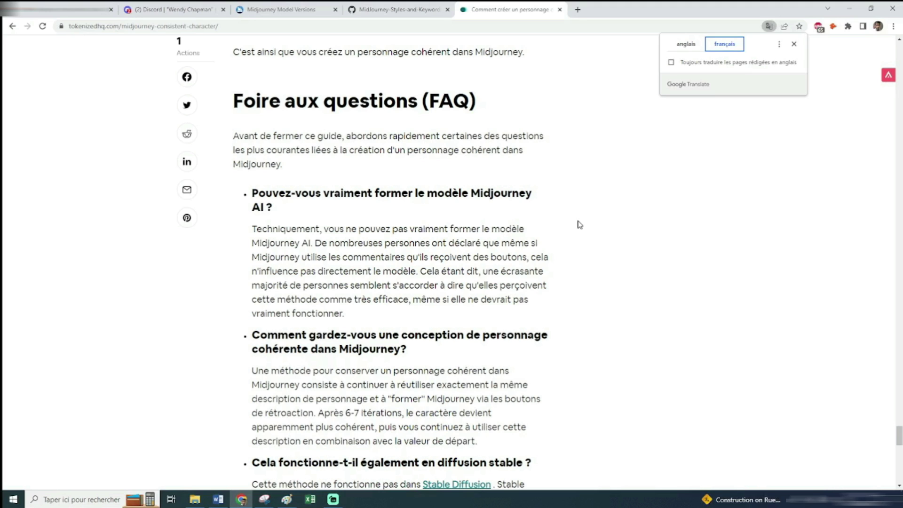
pyautogui.moveTo(416, 272); pyautogui.dragTo(416, 300)
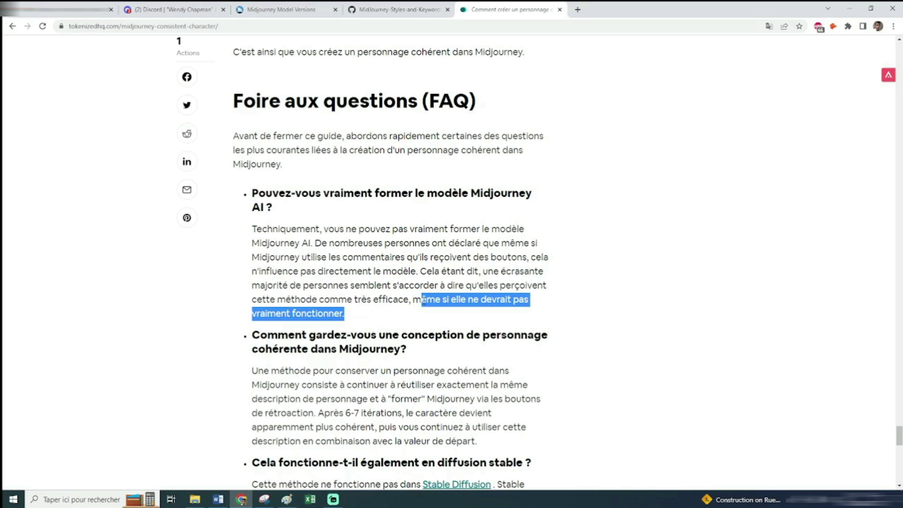
pyautogui.click(568, 296)
pyautogui.scroll(-1, 566, 297)
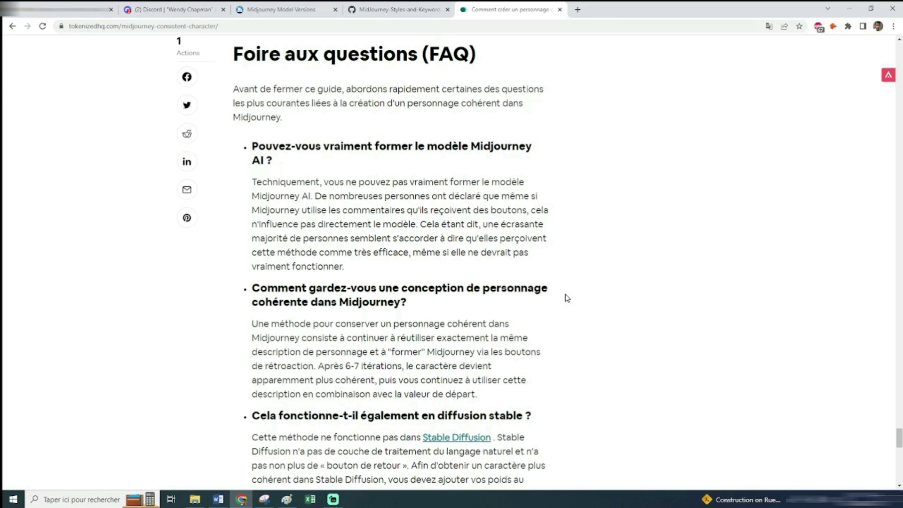
pyautogui.hotkey('ctrl', '2')
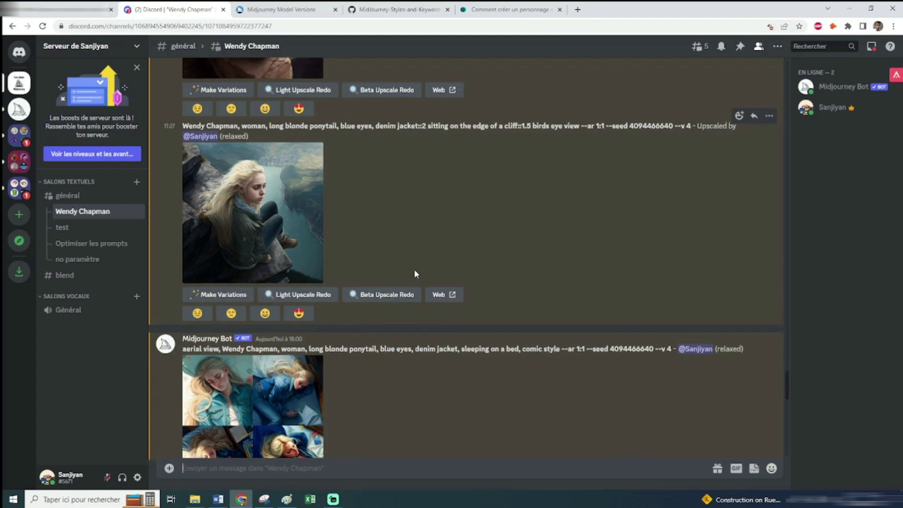
# Scroll past the comic-style bed upscales to the 'full body lenght::1.5' --ar 1:2 grid and walking upscale
pyautogui.scroll(-6, 414, 274)
pyautogui.scroll(-1, 415, 278)
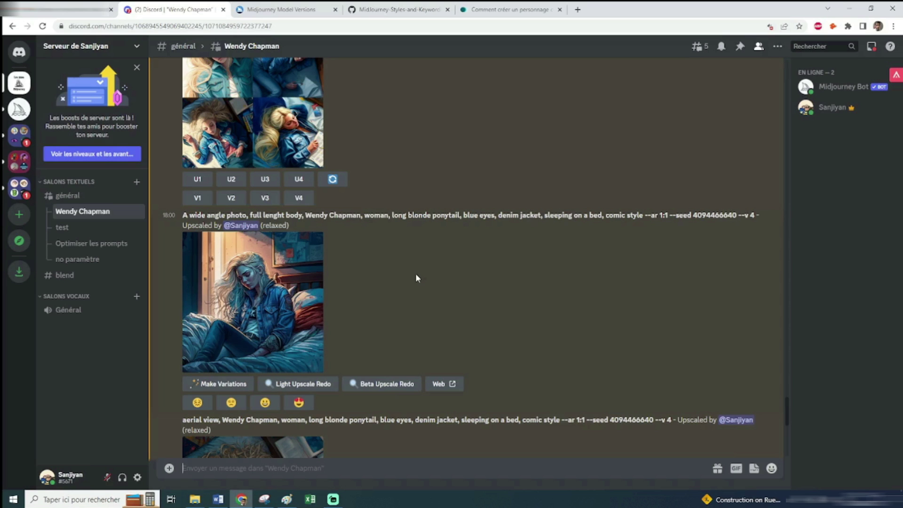
pyautogui.scroll(-5, 416, 277)
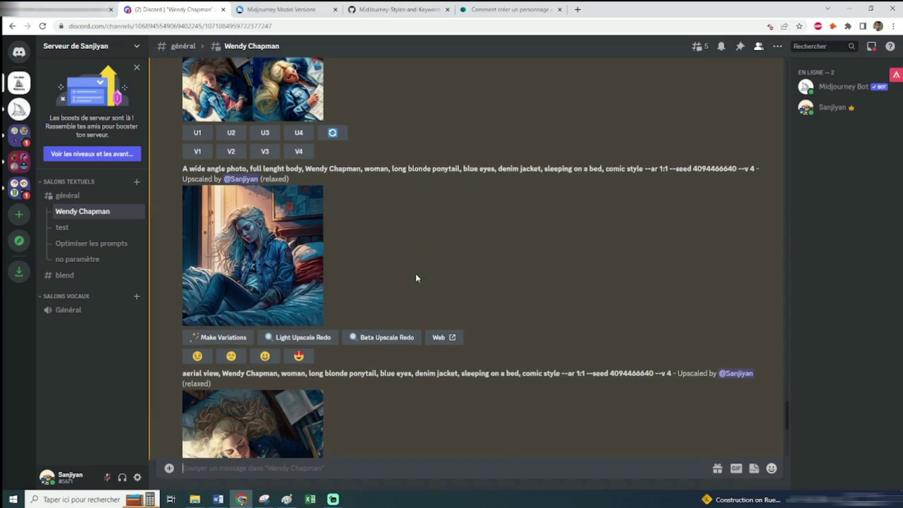
pyautogui.scroll(-3, 416, 278)
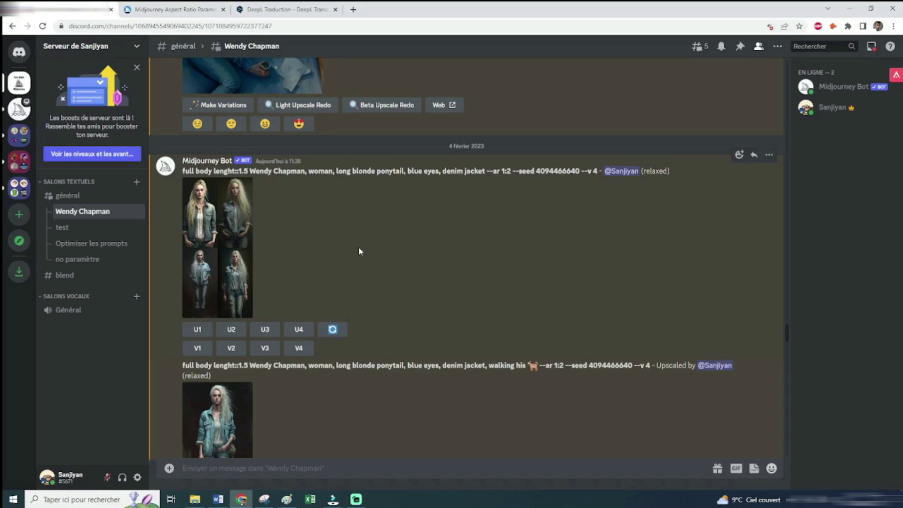
pyautogui.moveTo(511, 170); pyautogui.dragTo(487, 171)
pyautogui.click(510, 199)
pyautogui.moveTo(507, 171); pyautogui.dragTo(508, 172)
pyautogui.click(511, 174)
pyautogui.scroll(-1, 319, 227)
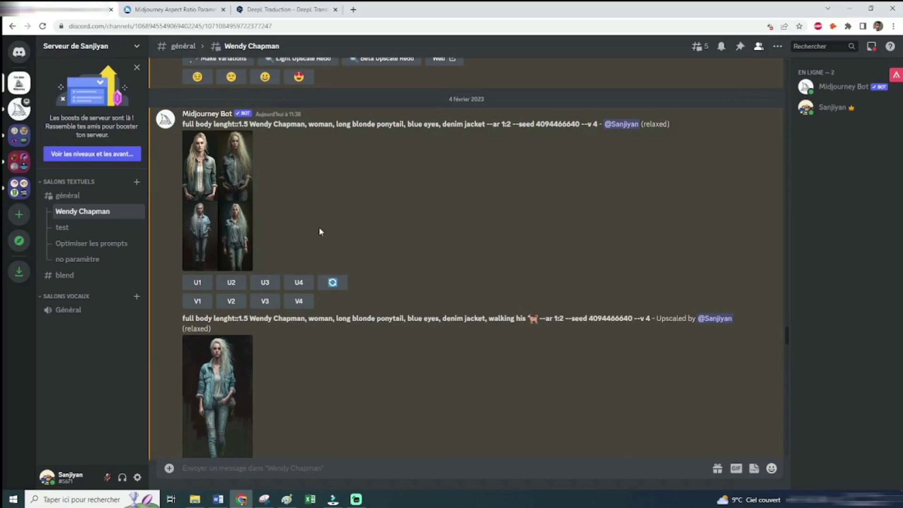
pyautogui.click(230, 189)
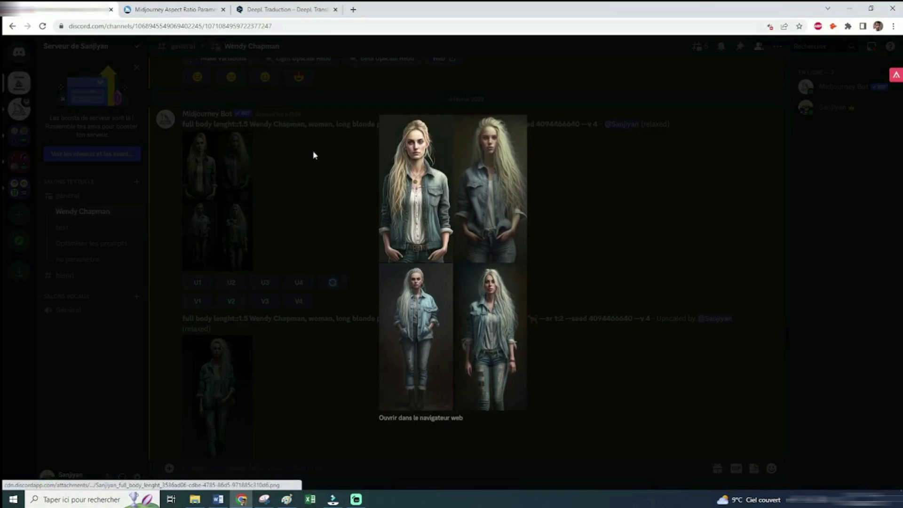
pyautogui.click(281, 173)
pyautogui.scroll(-1, 281, 173)
pyautogui.scroll(-3, 281, 173)
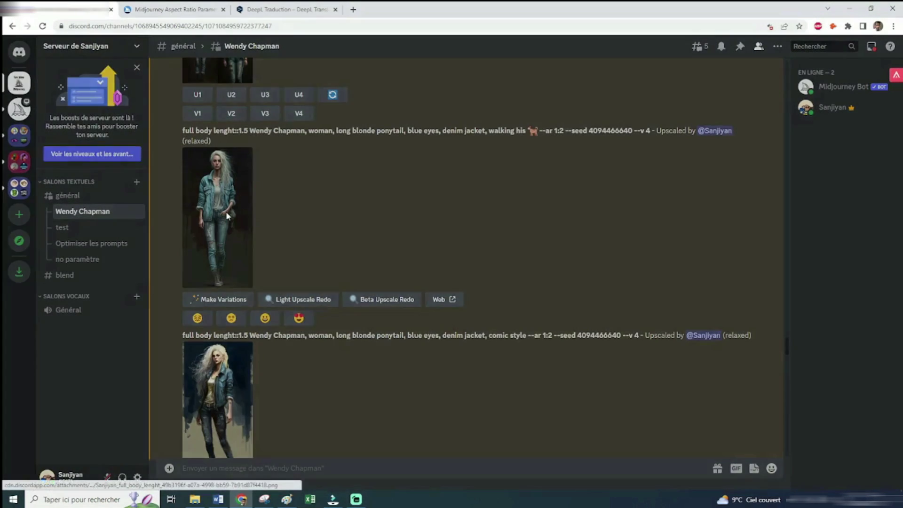
pyautogui.click(227, 216)
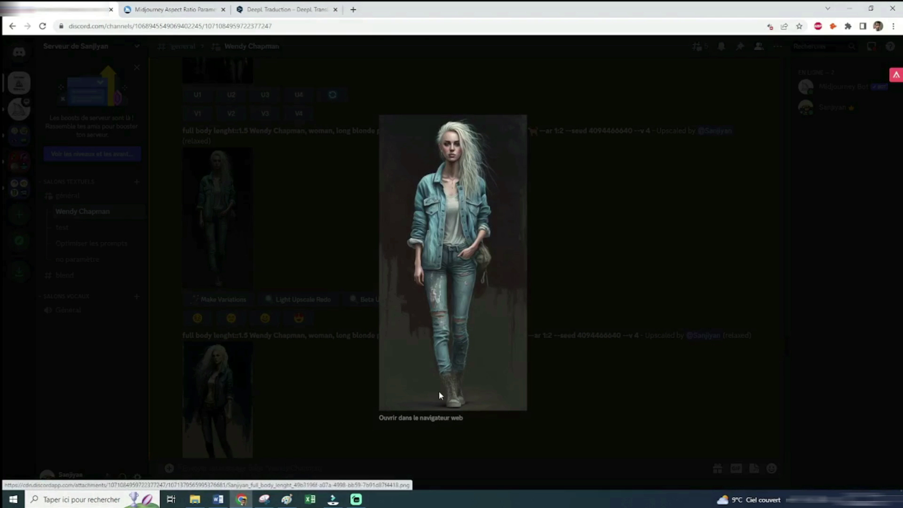
pyautogui.click(270, 249)
pyautogui.scroll(-3, 271, 248)
pyautogui.click(235, 260)
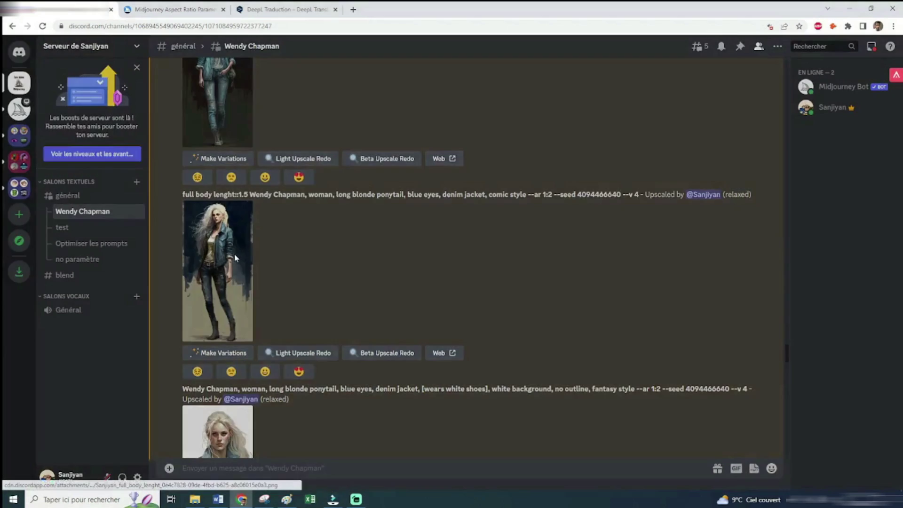
pyautogui.click(595, 261)
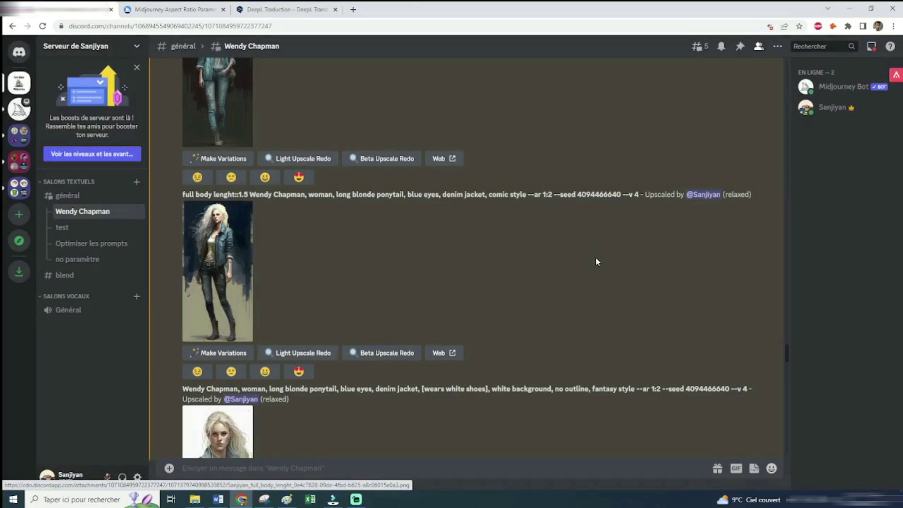
pyautogui.moveTo(553, 194); pyautogui.dragTo(528, 195)
pyautogui.click(564, 249)
pyautogui.scroll(-4, 547, 240)
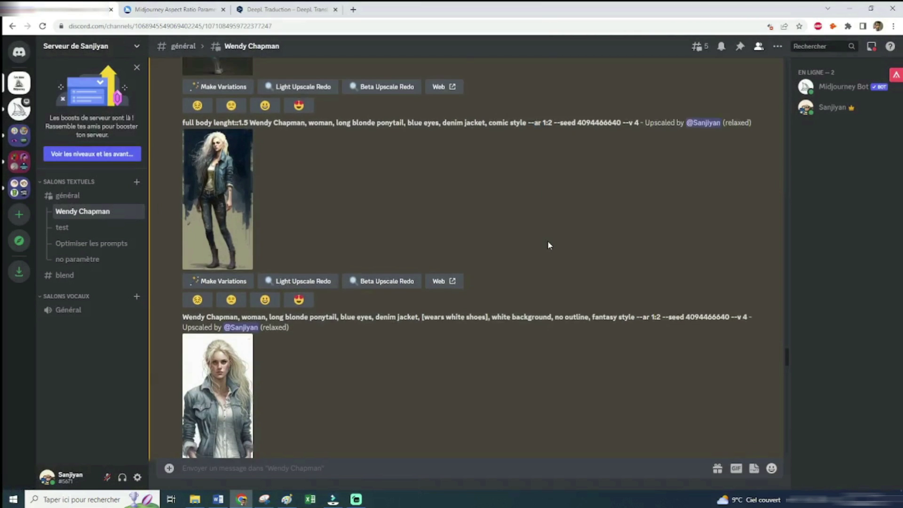
pyautogui.click(220, 258)
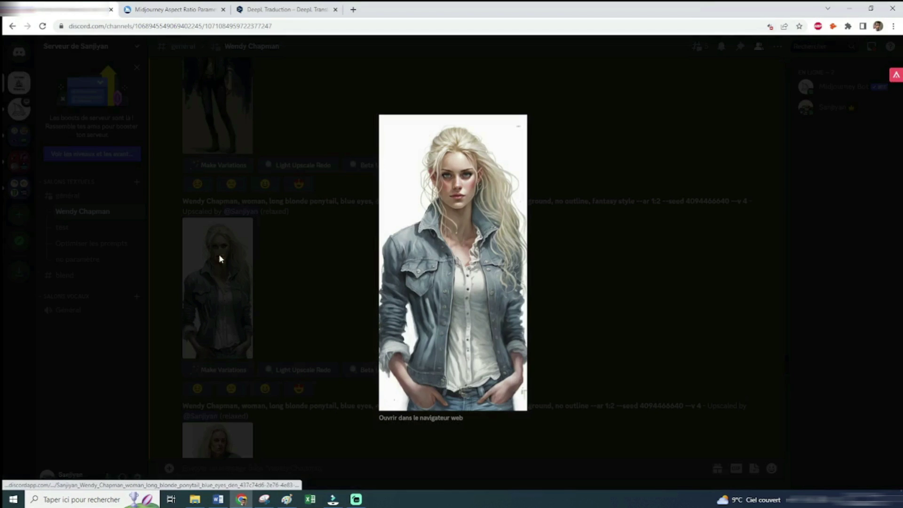
pyautogui.click(570, 258)
pyautogui.scroll(-3, 570, 258)
pyautogui.scroll(-3, 570, 263)
pyautogui.scroll(-6, 570, 259)
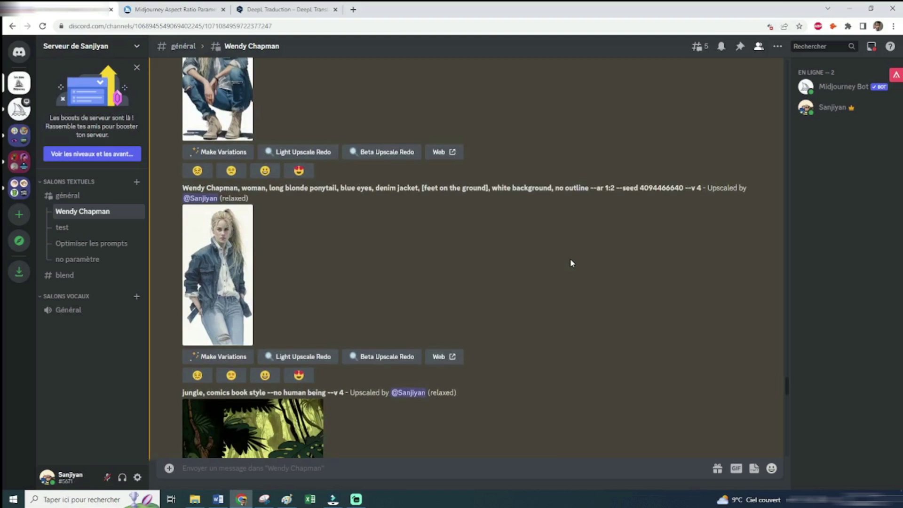
pyautogui.click(220, 203)
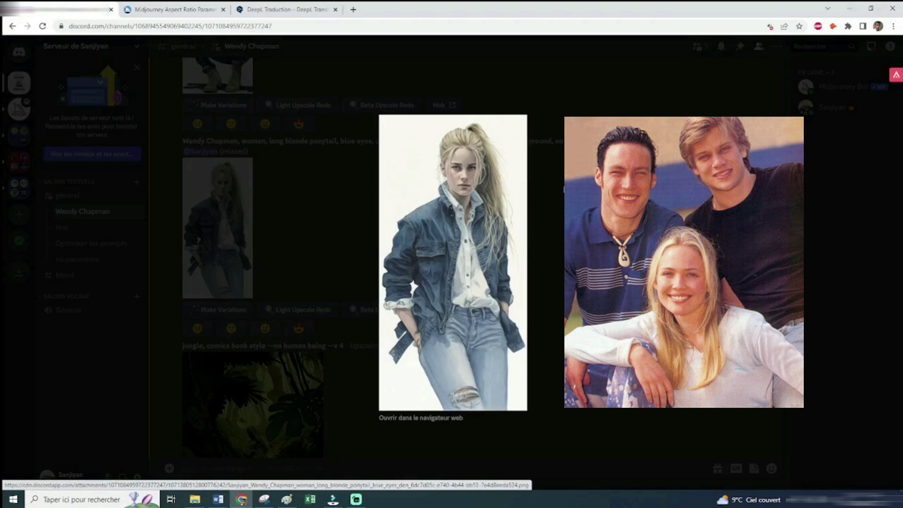
pyautogui.click(591, 229)
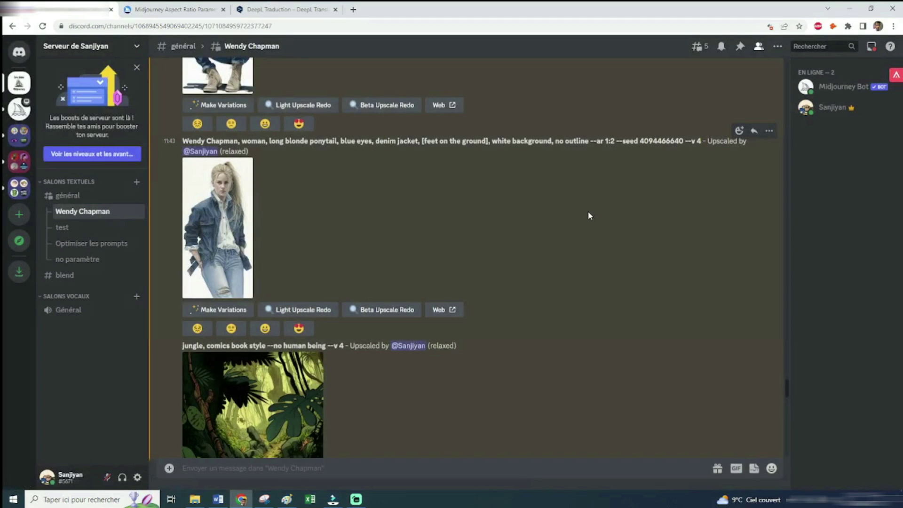
pyautogui.scroll(-2, 587, 211)
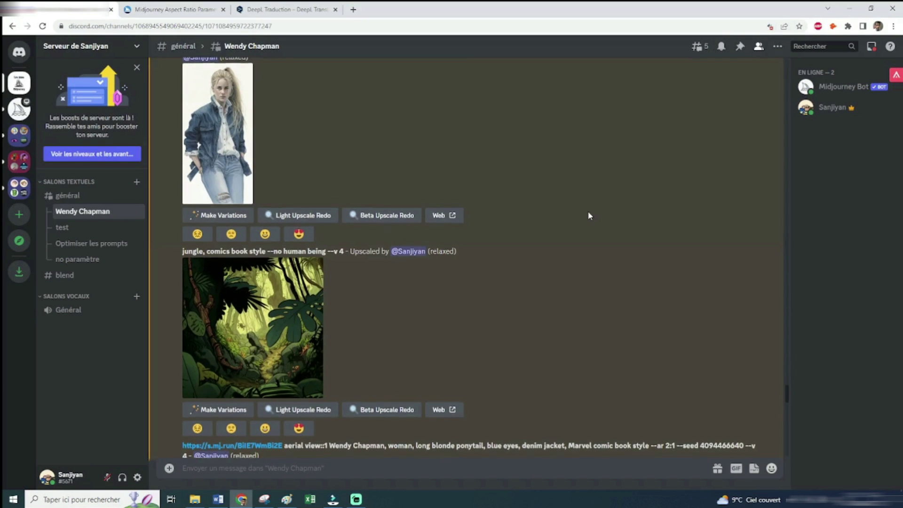
# Open the jungle comic-book upscale in its own browser tab
pyautogui.scroll(-1, 588, 216)
pyautogui.click(284, 295)
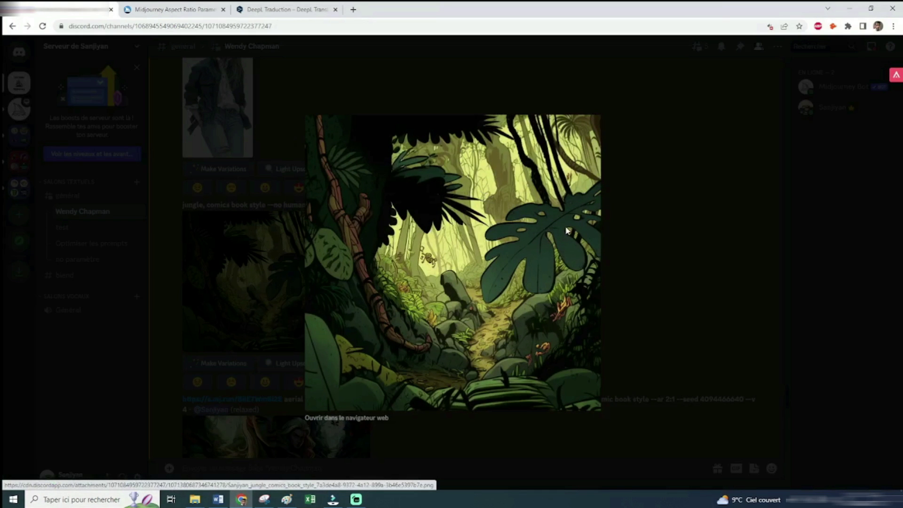
pyautogui.click(653, 242)
pyautogui.click(285, 260)
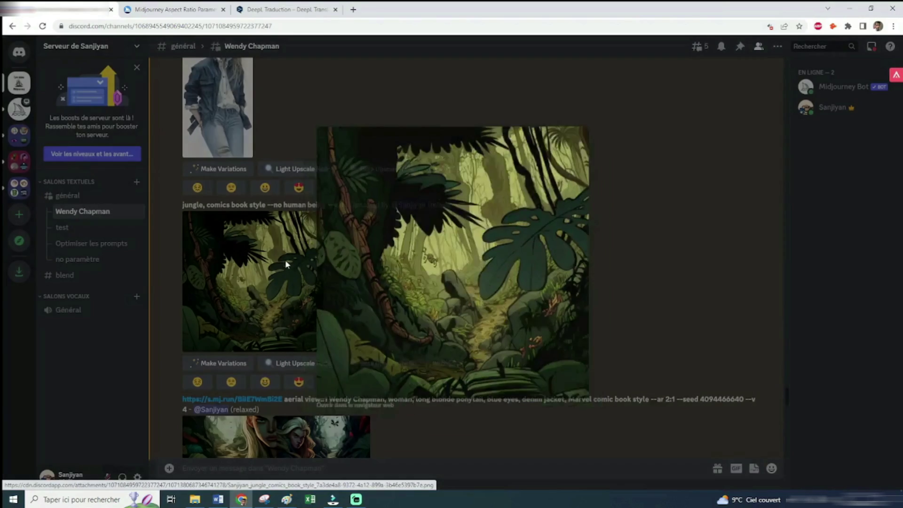
pyautogui.click(345, 419)
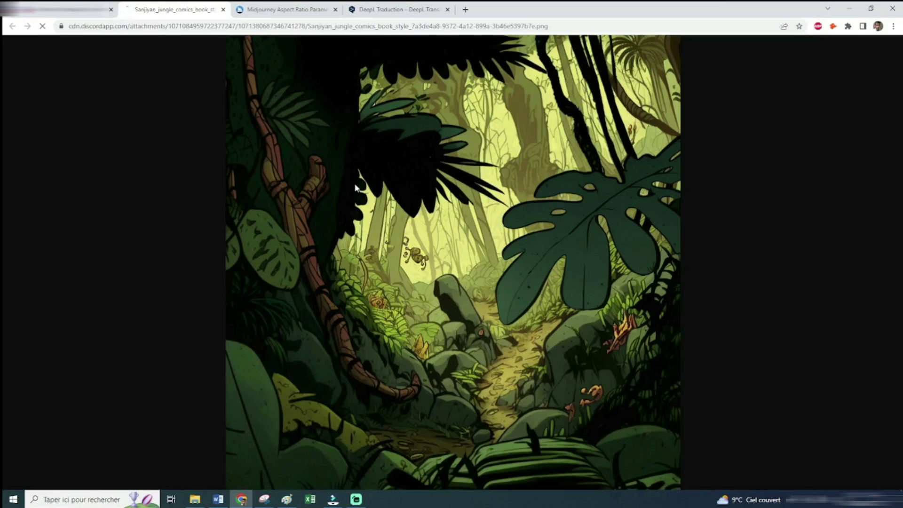
pyautogui.rightClick(412, 215)
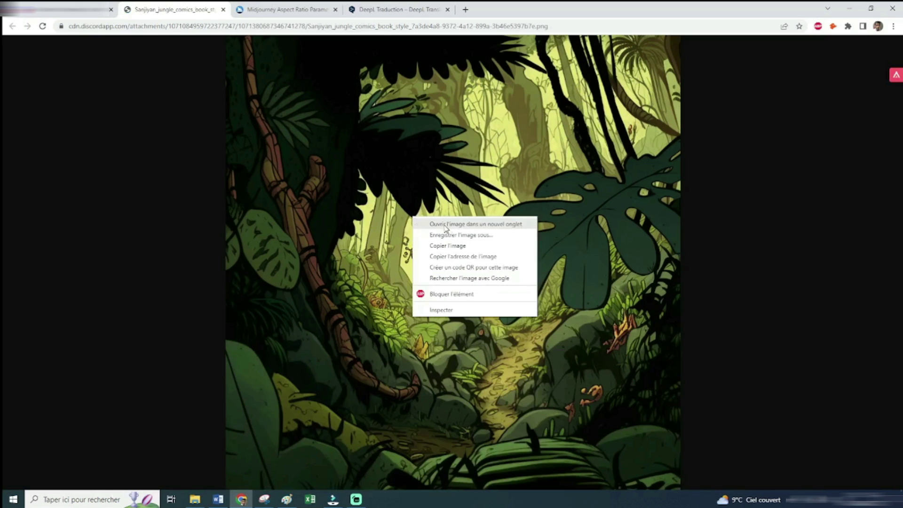
pyautogui.click(475, 258)
pyautogui.hotkey('ctrl', 'shift', 'Tab')
pyautogui.click(266, 256)
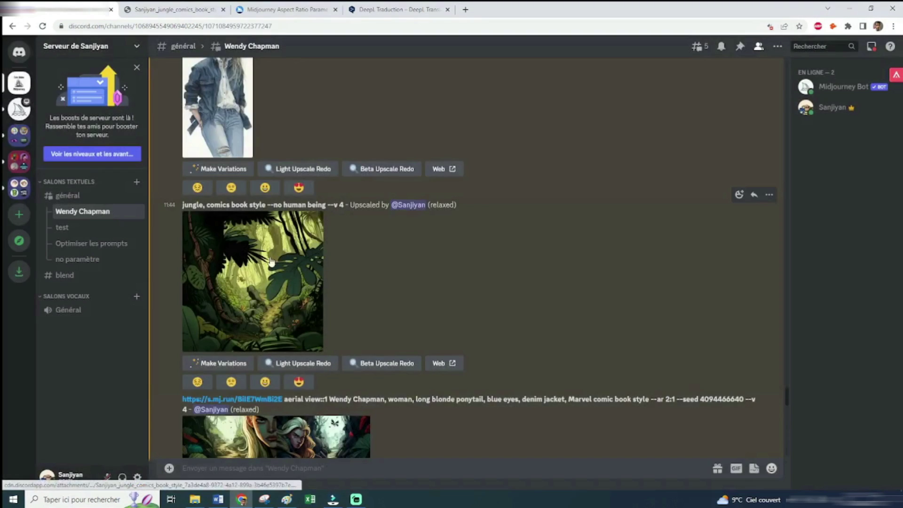
pyautogui.scroll(-3, 271, 261)
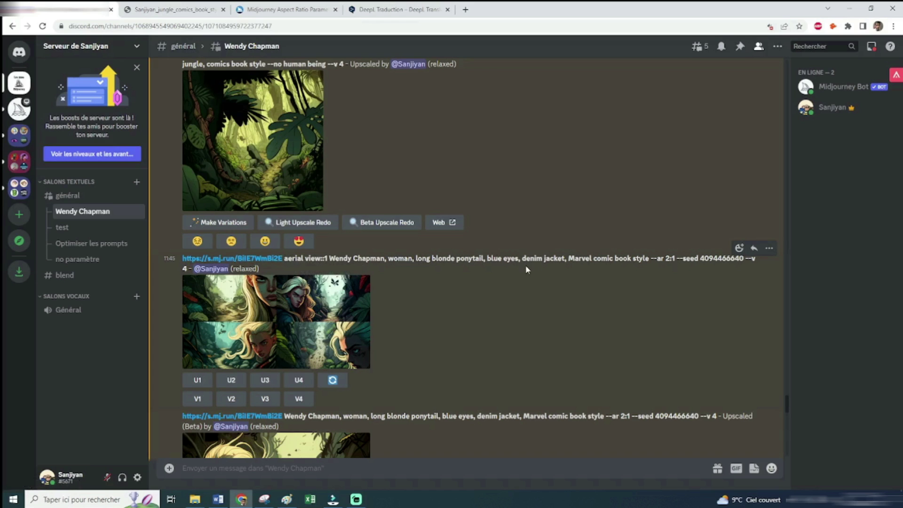
pyautogui.scroll(-1, 528, 258)
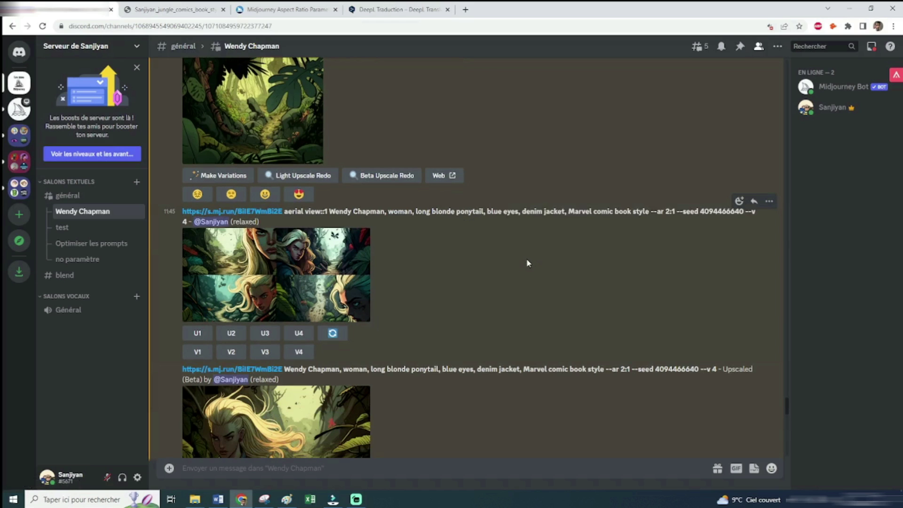
pyautogui.scroll(1, 526, 262)
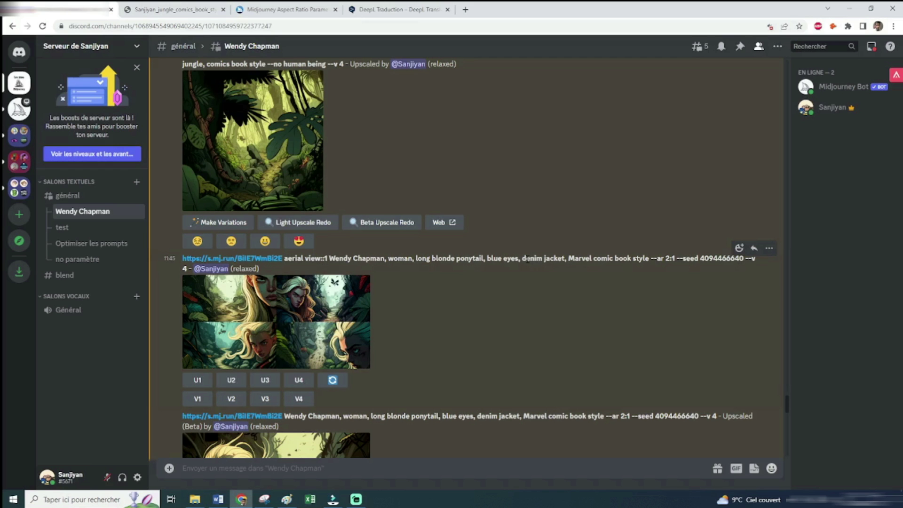
pyautogui.click(298, 165)
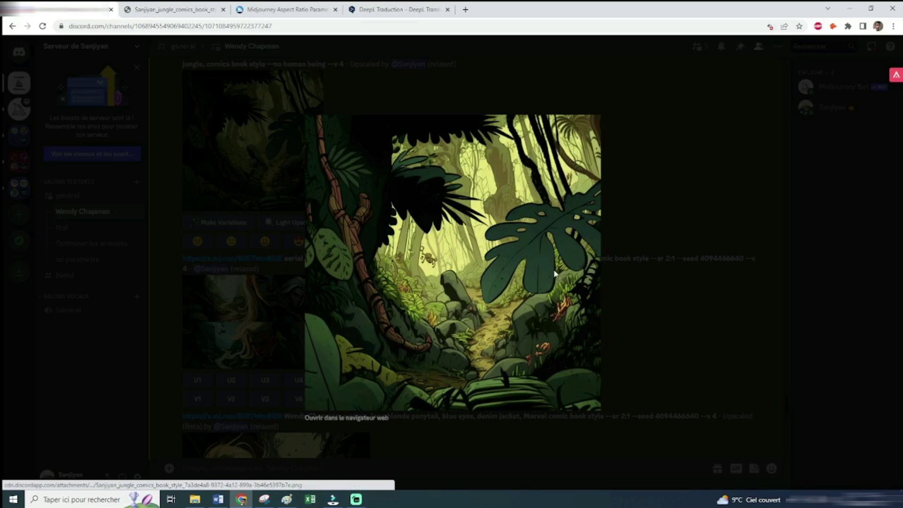
pyautogui.click(636, 314)
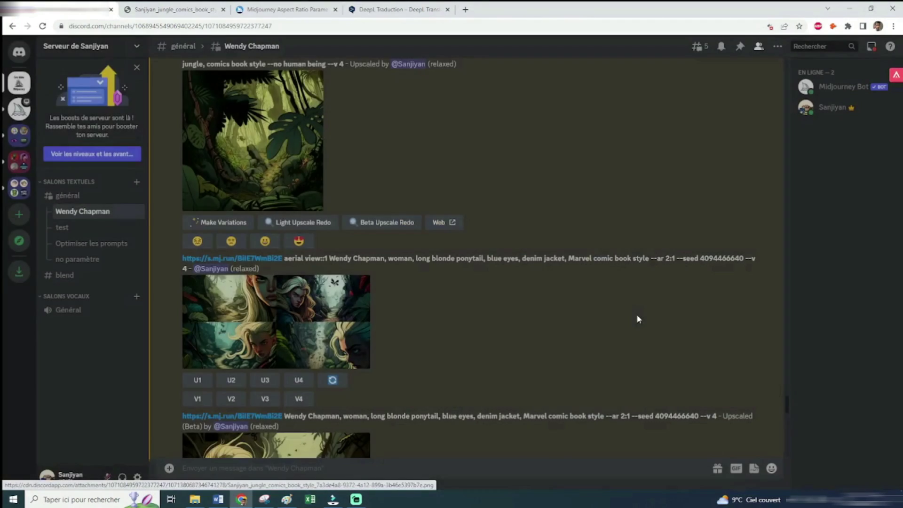
pyautogui.click(348, 322)
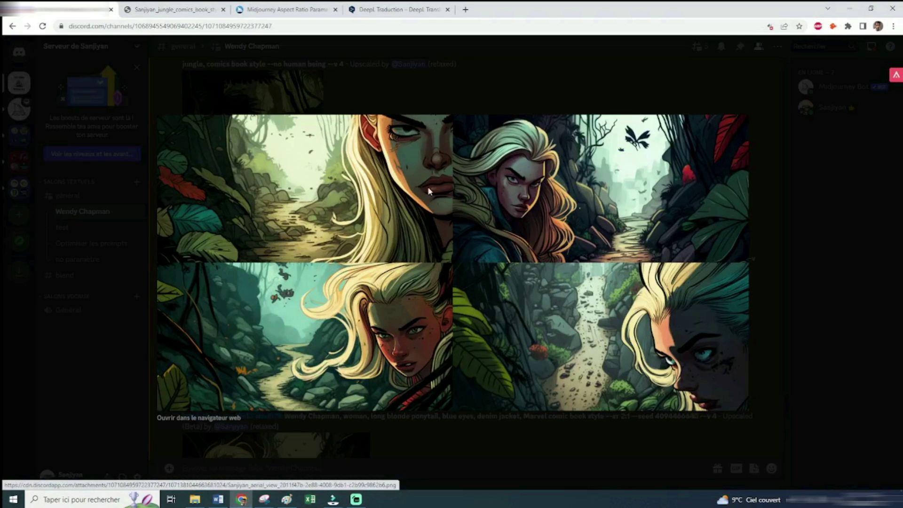
pyautogui.click(798, 322)
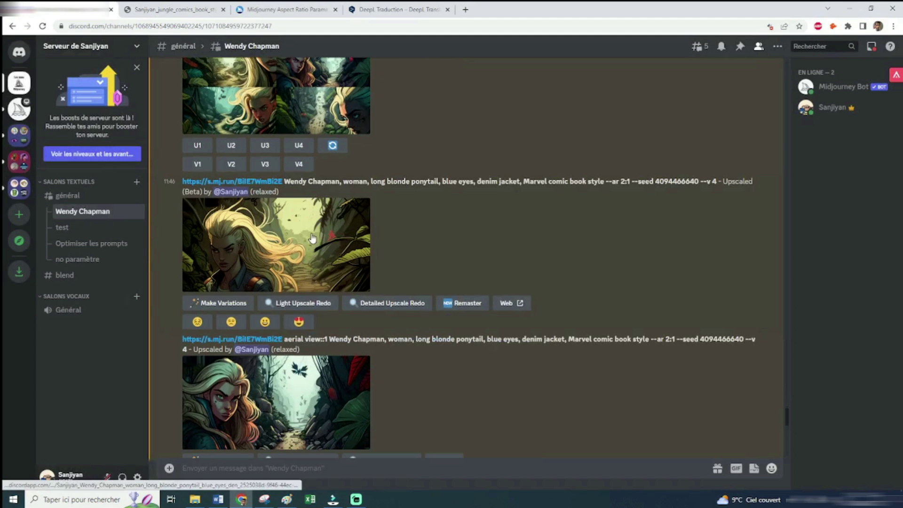
pyautogui.scroll(2, 312, 237)
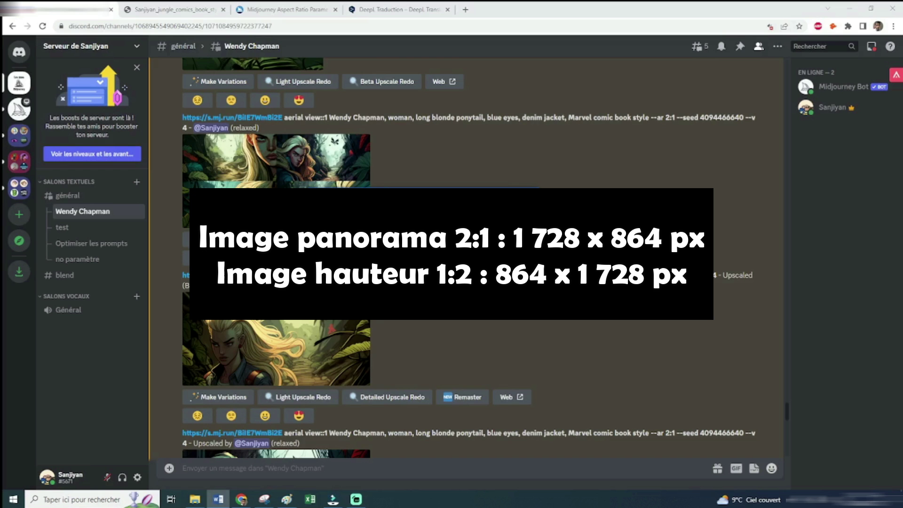
pyautogui.scroll(-2, 465, 259)
pyautogui.click(303, 242)
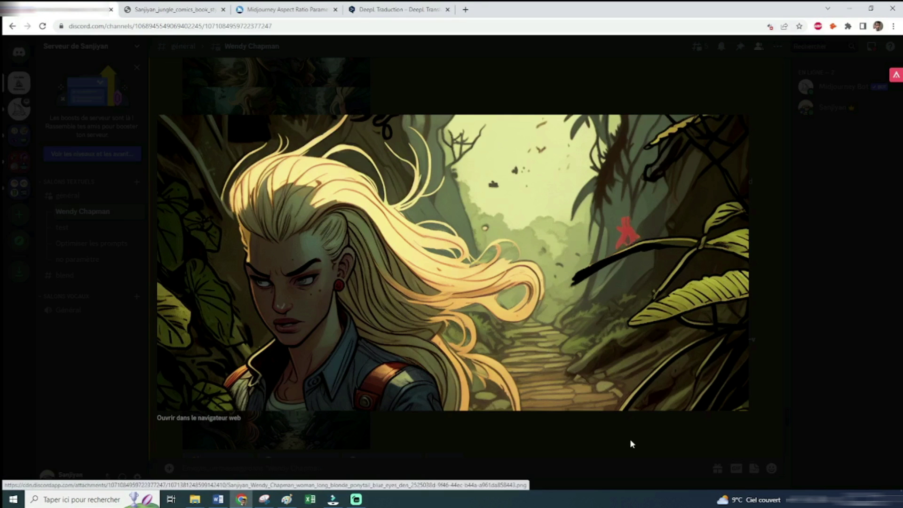
pyautogui.click(630, 444)
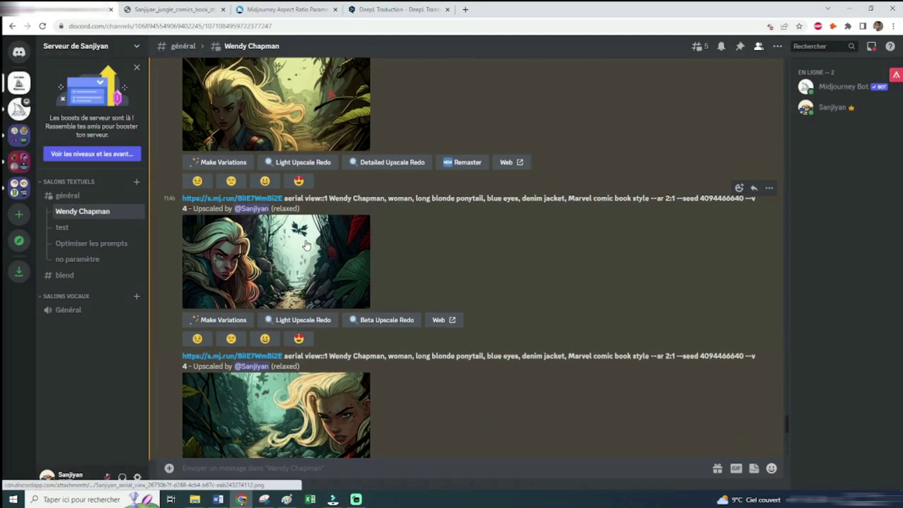
pyautogui.click(306, 244)
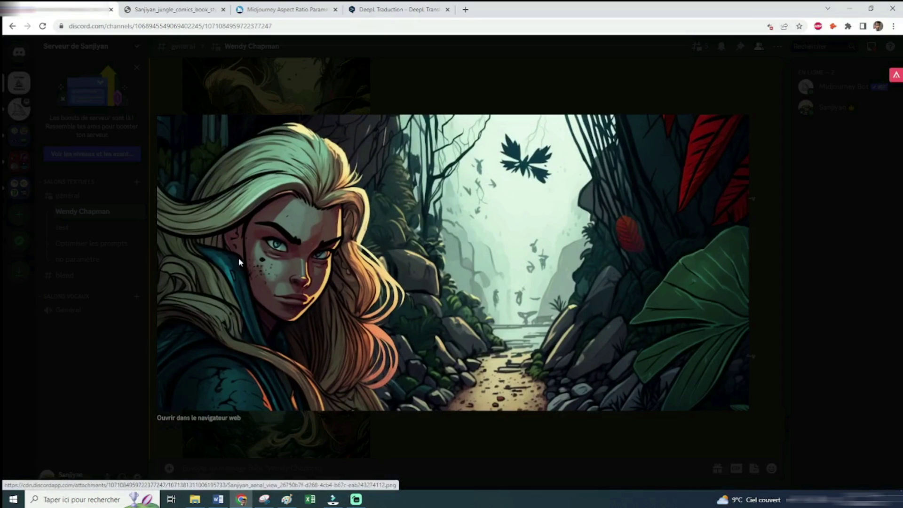
pyautogui.click(752, 305)
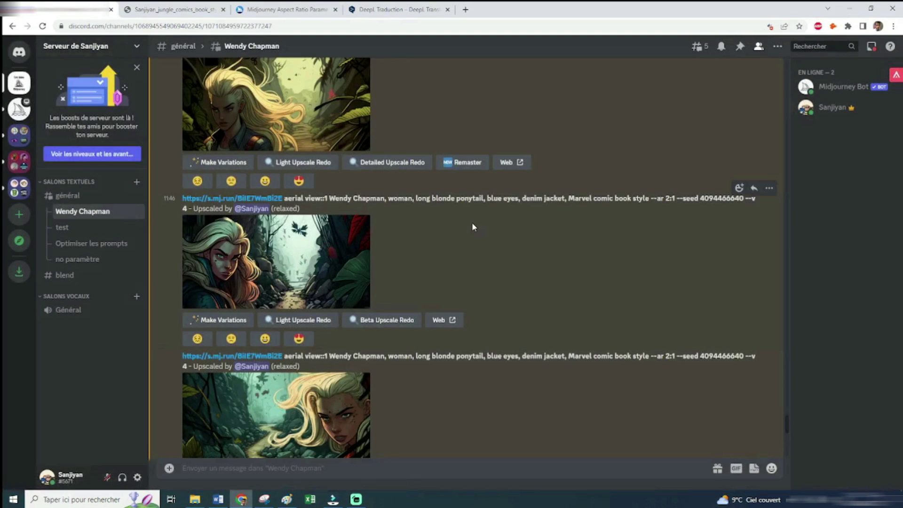
pyautogui.scroll(-1, 472, 226)
pyautogui.scroll(-5, 472, 223)
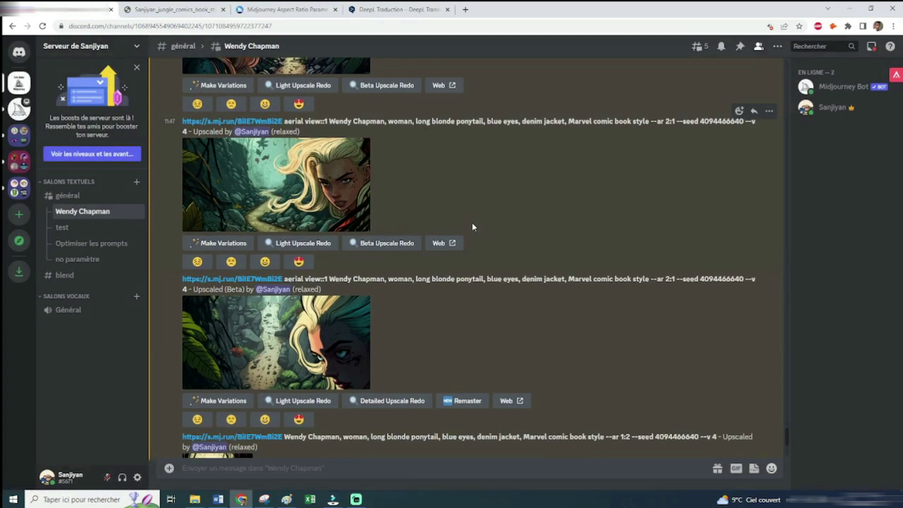
pyautogui.scroll(-2, 472, 226)
pyautogui.click(276, 228)
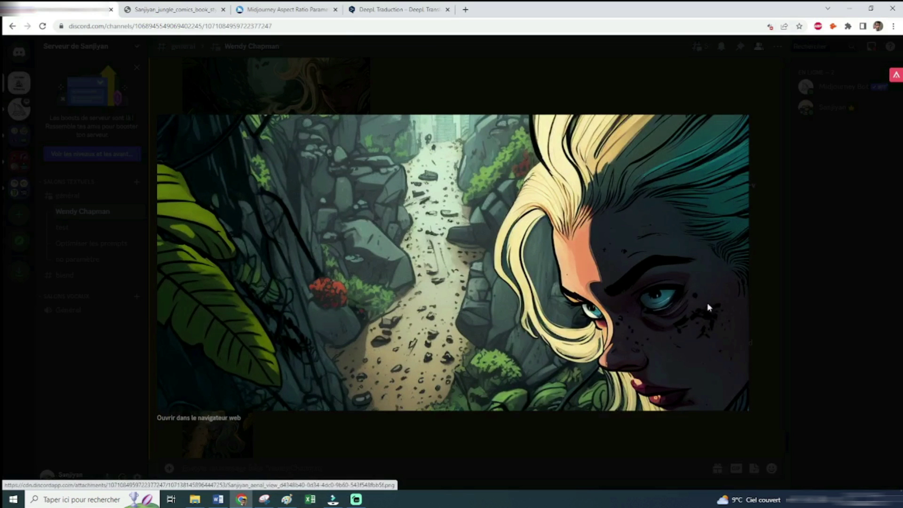
pyautogui.press('Escape')
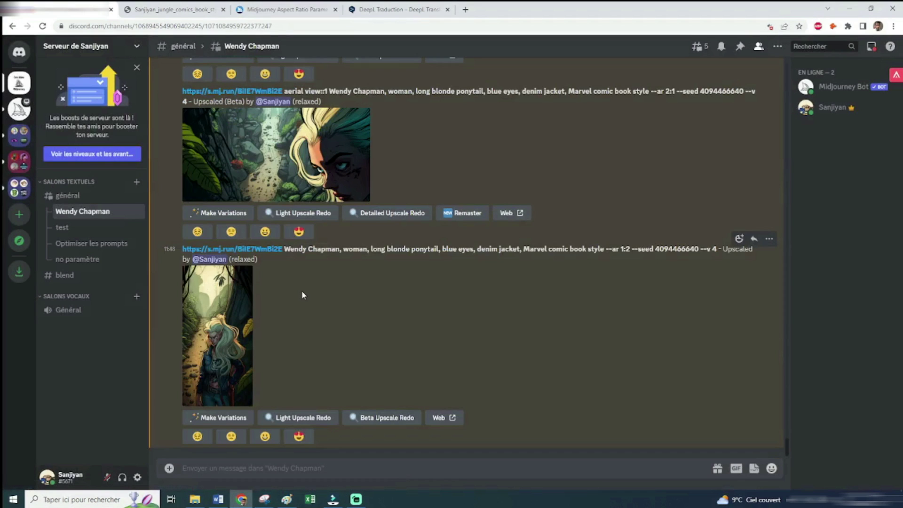
pyautogui.click(230, 351)
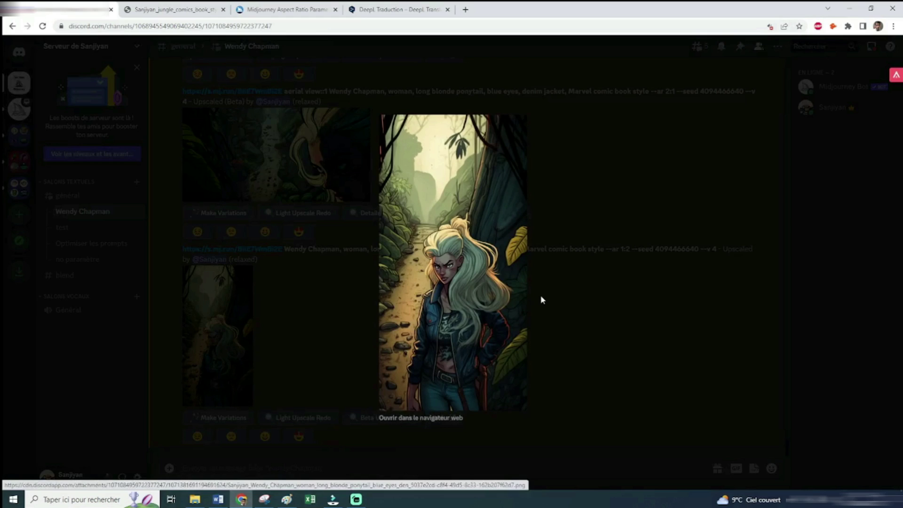
pyautogui.click(541, 299)
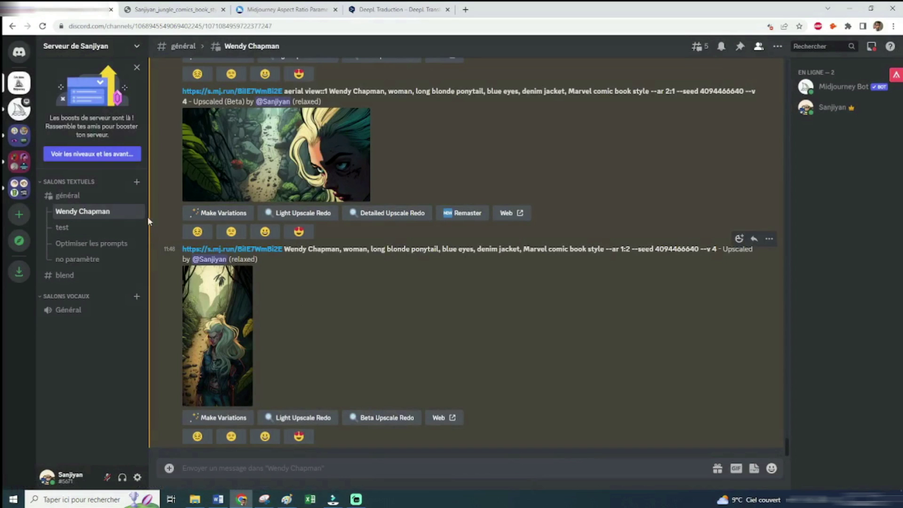
pyautogui.scroll(10, 357, 275)
pyautogui.scroll(-5, 357, 275)
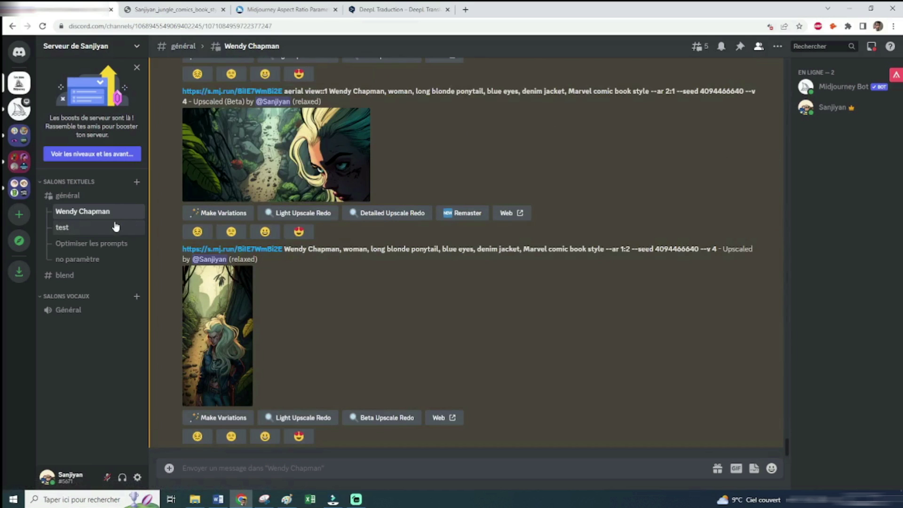
# In the test thread, react with ✉ to the 1:2 Beta upscale to request its job details
pyautogui.click(115, 227)
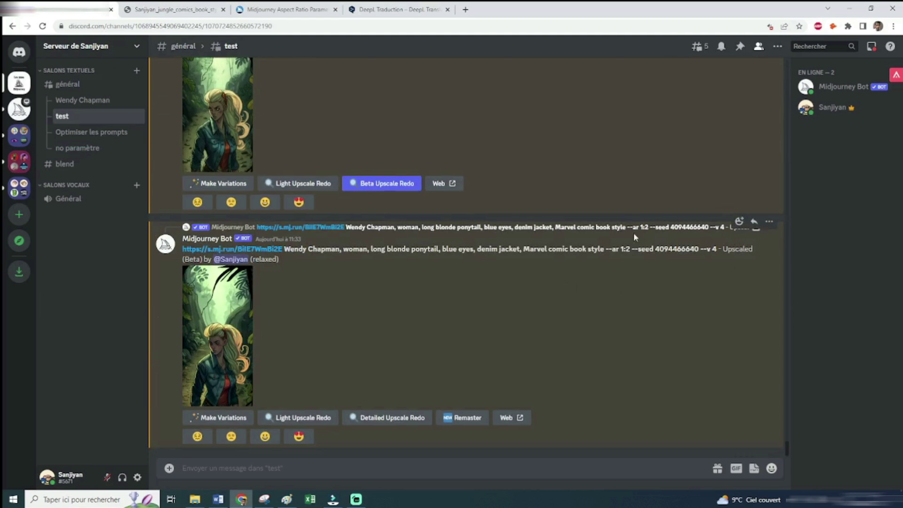
pyautogui.click(196, 332)
pyautogui.click(571, 318)
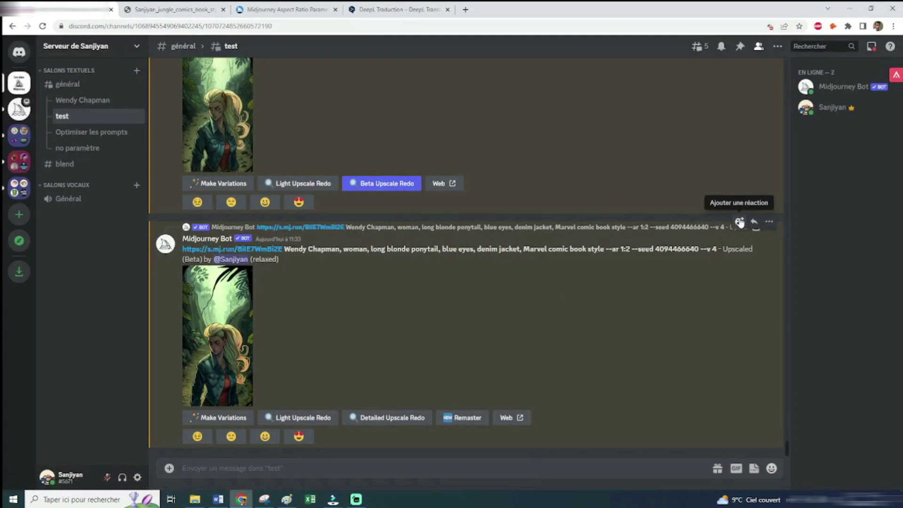
pyautogui.click(739, 222)
pyautogui.click(553, 311)
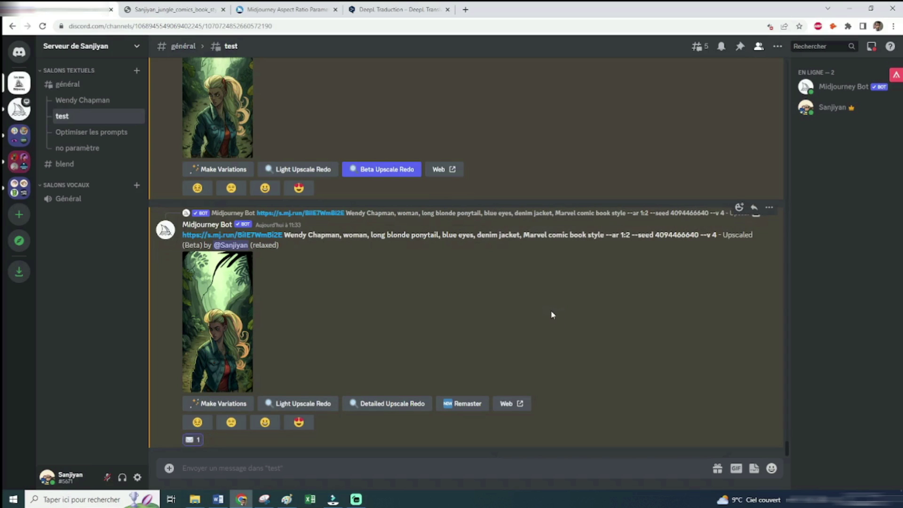
# In the Midjourney Bot direct messages, select the 1:2 image's job ID
pyautogui.click(23, 86)
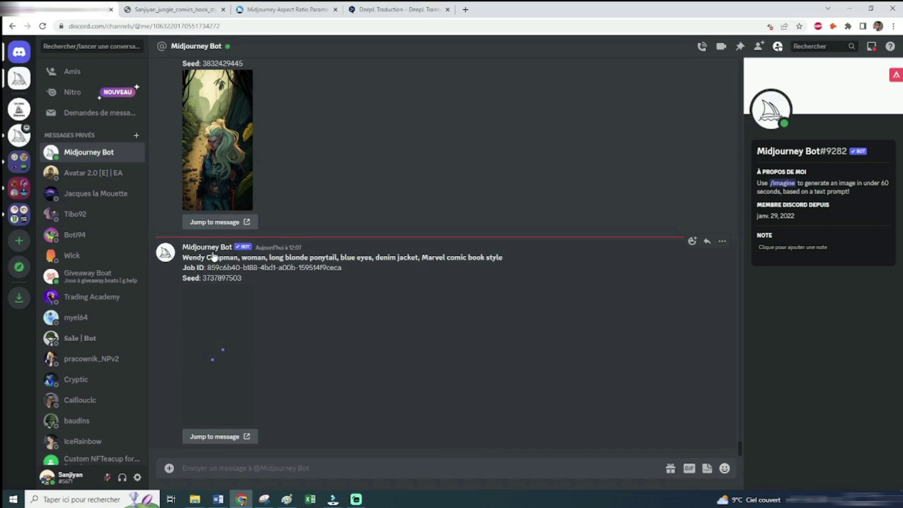
pyautogui.moveTo(342, 268); pyautogui.dragTo(207, 267)
pyautogui.hotkey('ctrl', 'c')
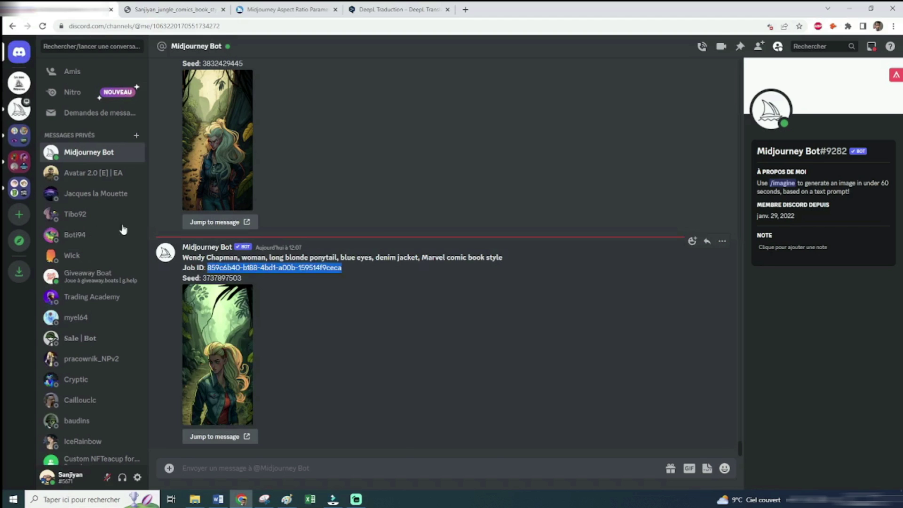
pyautogui.click(19, 83)
pyautogui.click(91, 99)
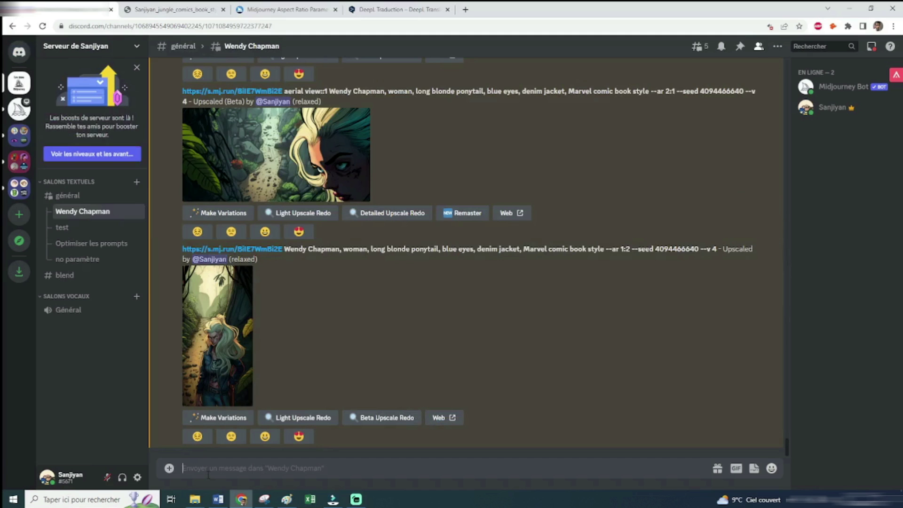
pyautogui.write('sh')
pyautogui.press('Tab')
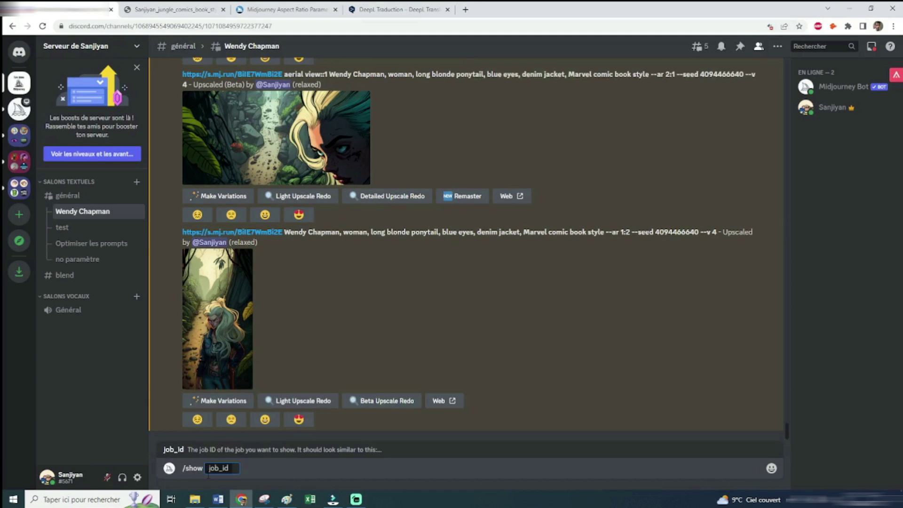
pyautogui.hotkey('ctrl', 'v')
pyautogui.press('Return')
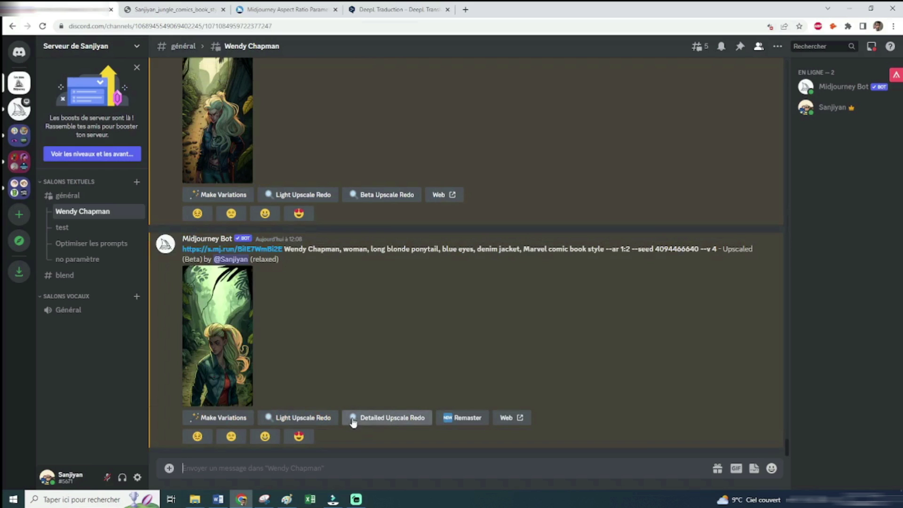
pyautogui.click(236, 336)
pyautogui.click(575, 334)
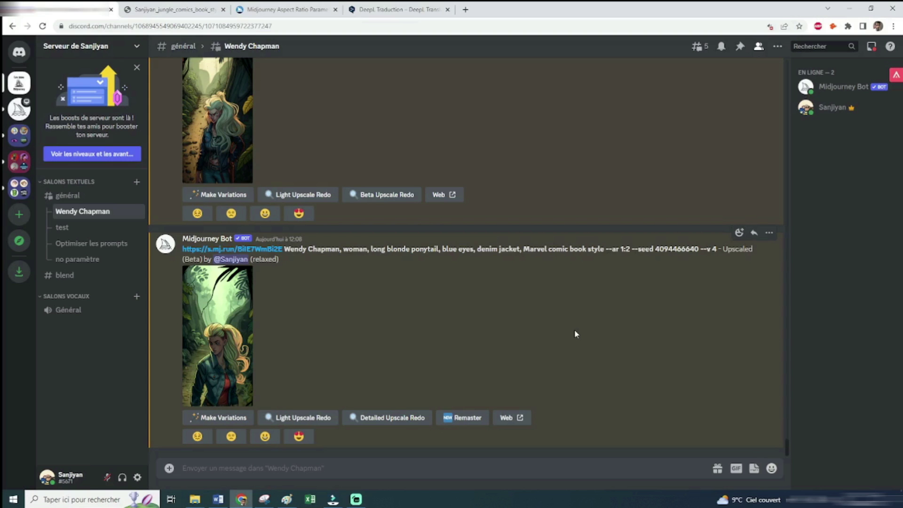